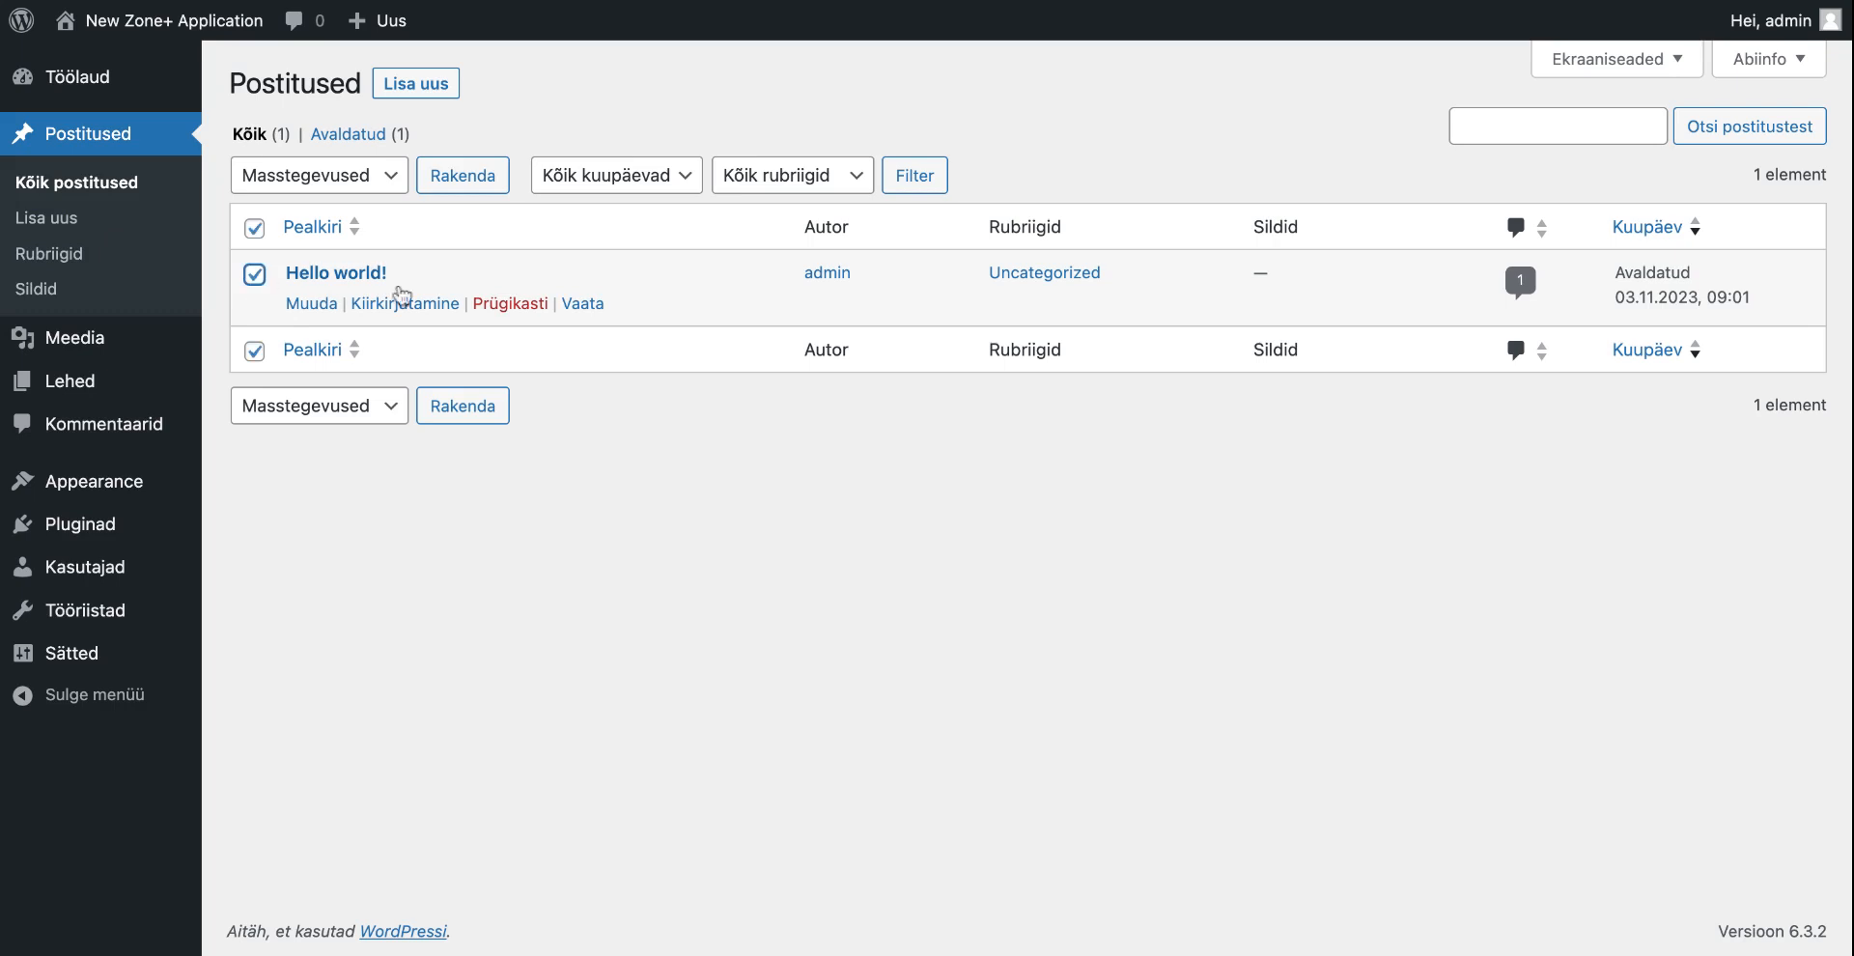
Move the "Hello world!" post to the trash and look at the media library
left_click(508, 305)
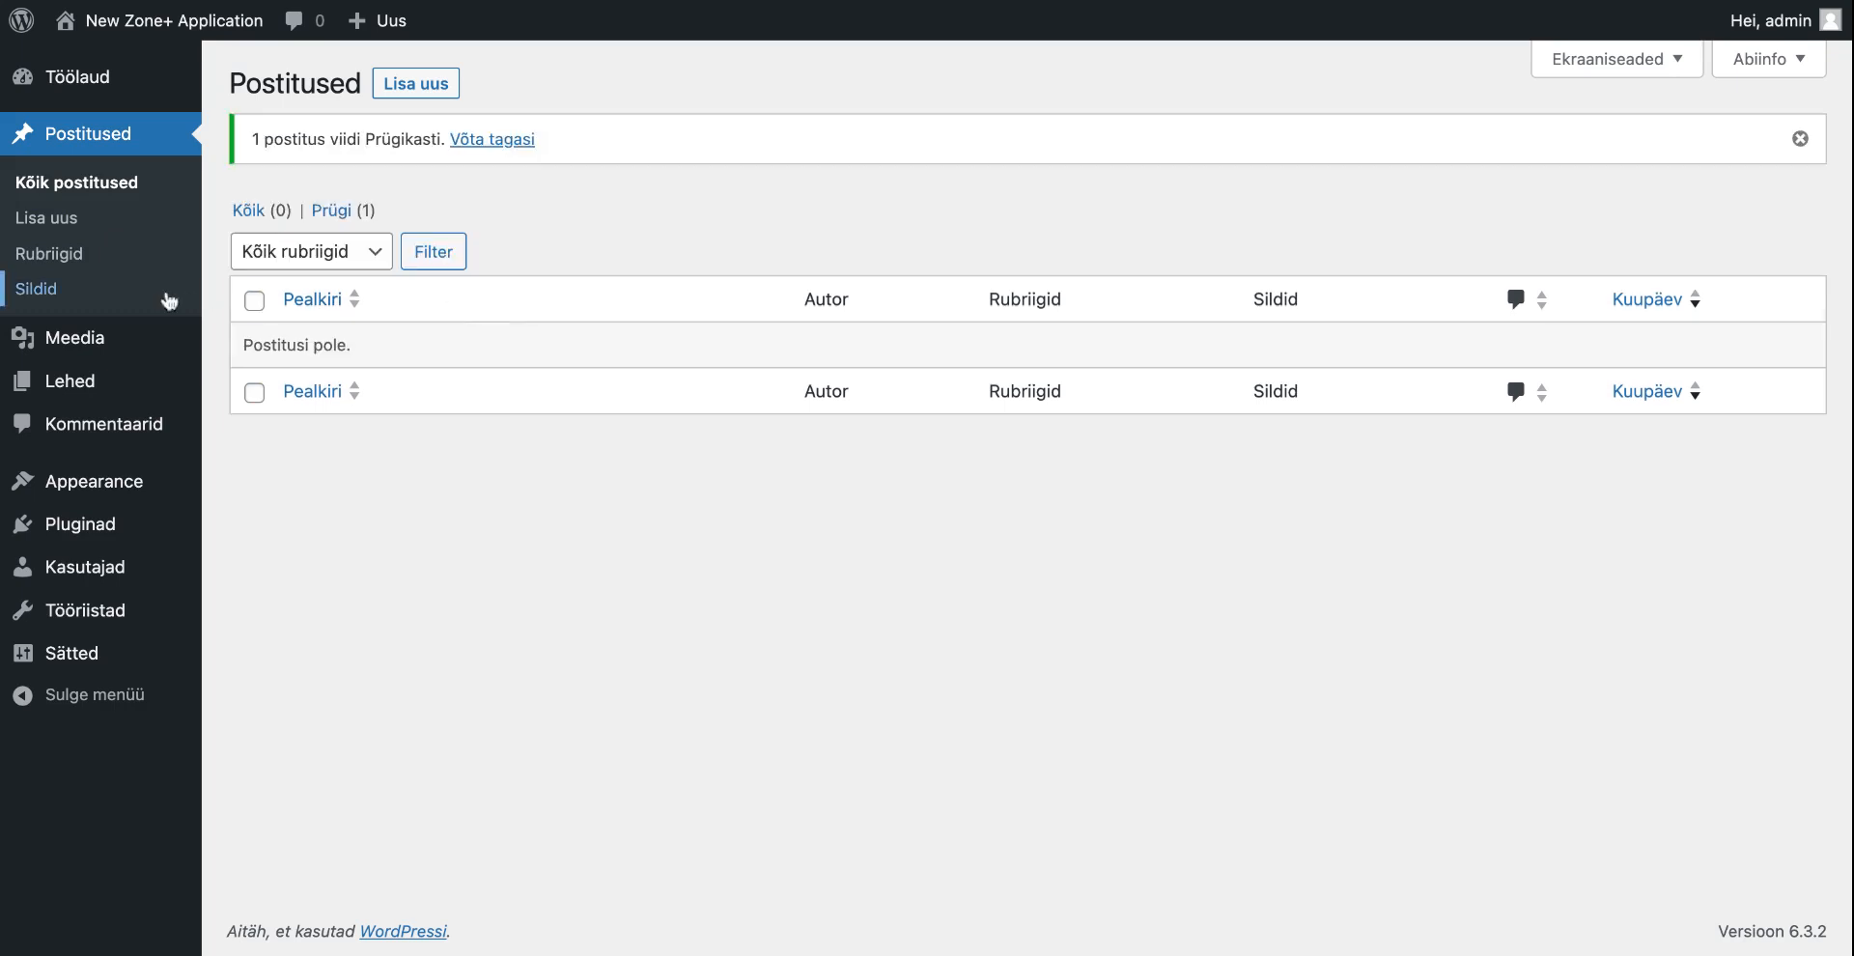
left_click(84, 343)
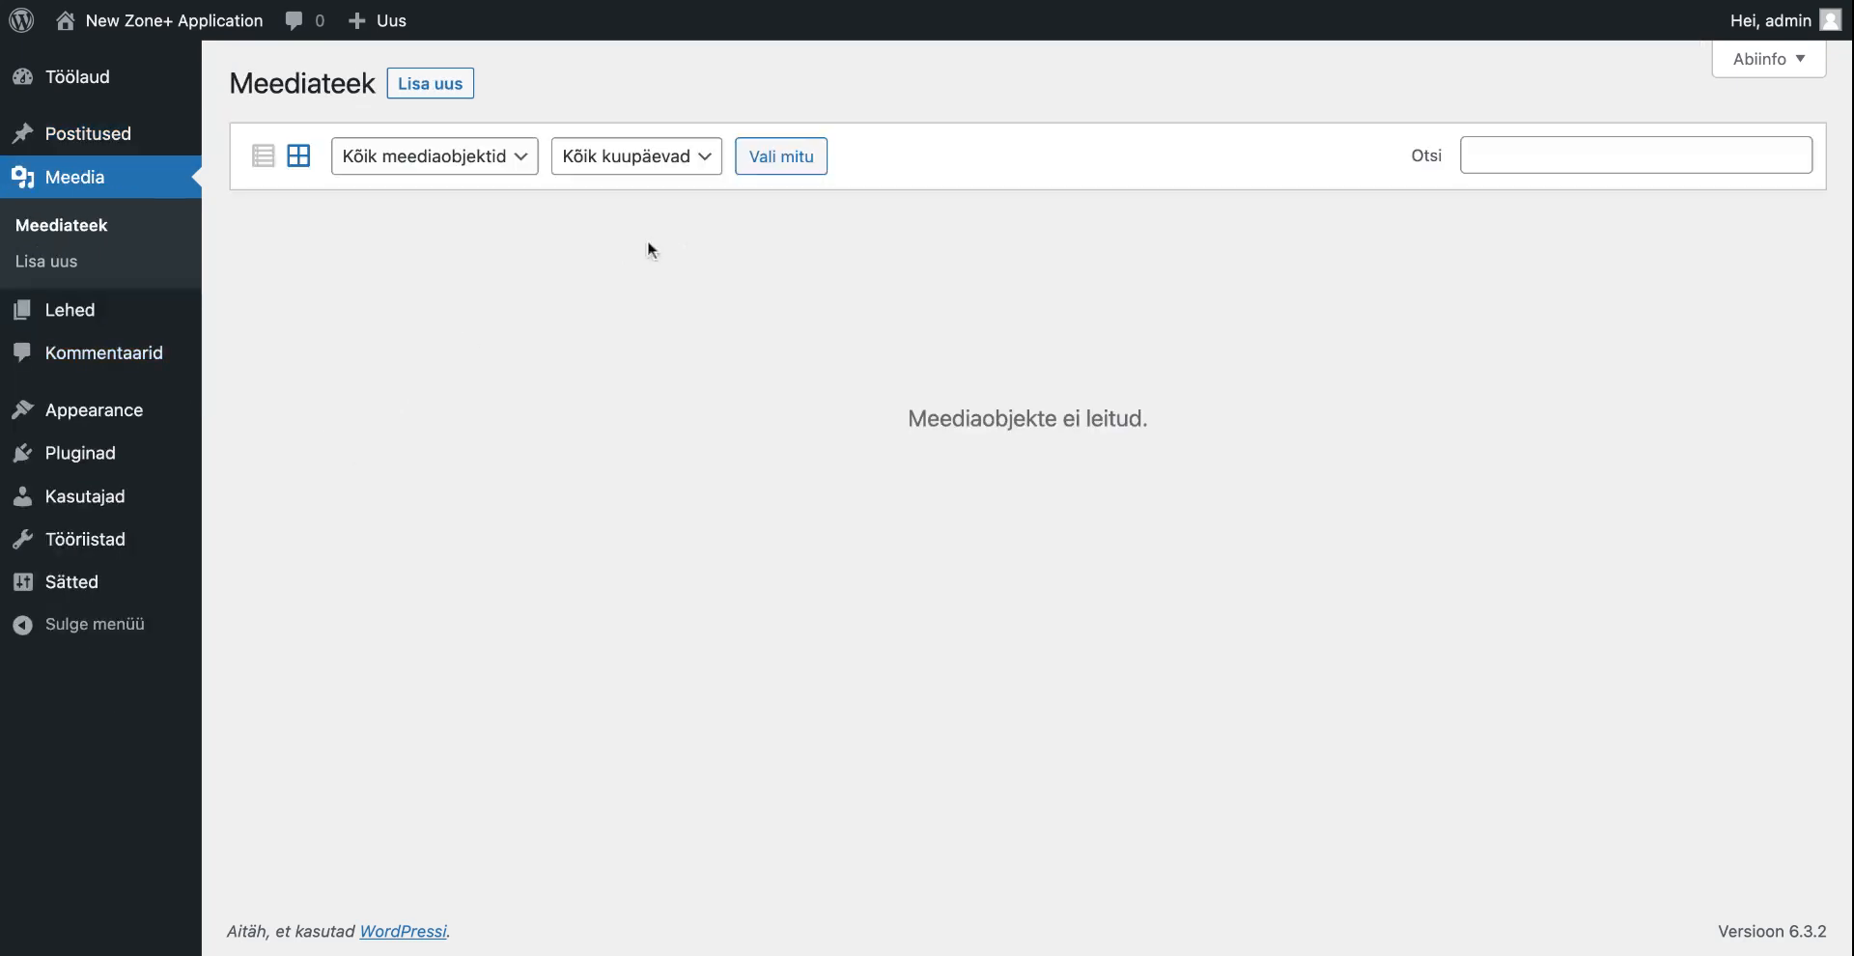
Move both default pages, Privacy Policy and Sample Page, to the trash with one bulk action
left_click(100, 319)
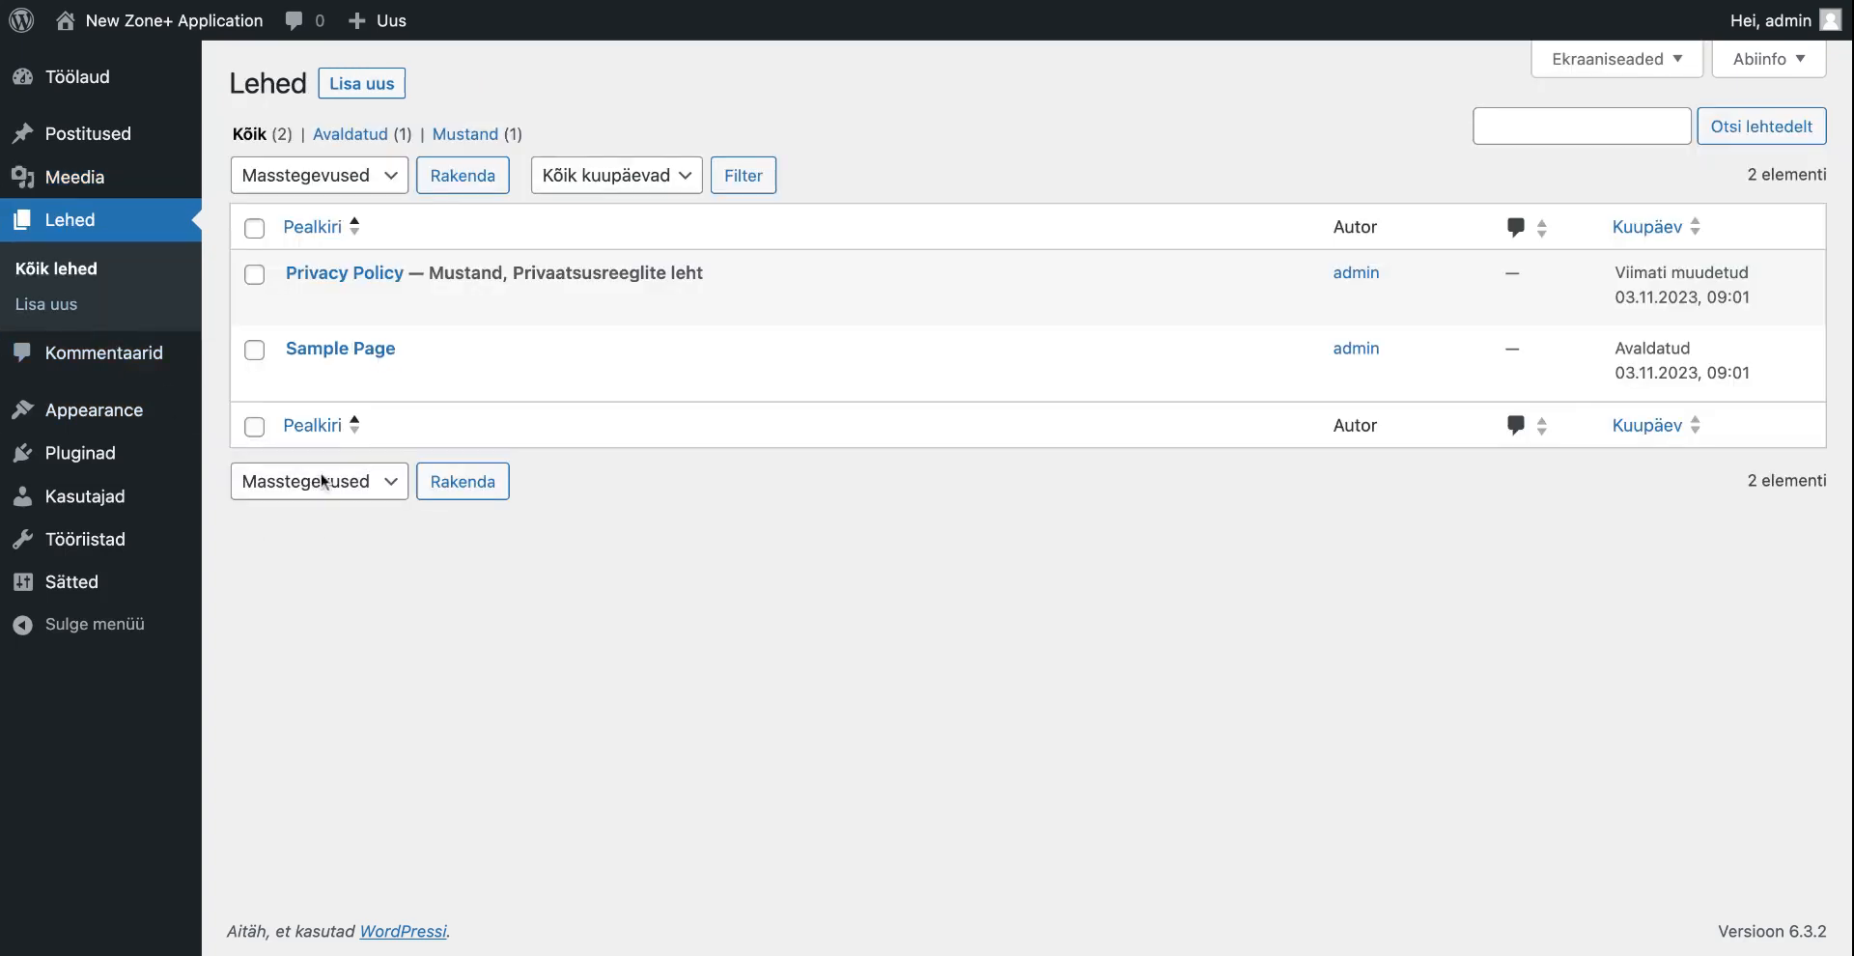
left_click(254, 228)
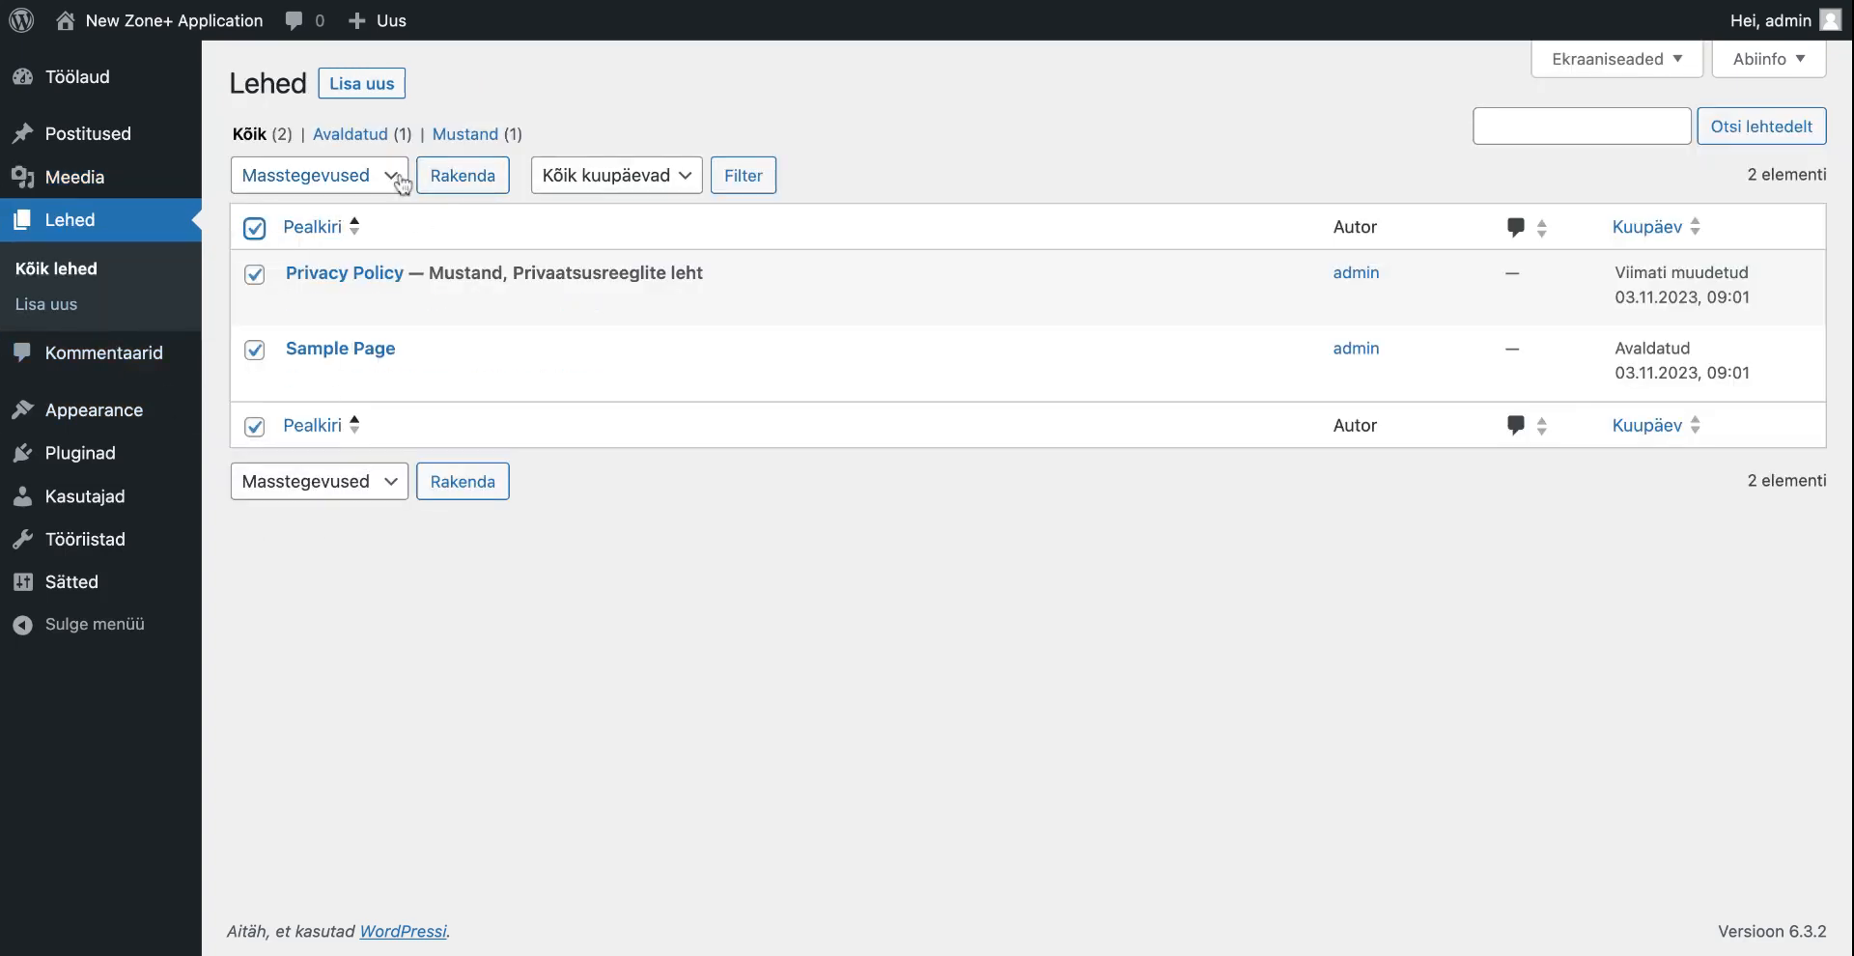
left_click(402, 185)
left_click(309, 222)
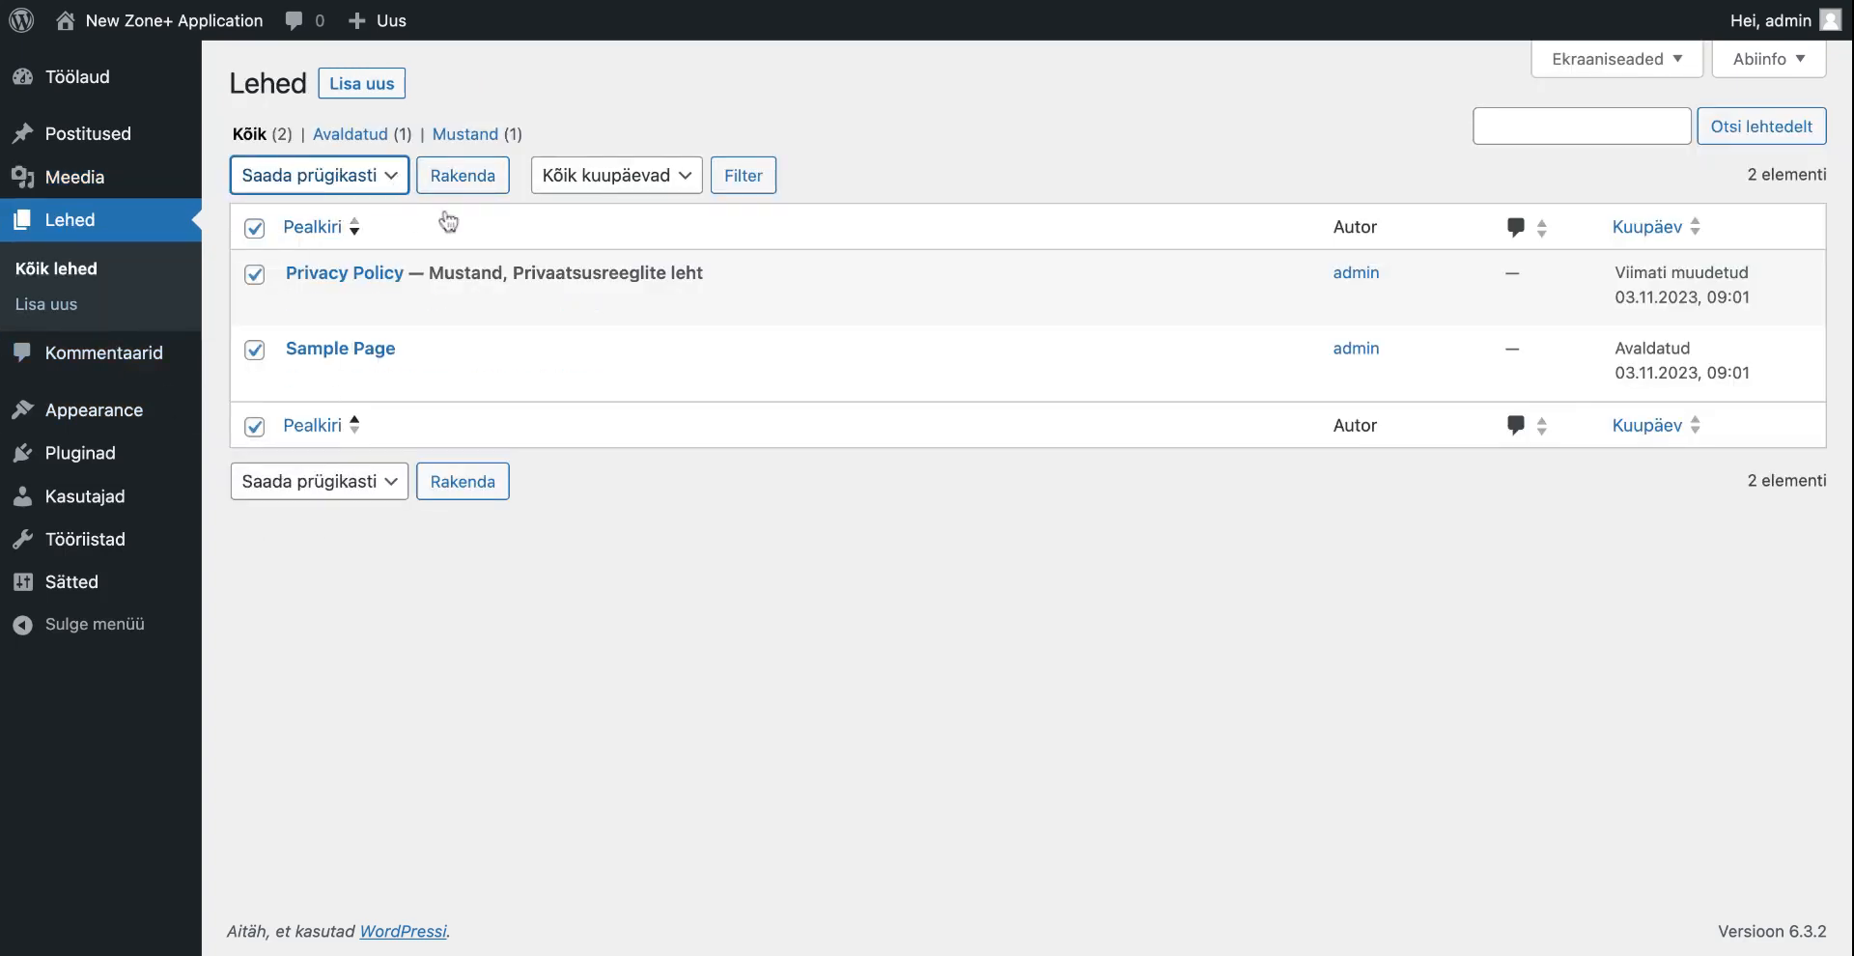
left_click(463, 175)
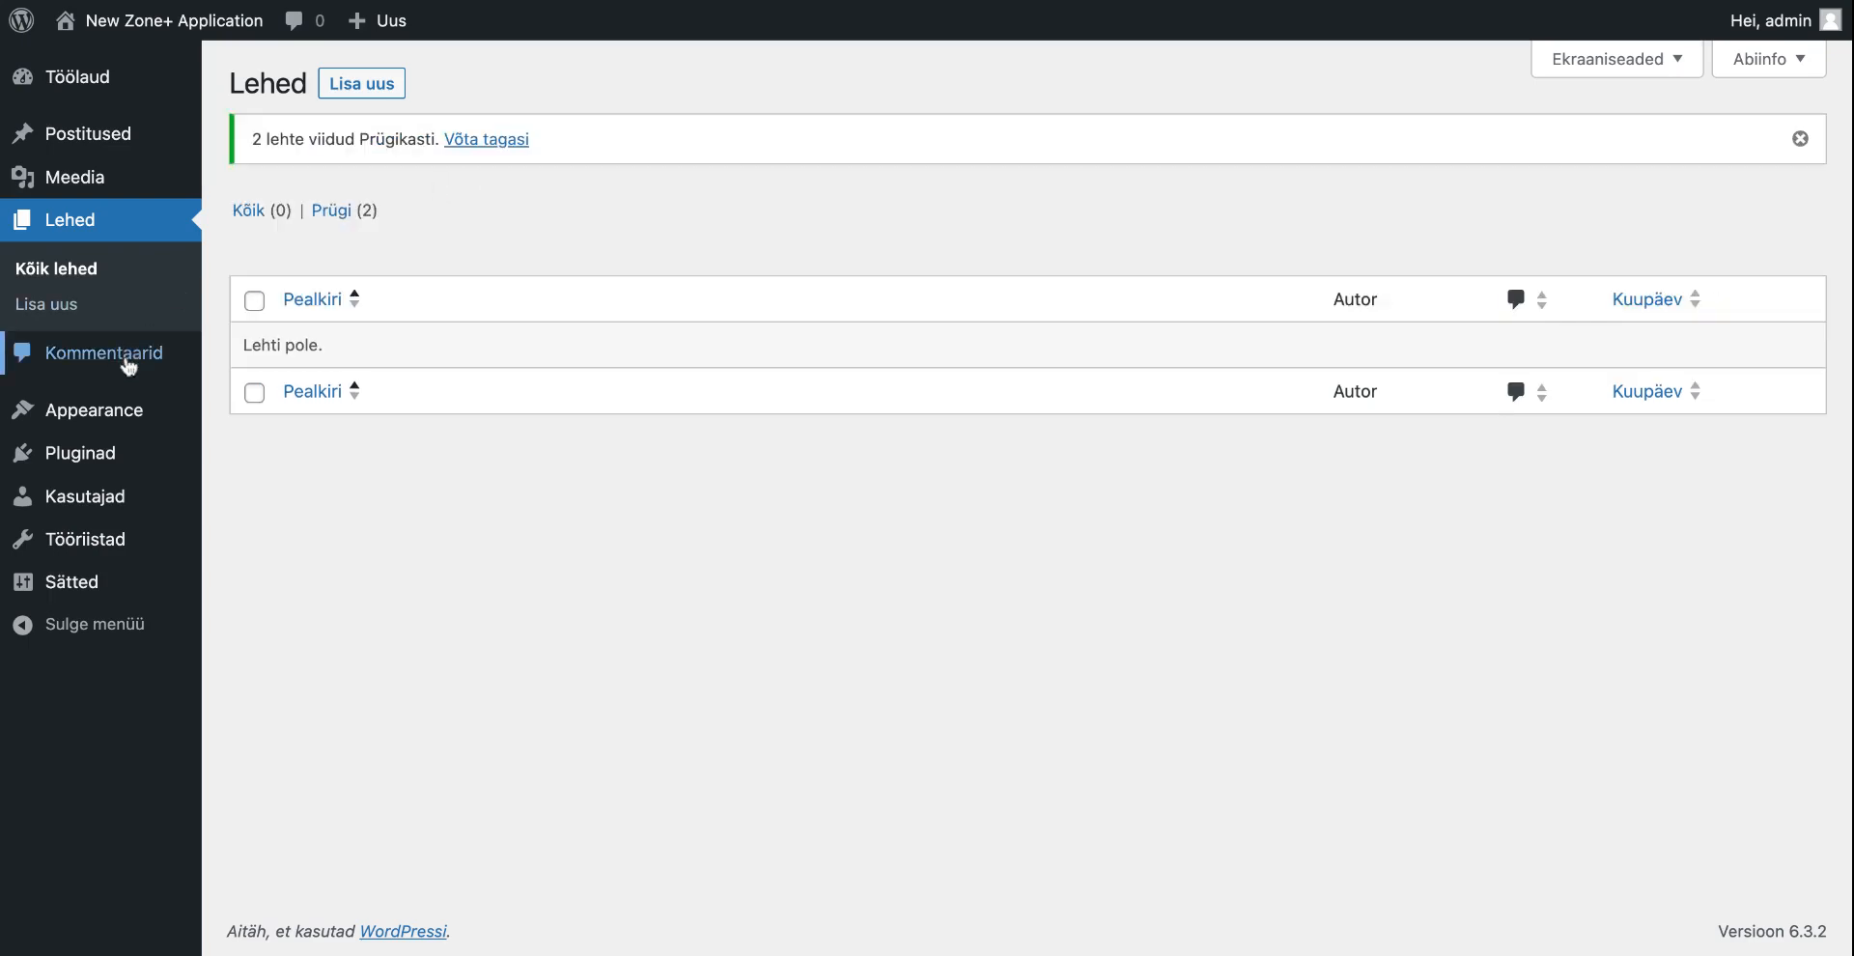
Look at the comments list and delete the inactive Twenty Twenty-Two and Twenty Twenty-One themes
left_click(125, 355)
mouse_move(111, 362)
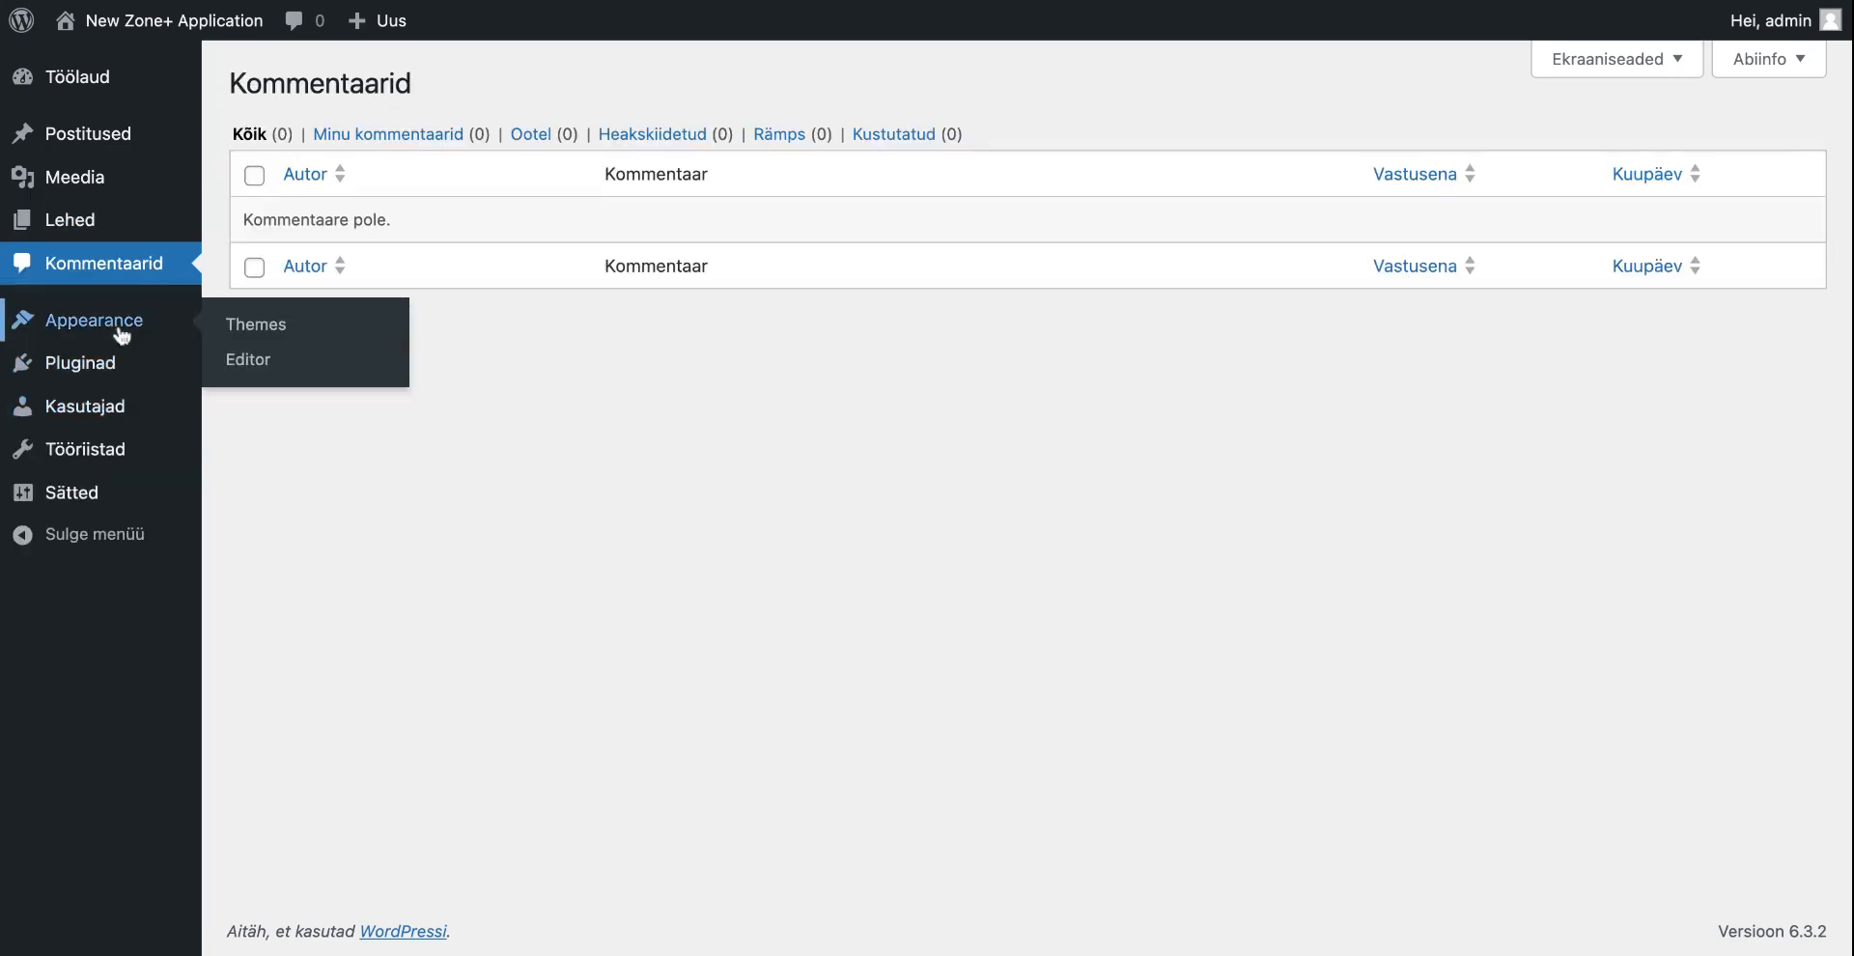
left_click(120, 325)
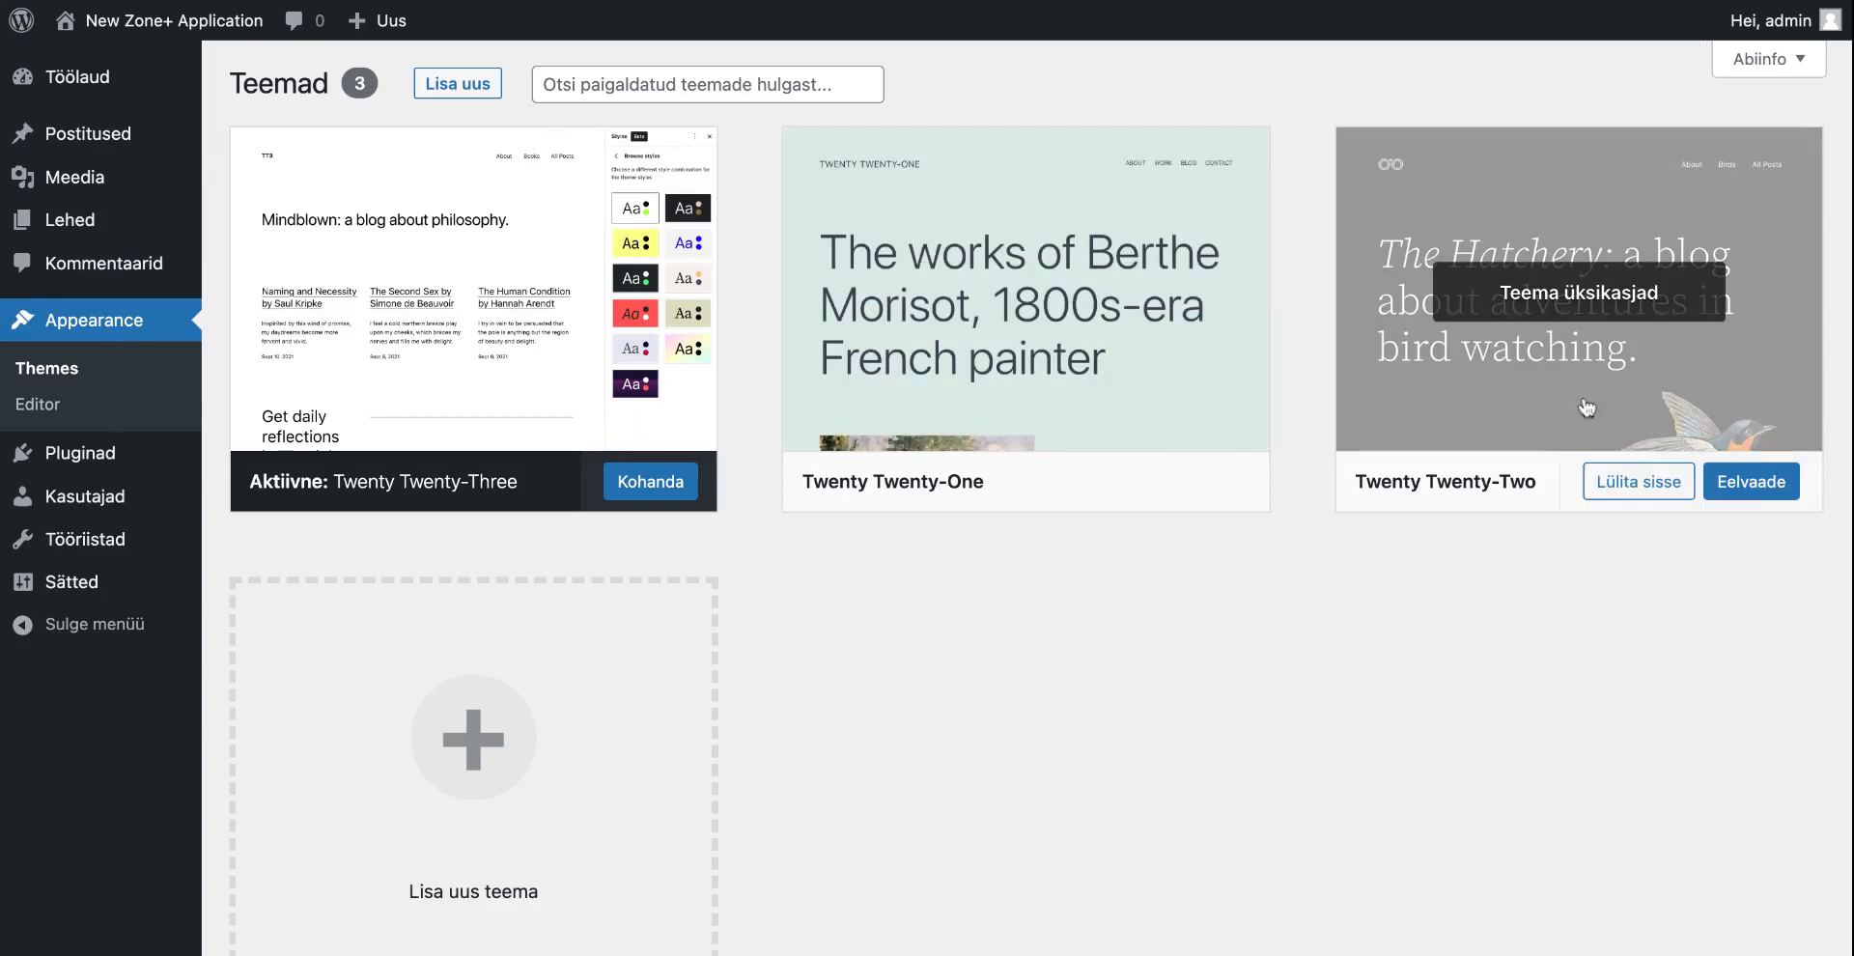
mouse_move(1659, 442)
left_click(1611, 326)
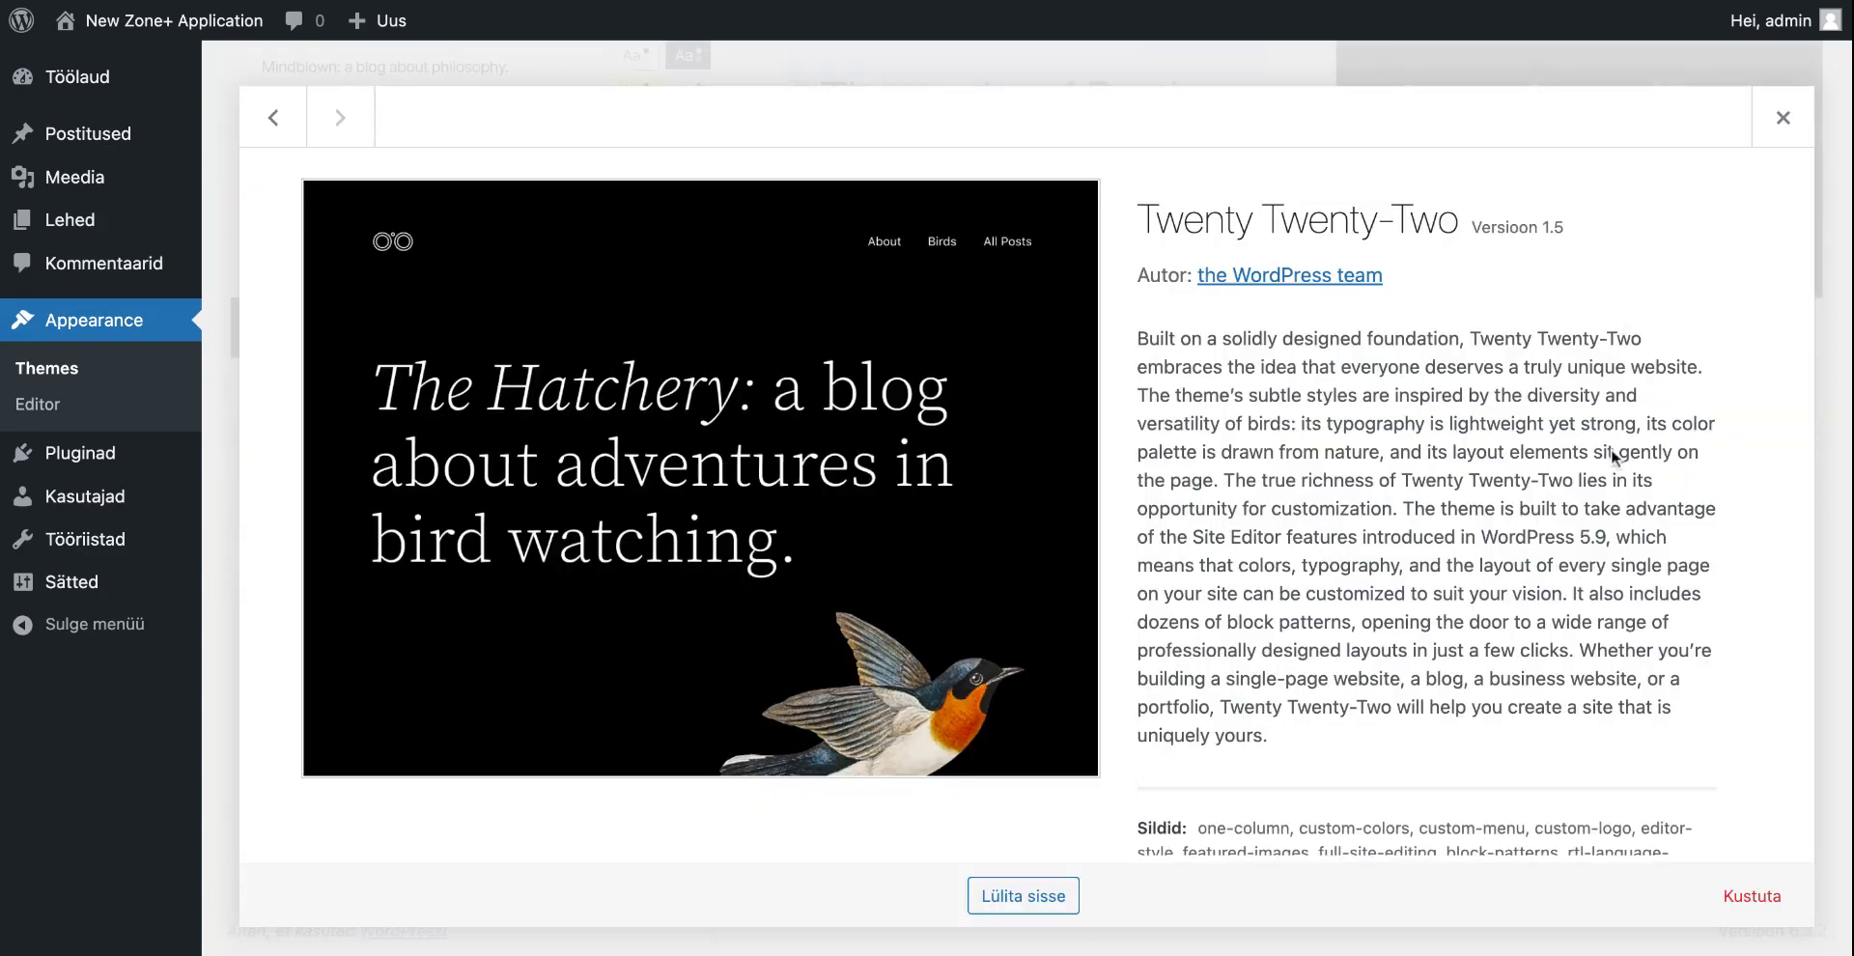
left_click(1751, 895)
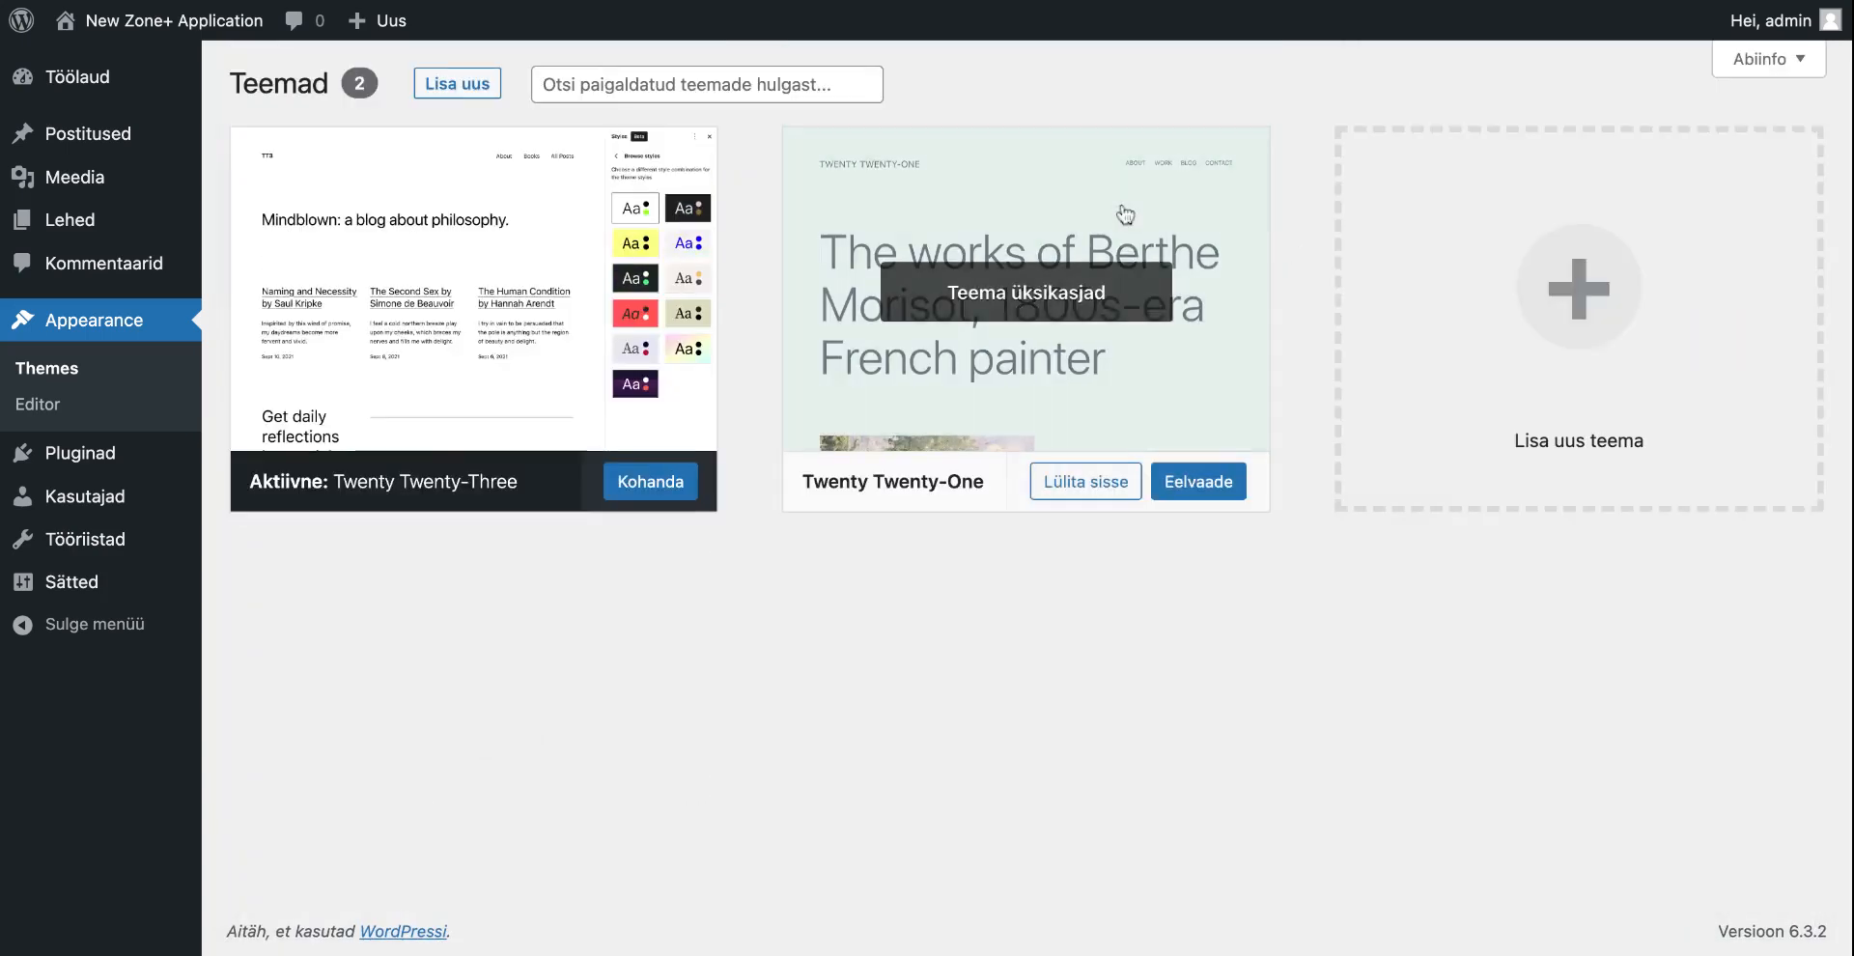
left_click(1118, 255)
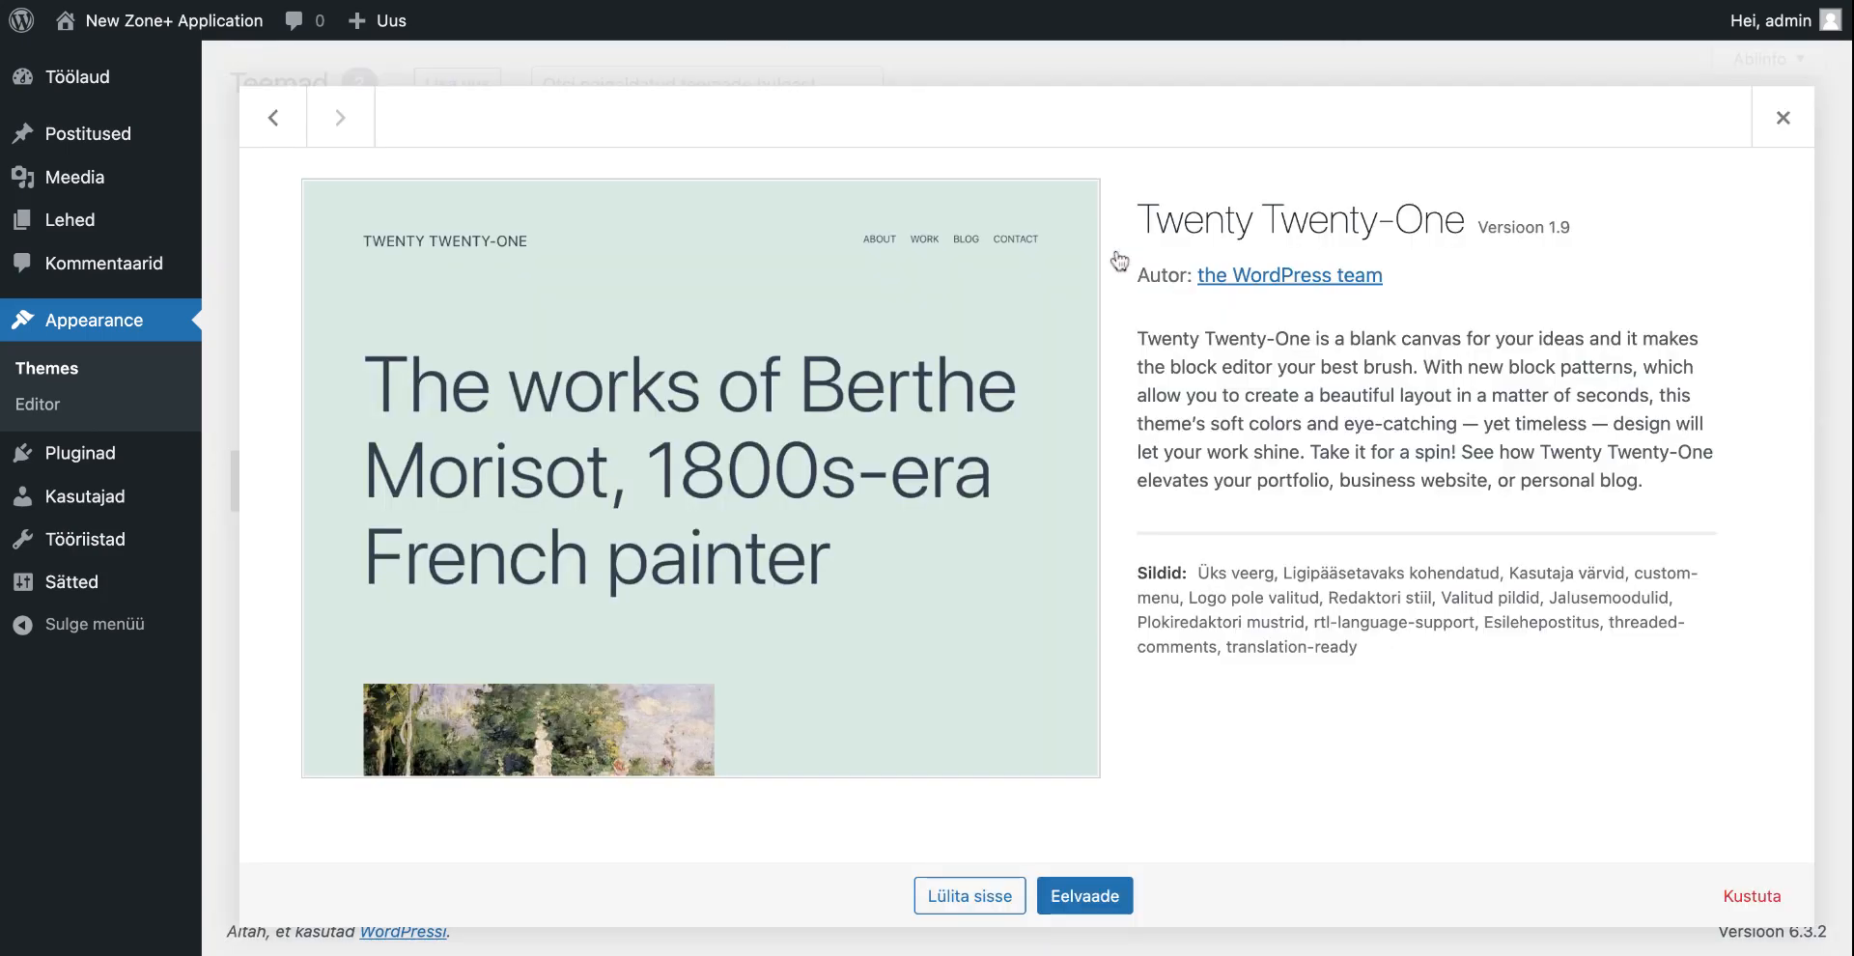
left_click(1751, 895)
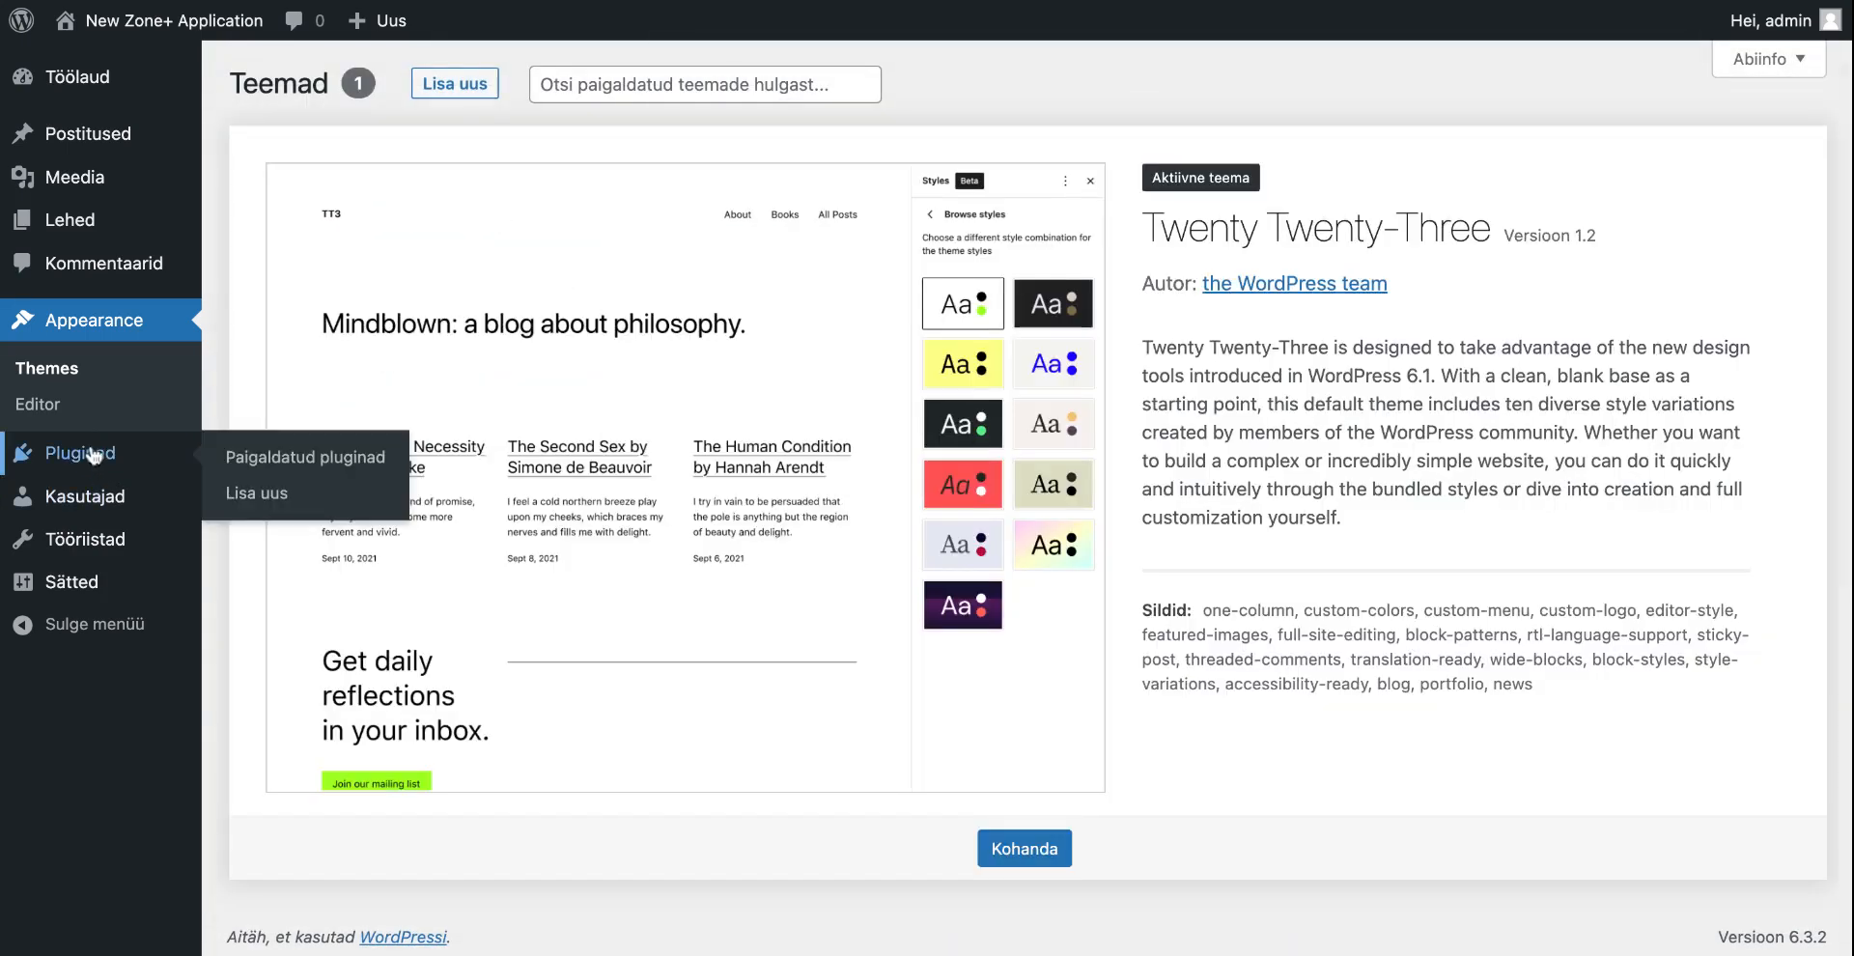
Bulk delete the two installed plugins, Akismet Anti-spam and Hello Dolly
left_click(99, 455)
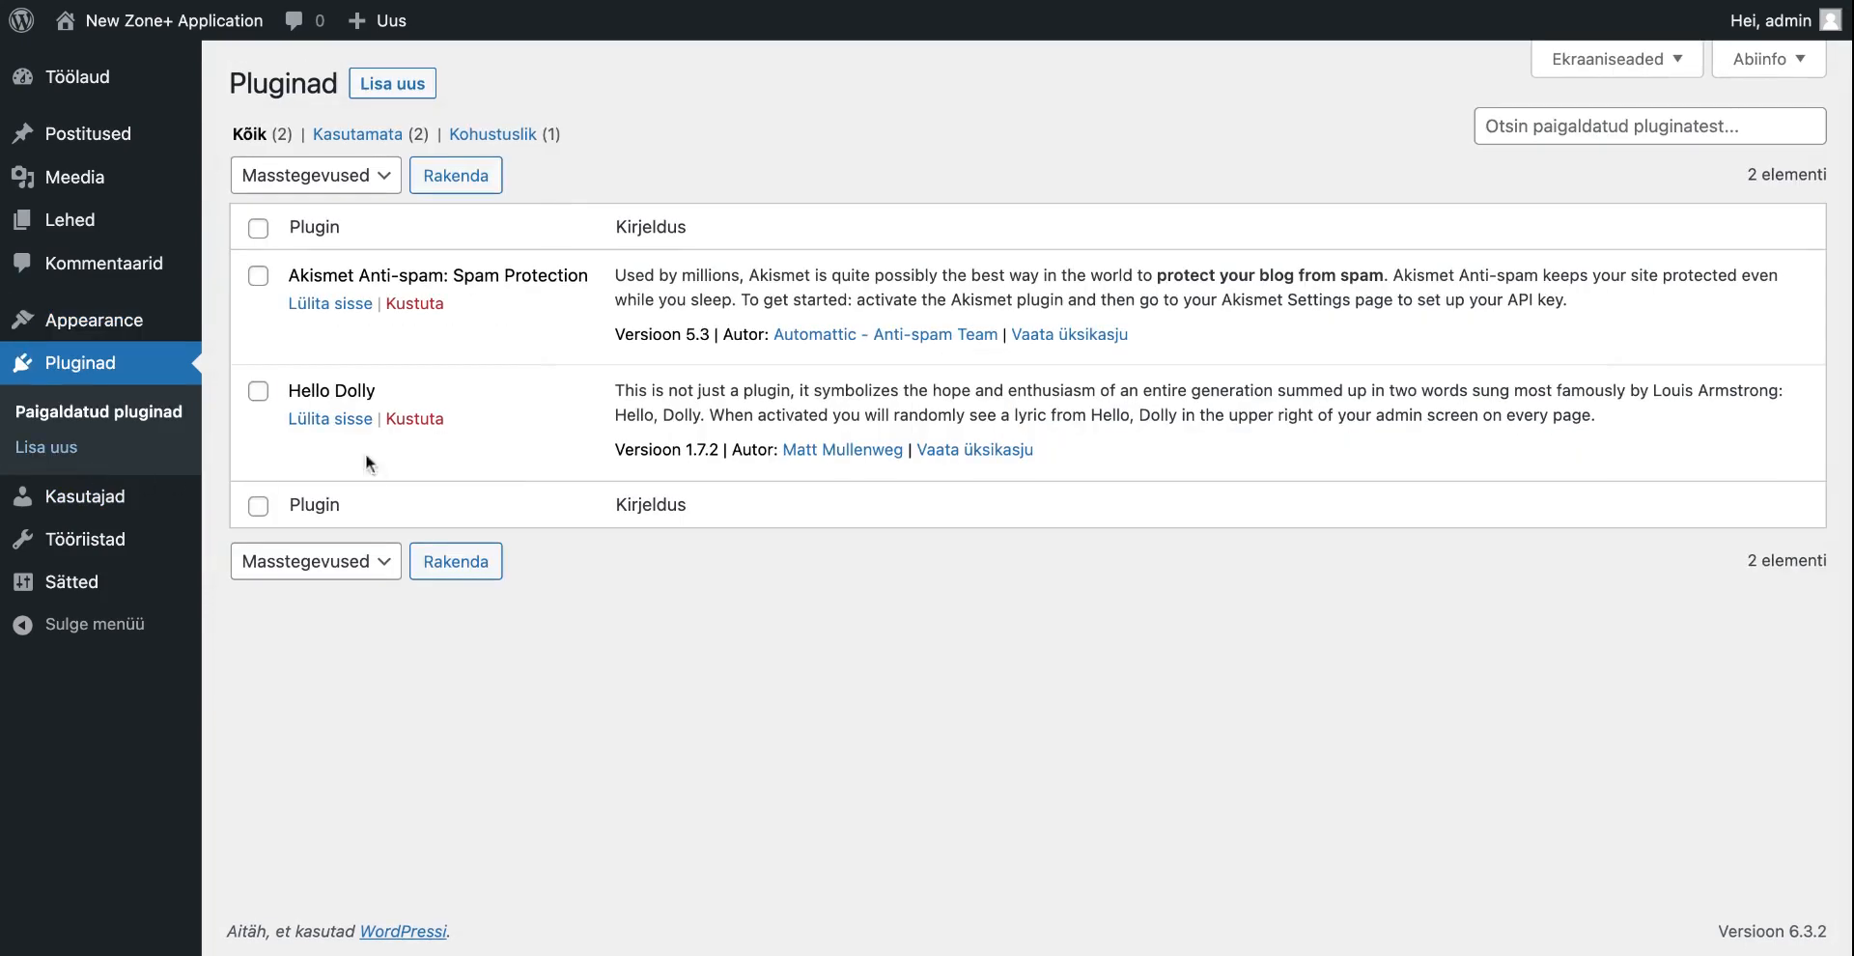
left_click(257, 394)
left_click(258, 226)
left_click(438, 175)
left_click(397, 187)
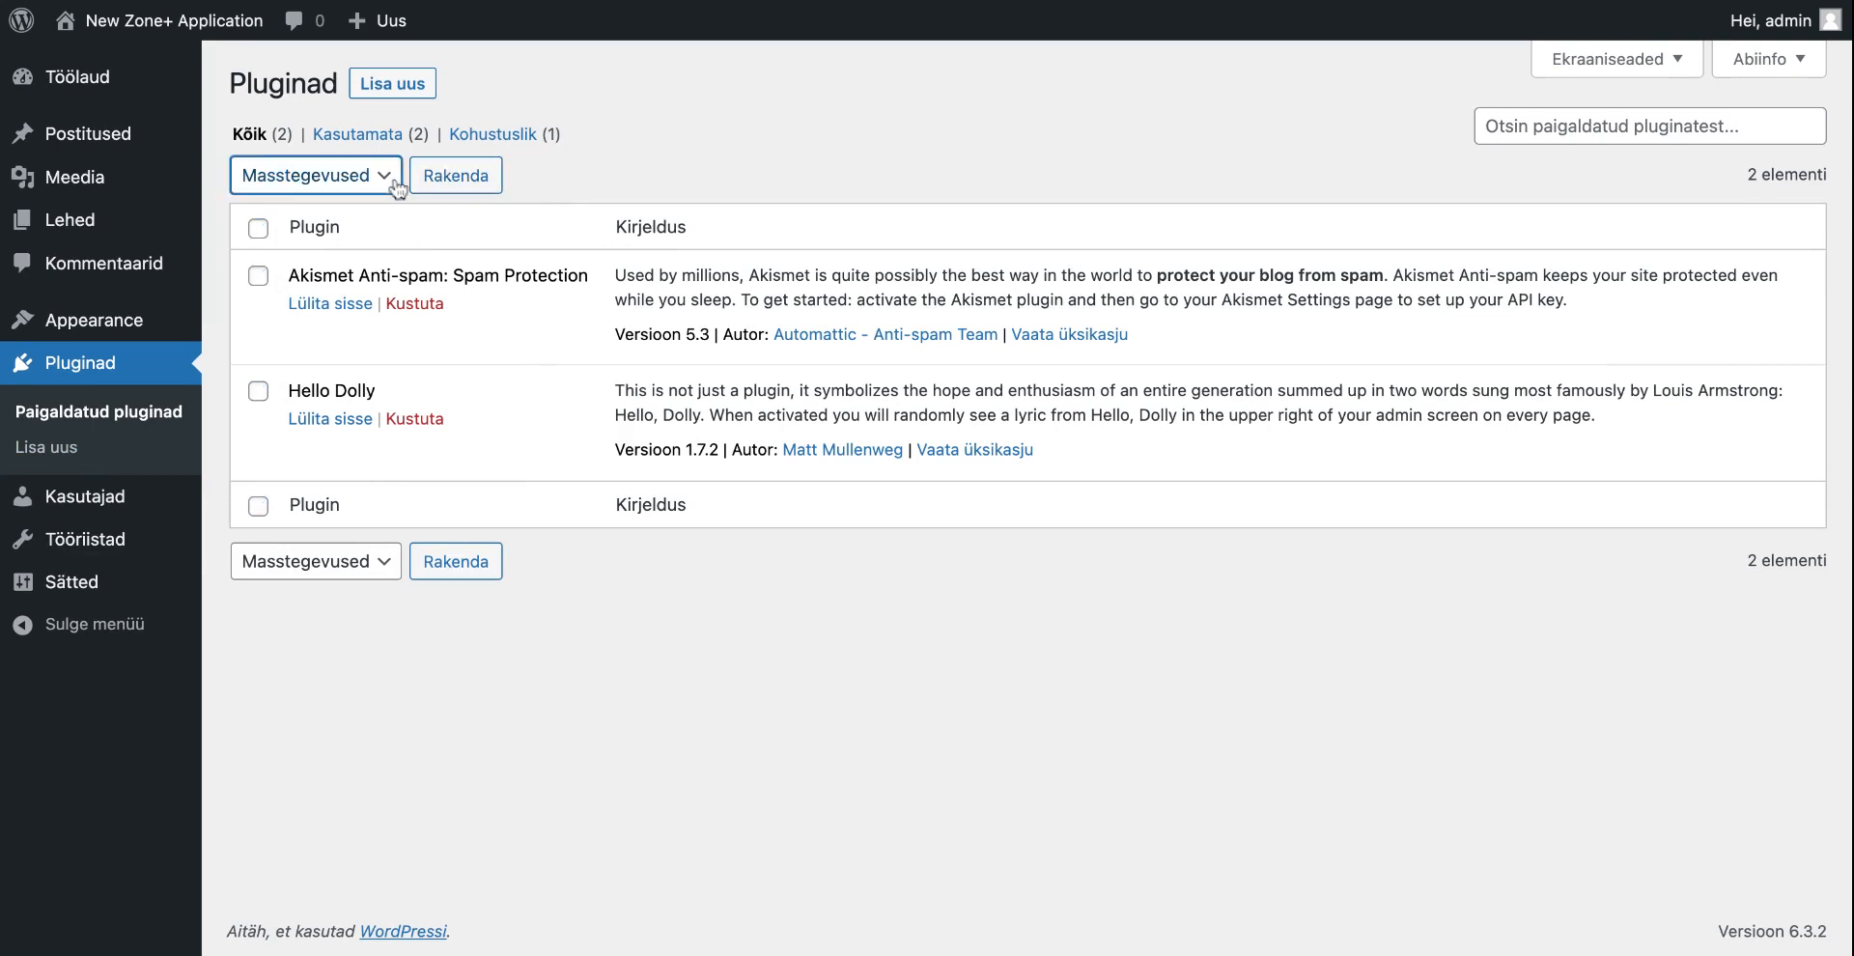
left_click(258, 227)
left_click(327, 188)
left_click(333, 286)
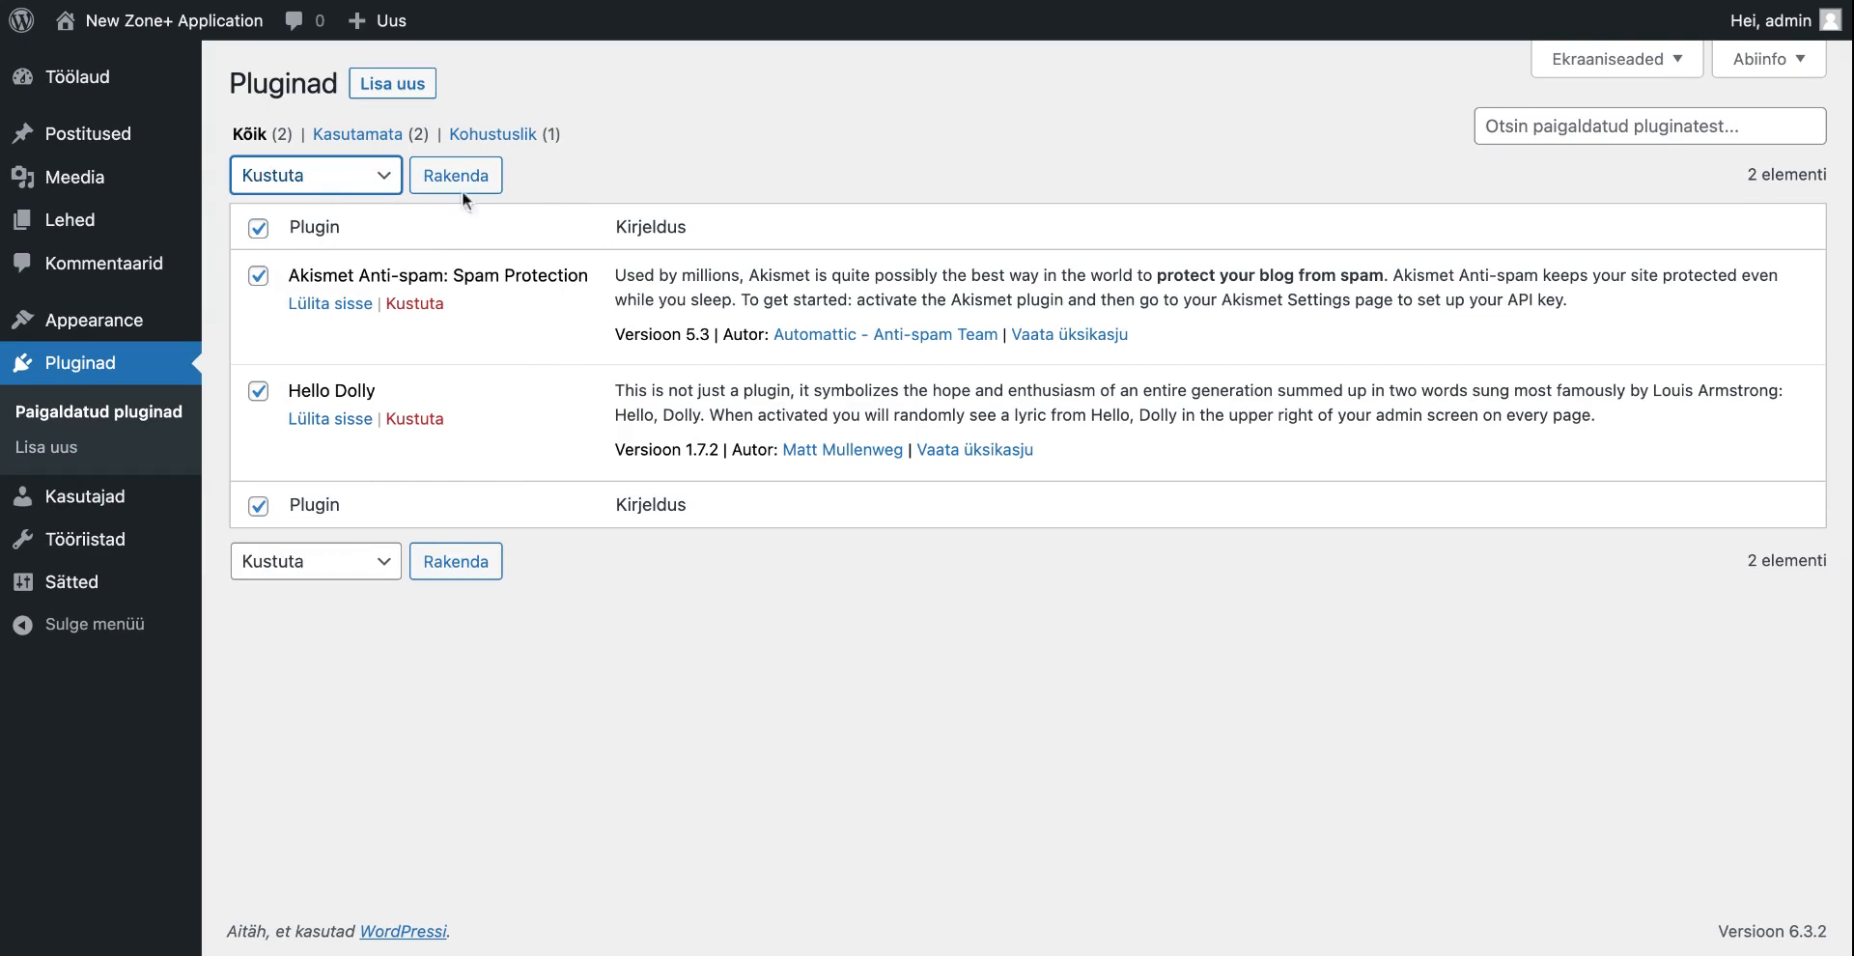
left_click(468, 169)
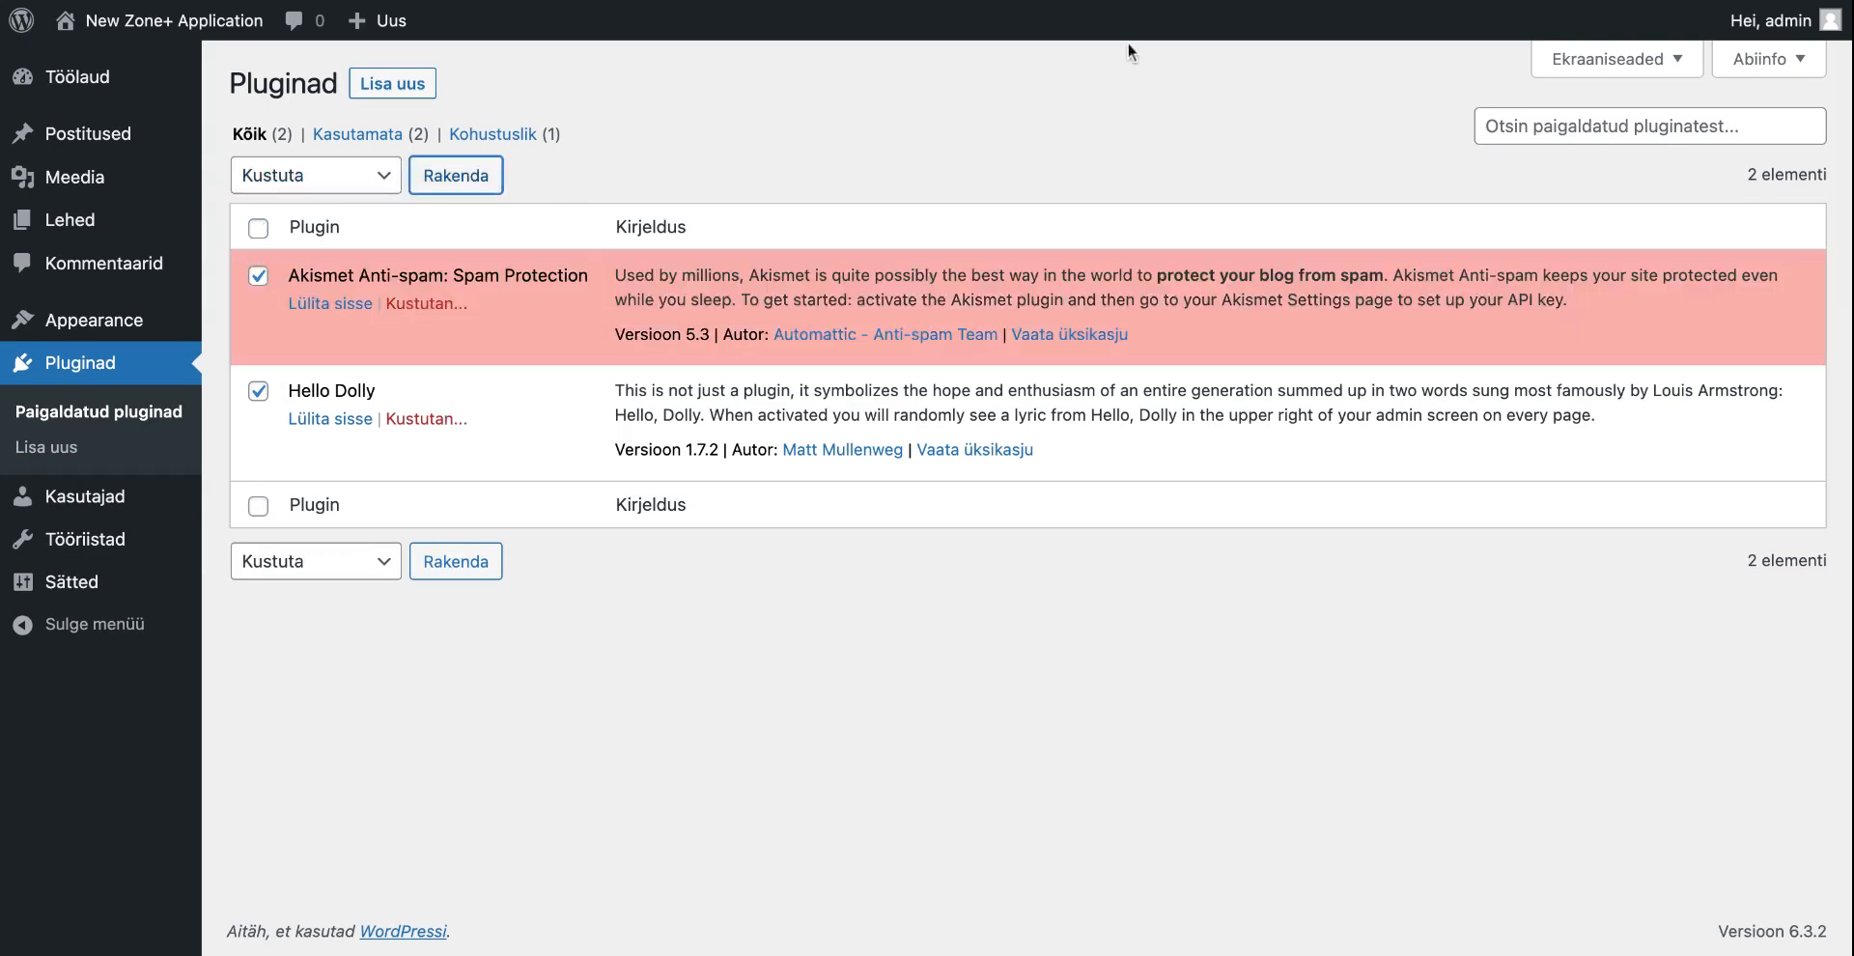
Look over the list of users and the available tools
left_click(101, 498)
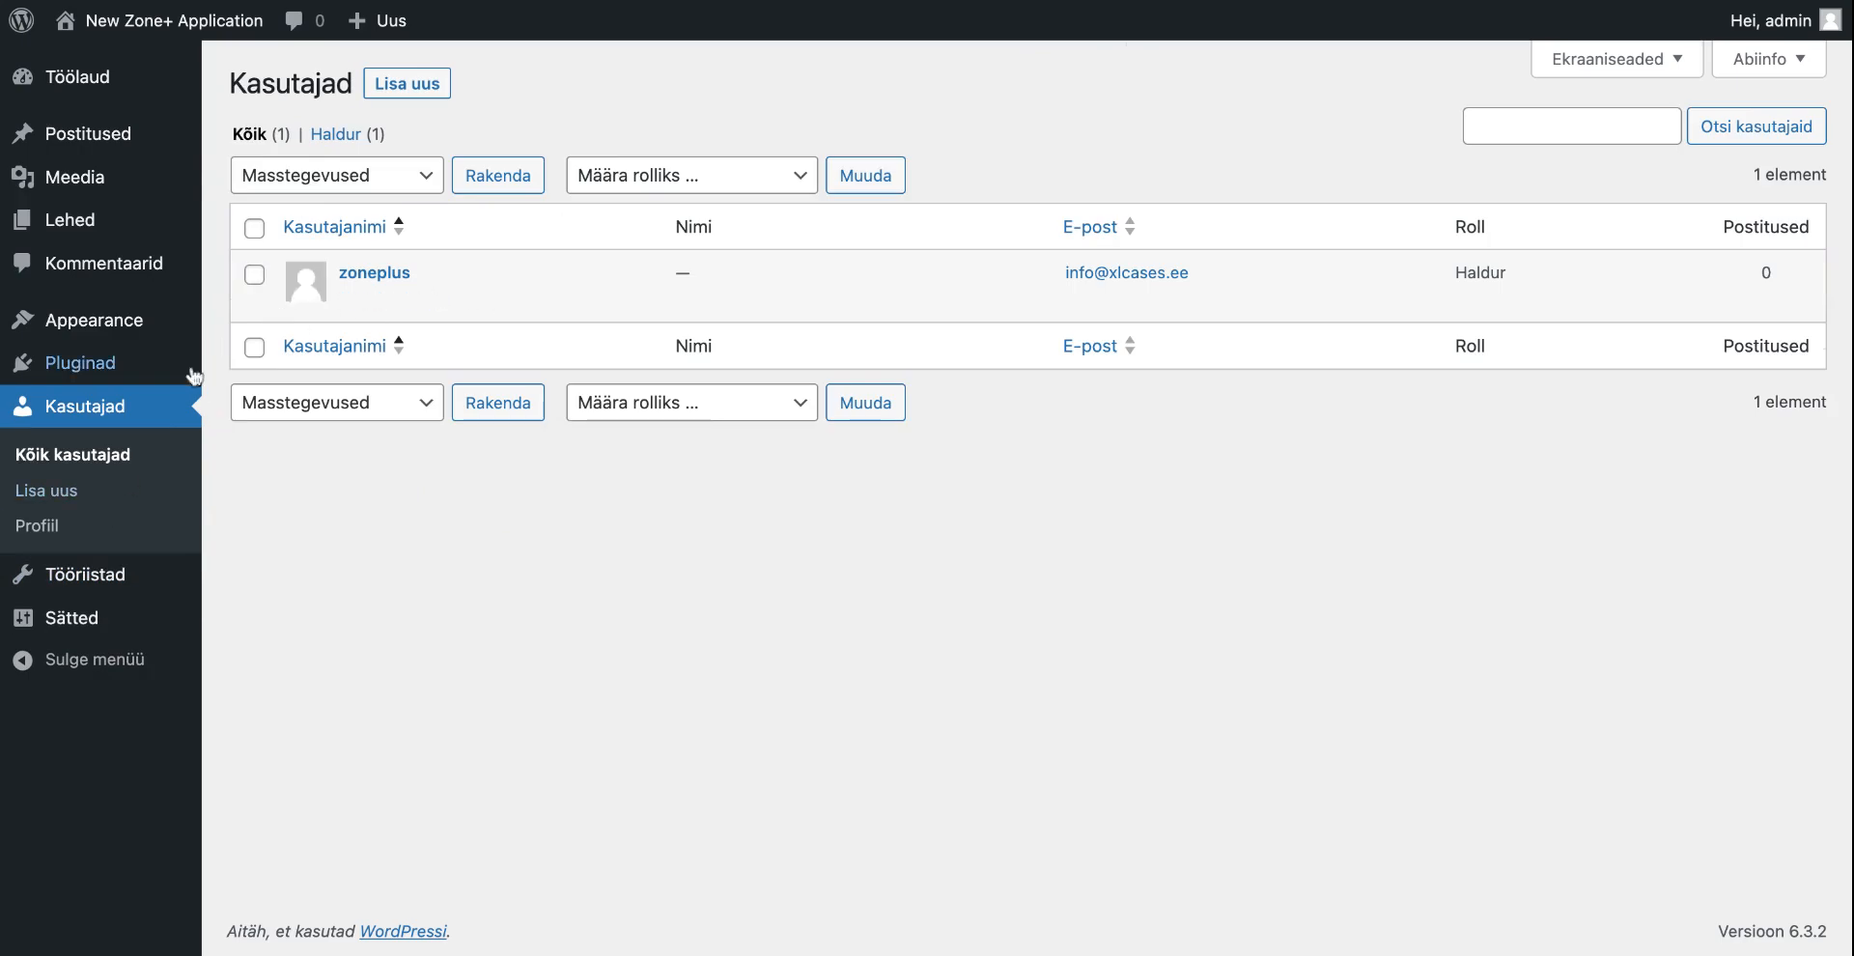
left_click(86, 573)
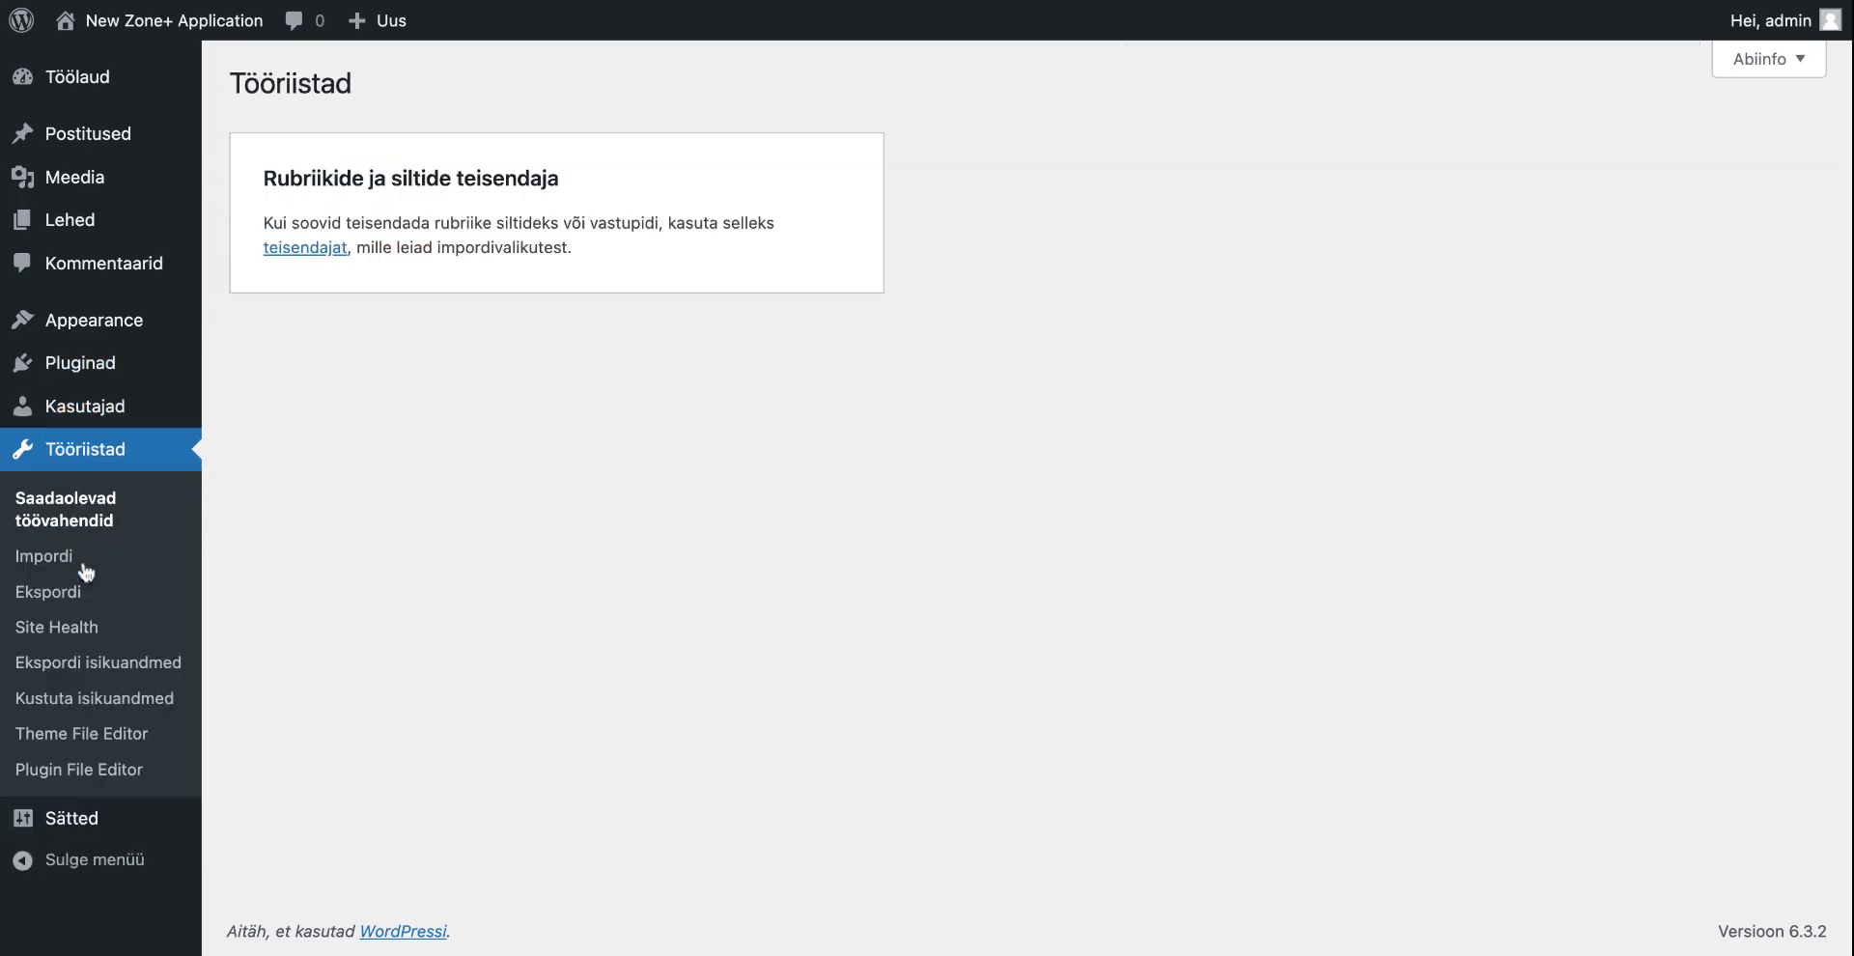
Set the site title to "Xlcases" in the general settings
left_click(69, 822)
scroll(121, 579, "down", 5)
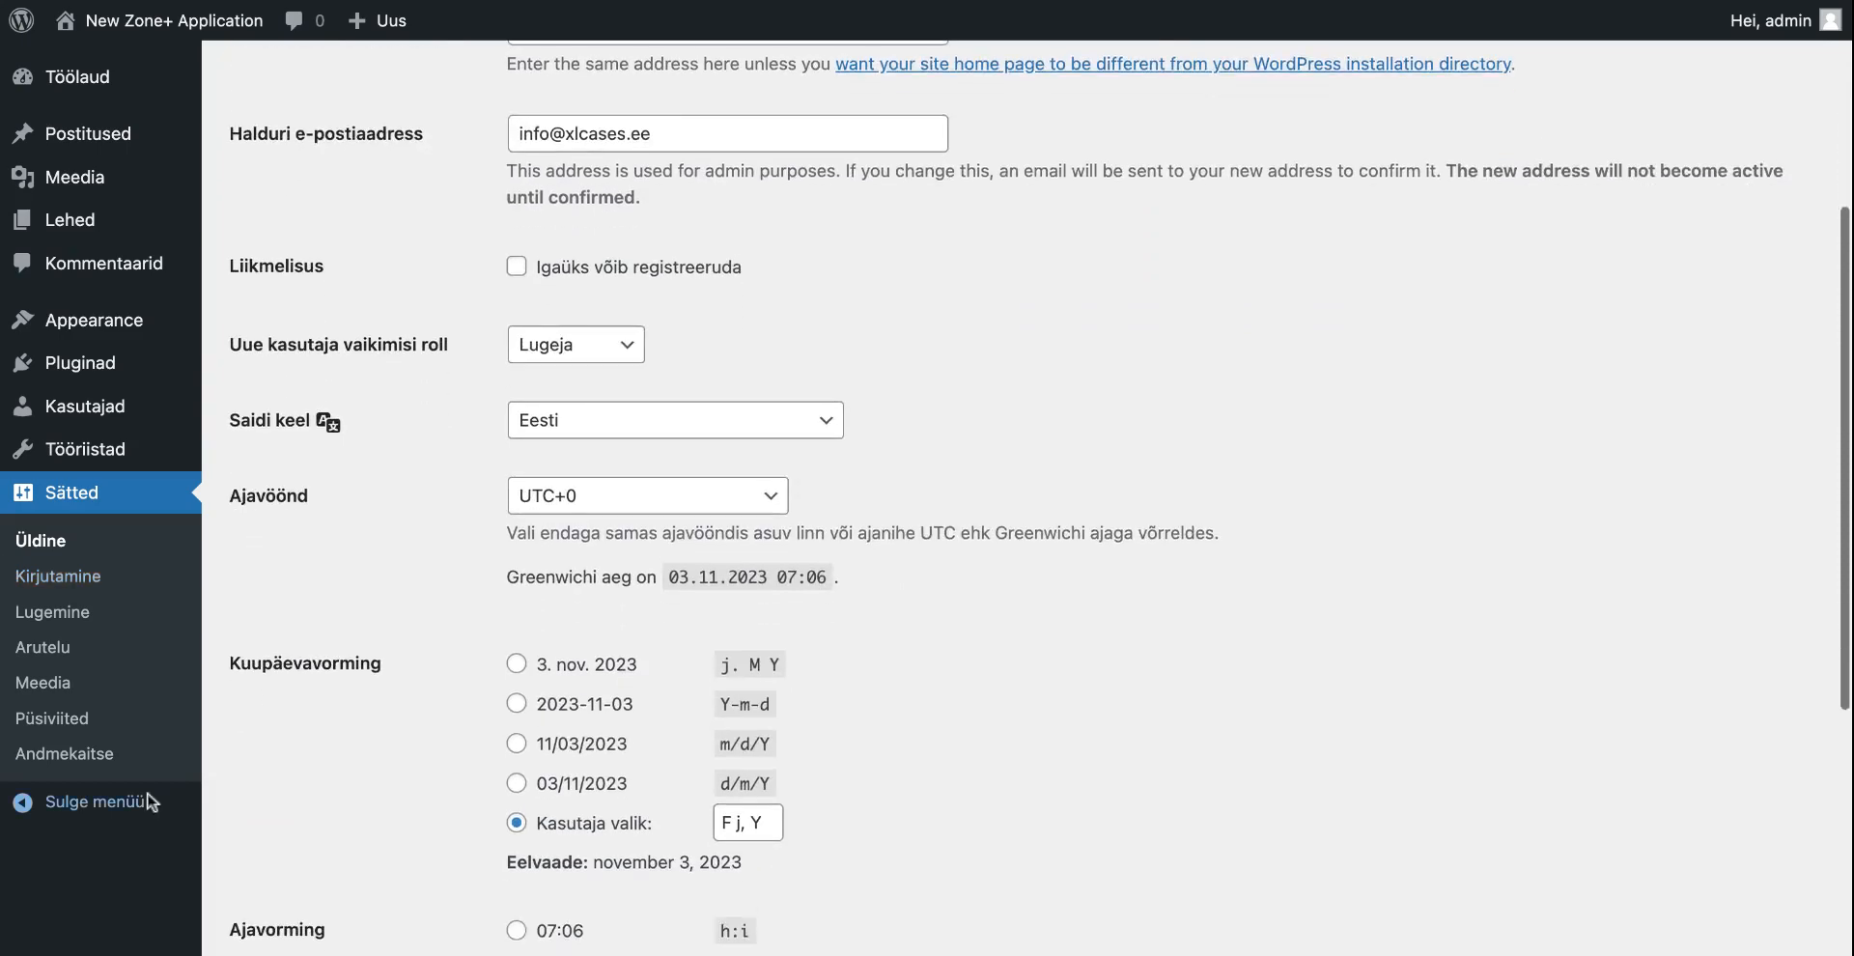
scroll(135, 773, "up", 5)
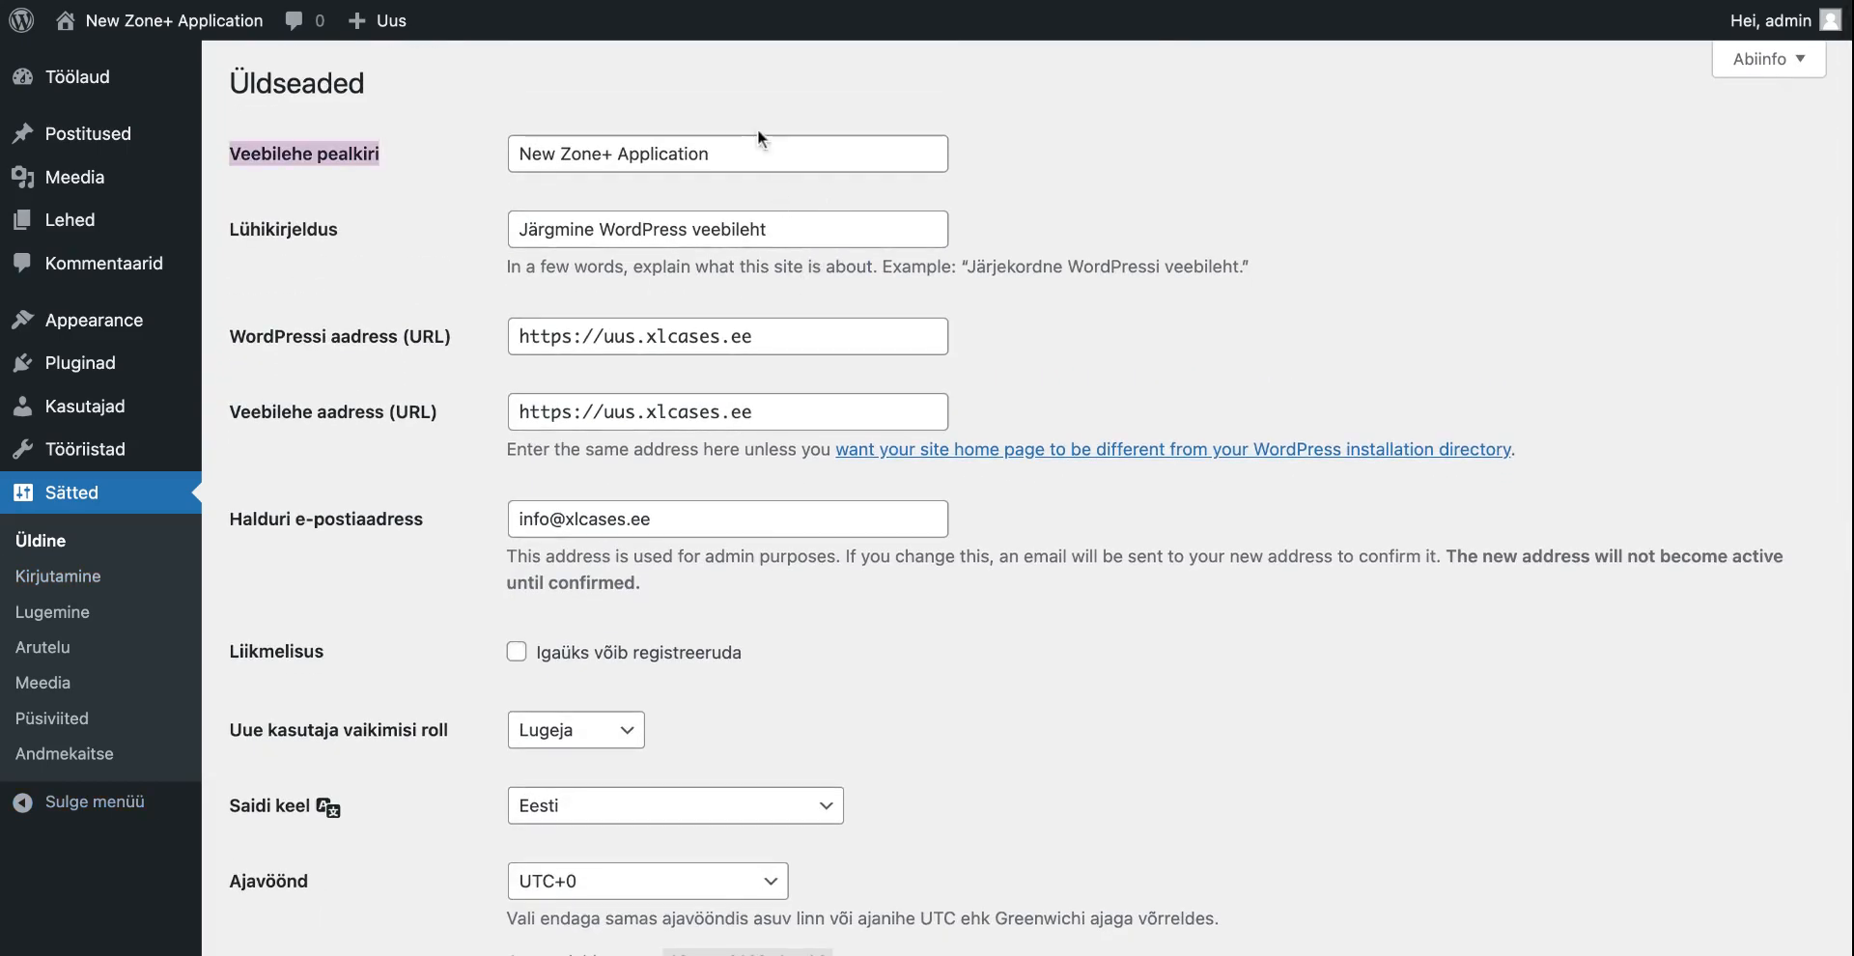
left_click_drag(532, 154, 725, 154)
key("super+a")
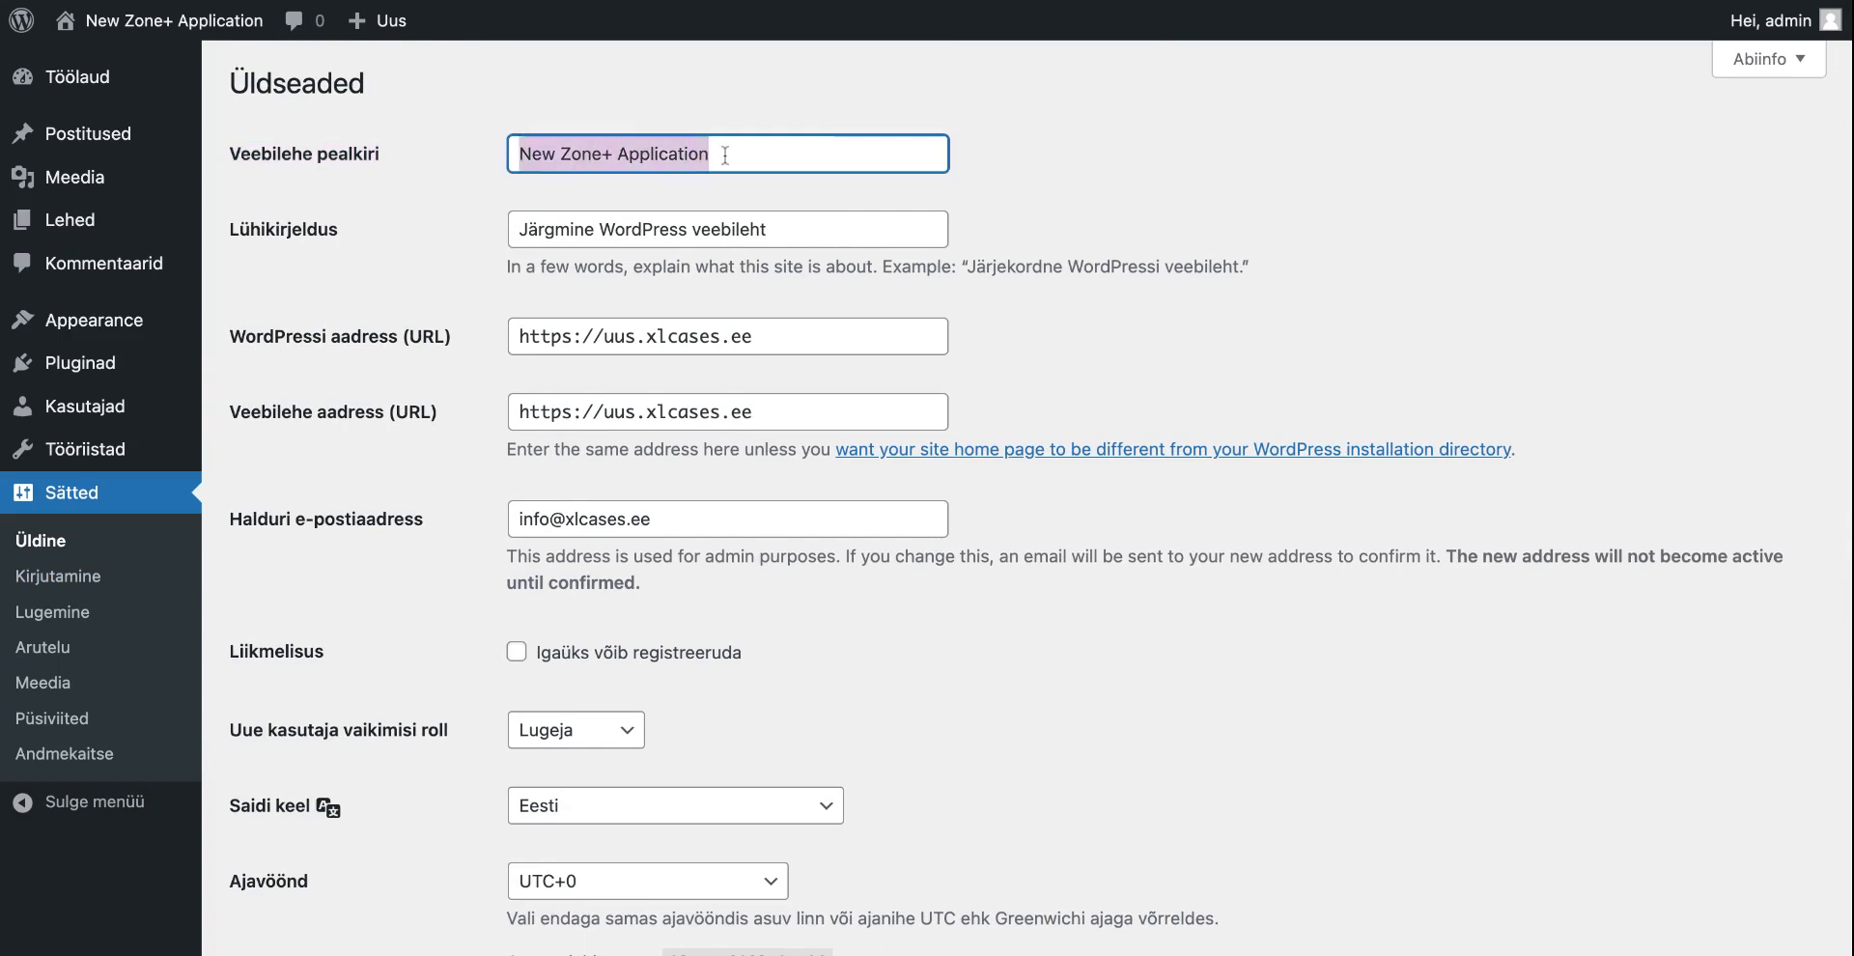
type("X")
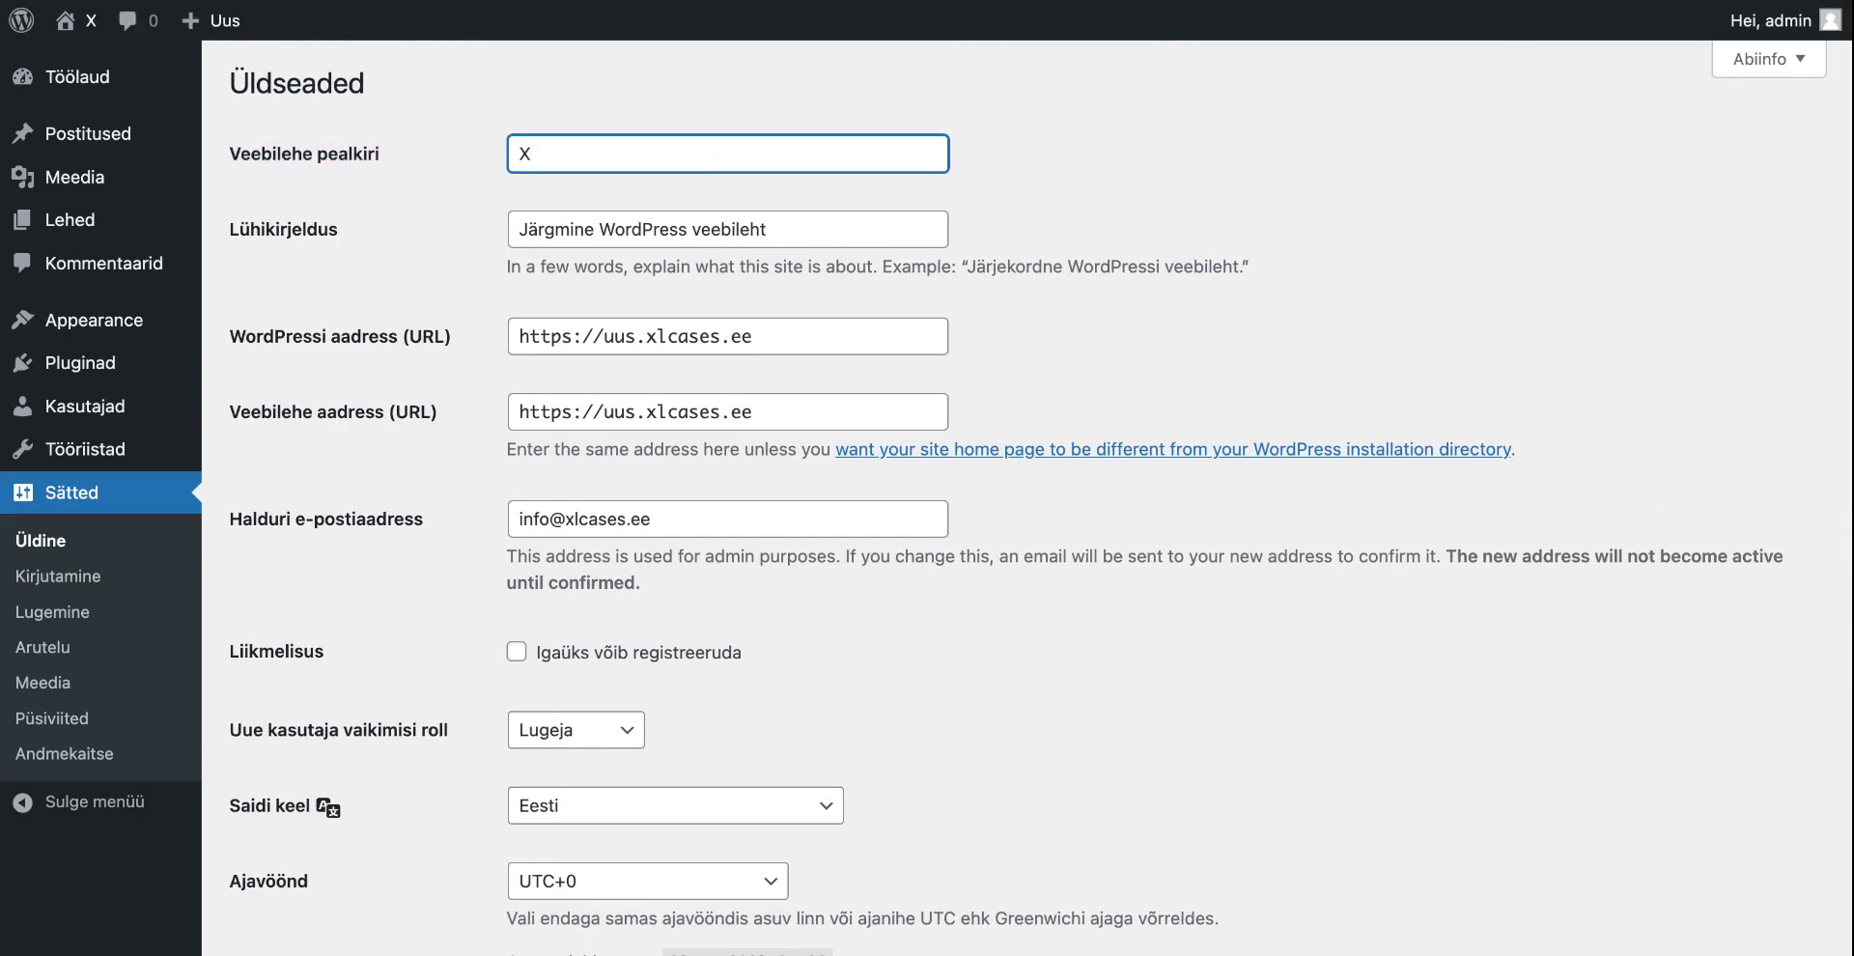
type("lca")
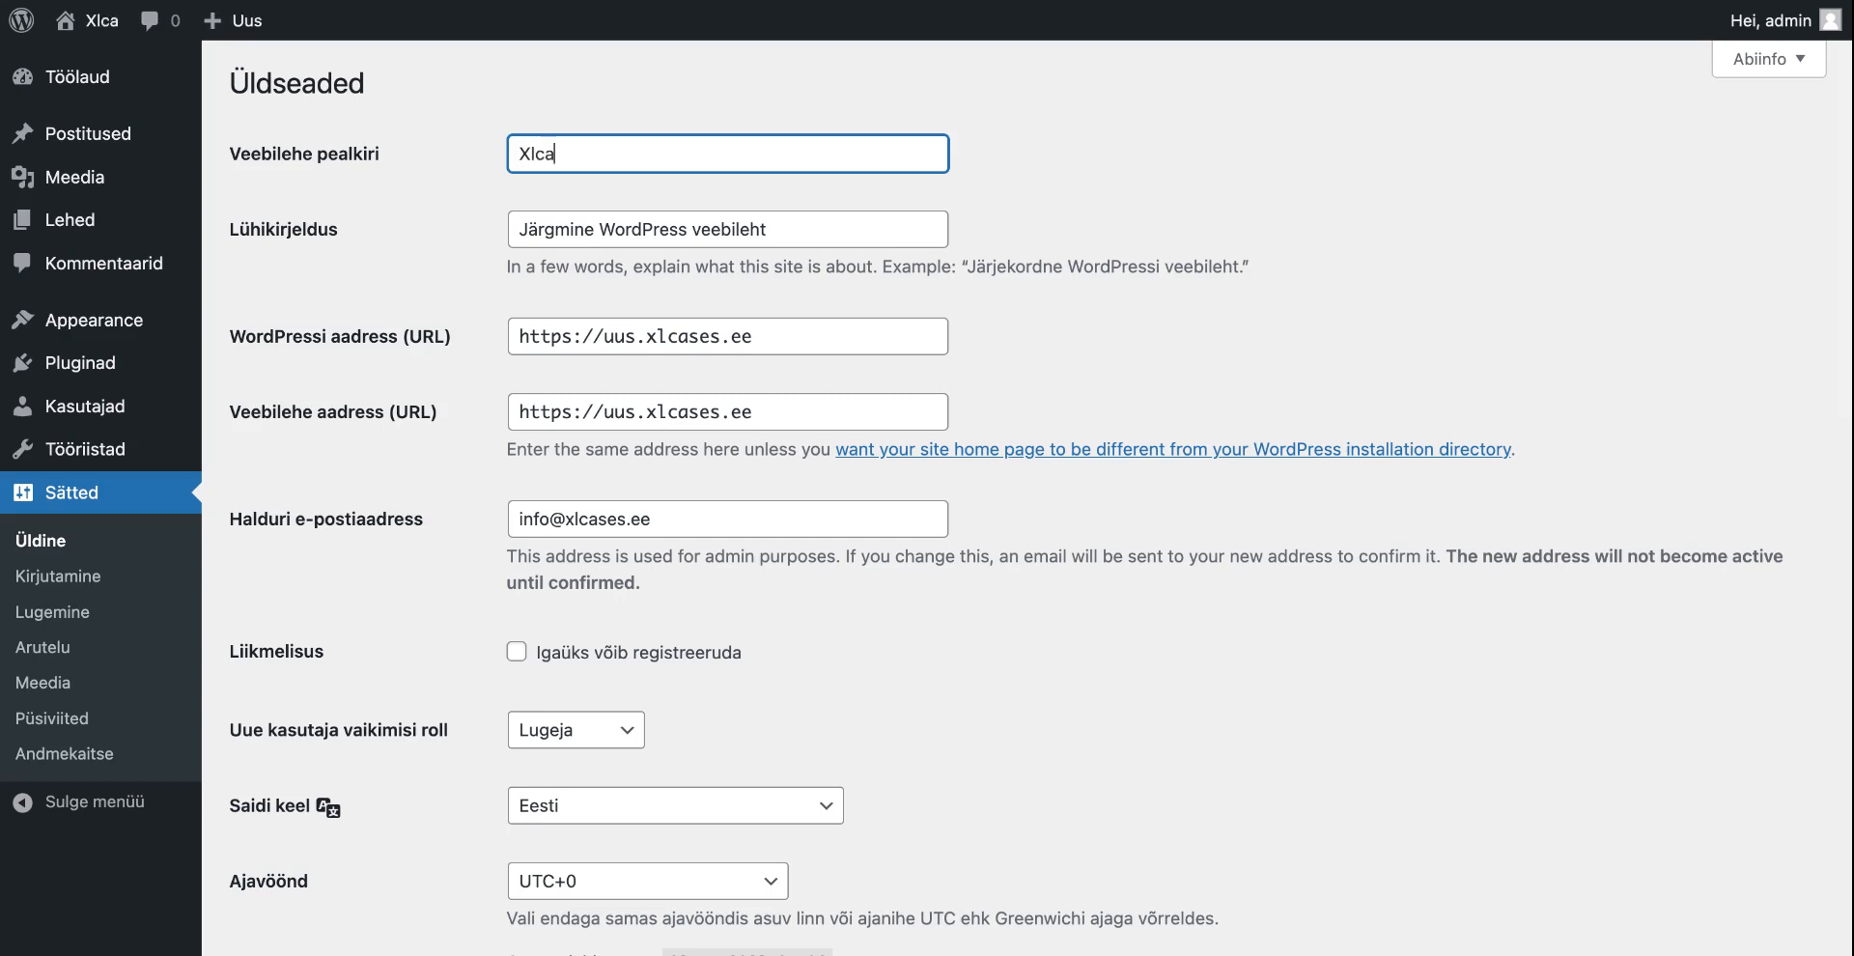
type("ses")
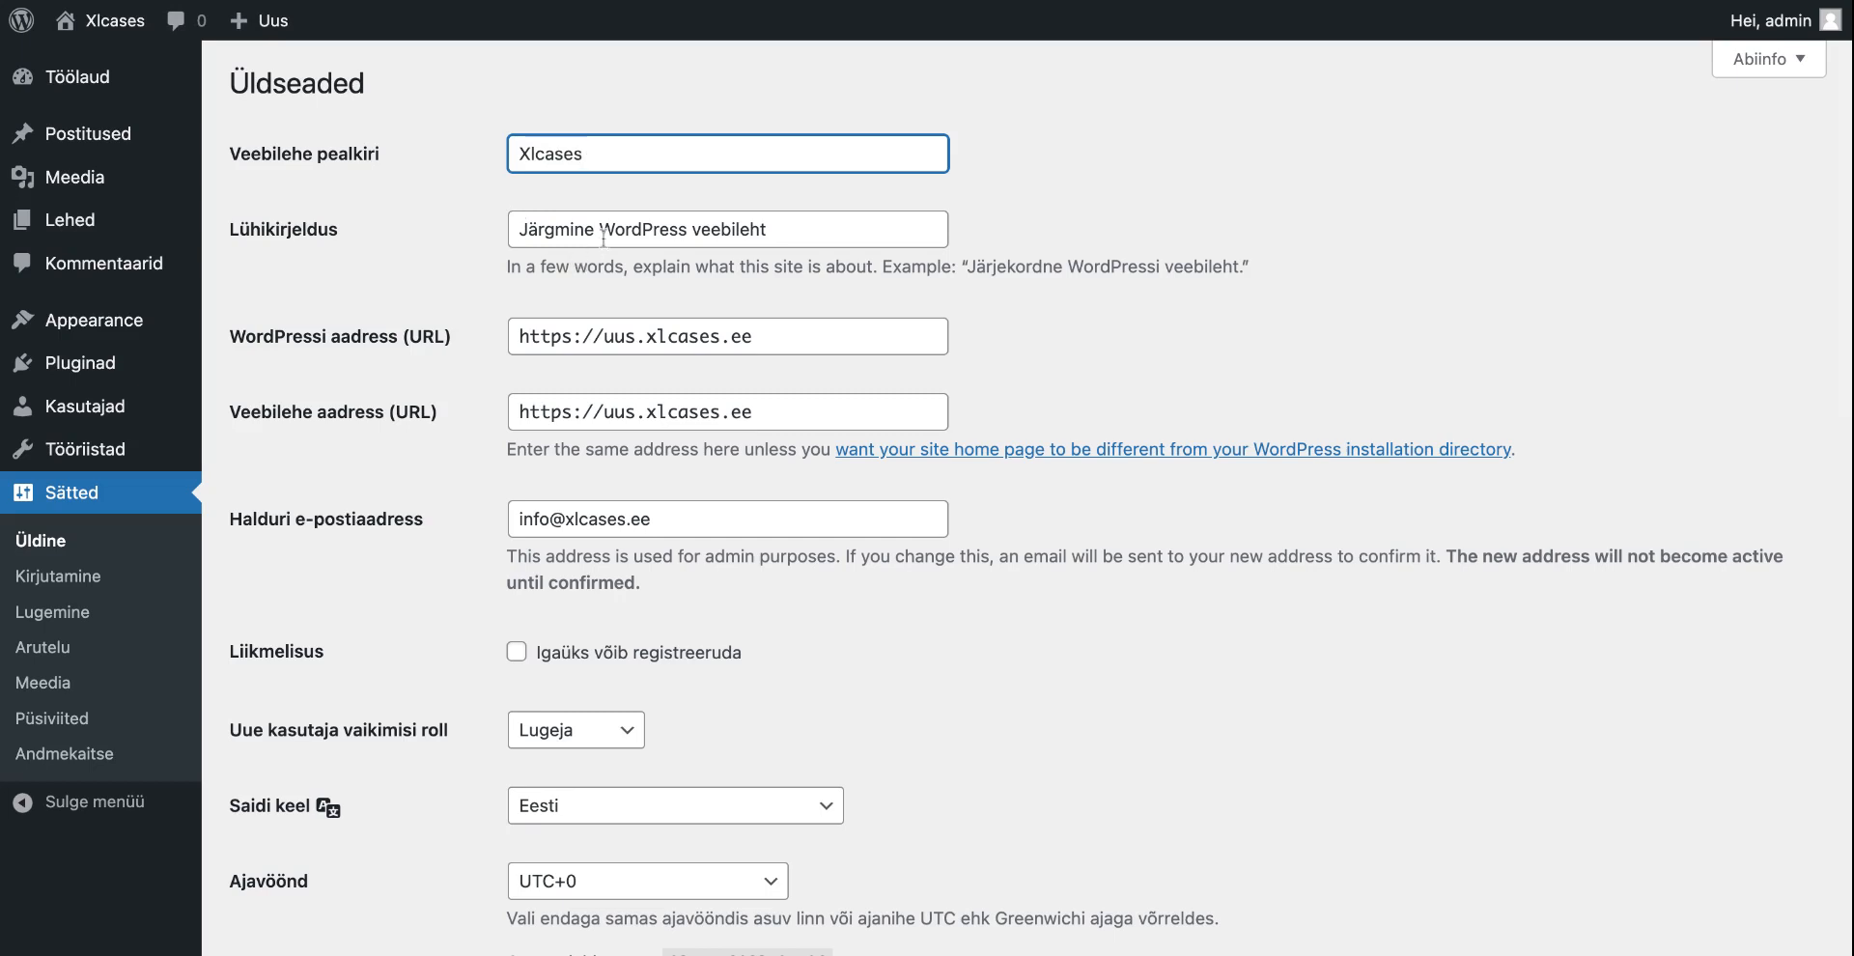
Replace the site tagline with "Parimad kastid muusika tööriistade hoiustamiseks"
left_click(852, 236)
left_click_drag(852, 237, 494, 218)
type("P")
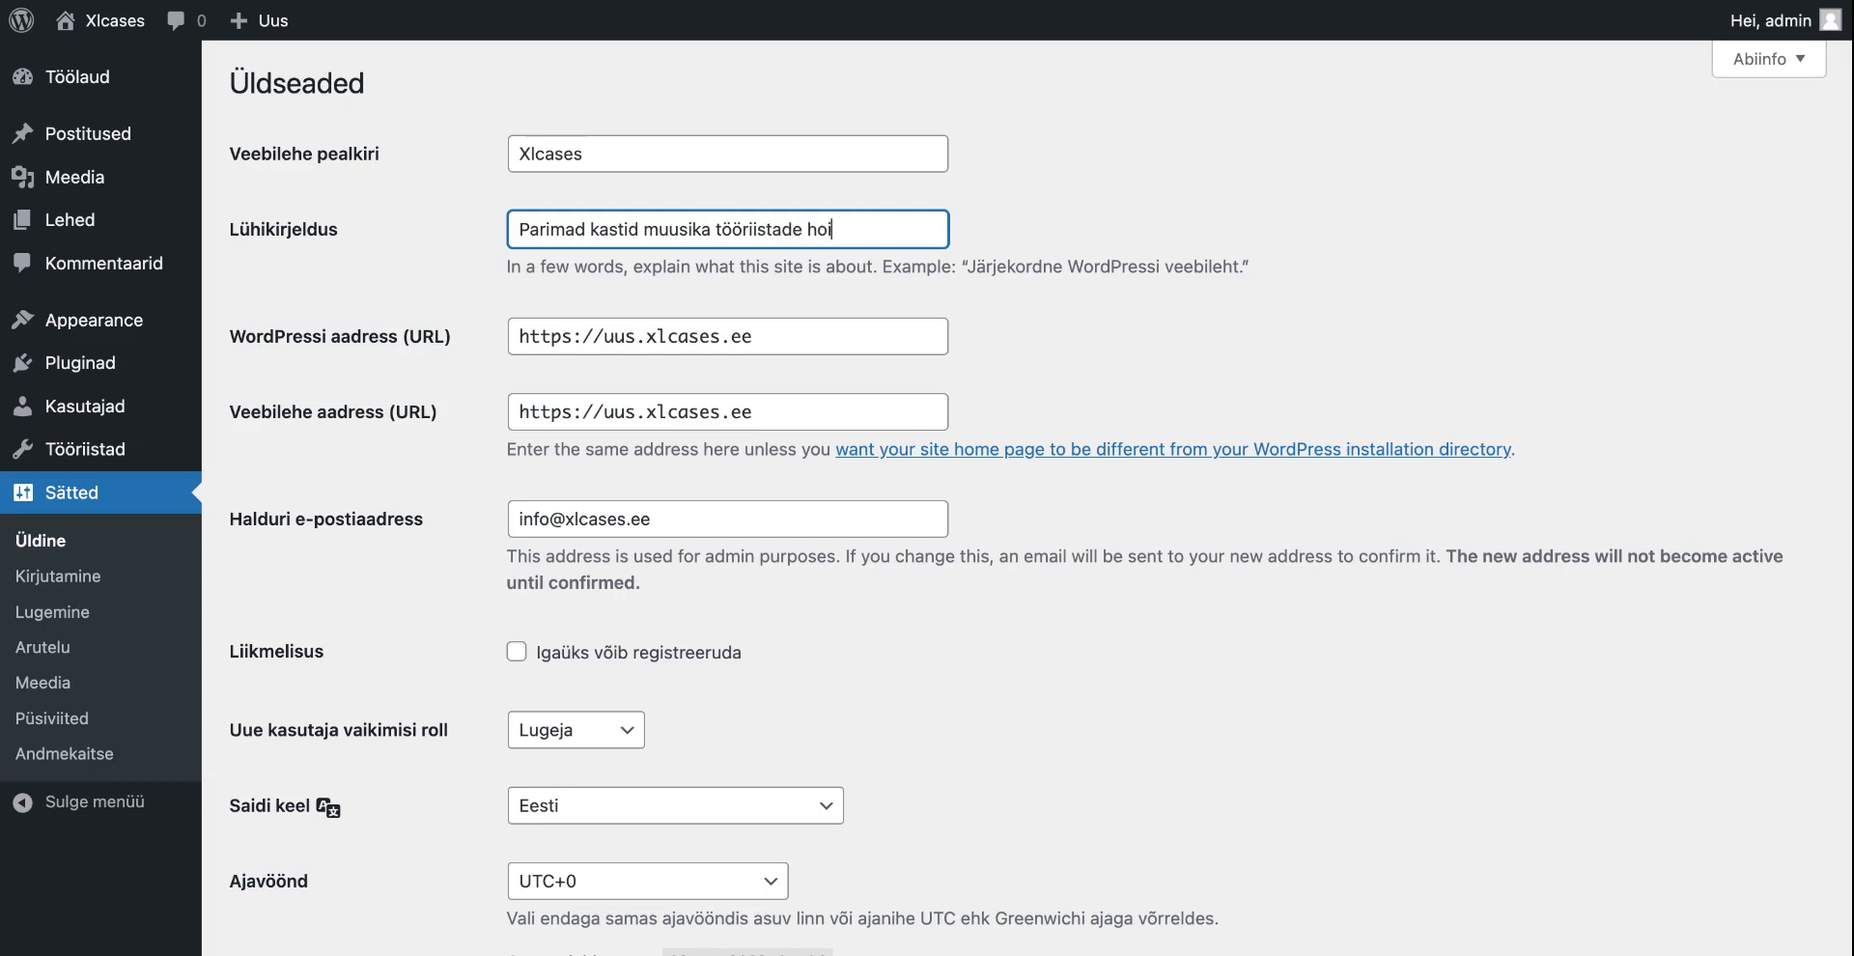
type("ustamiseks")
Set the site's timezone to Tallinn
scroll(449, 462, "down", 5)
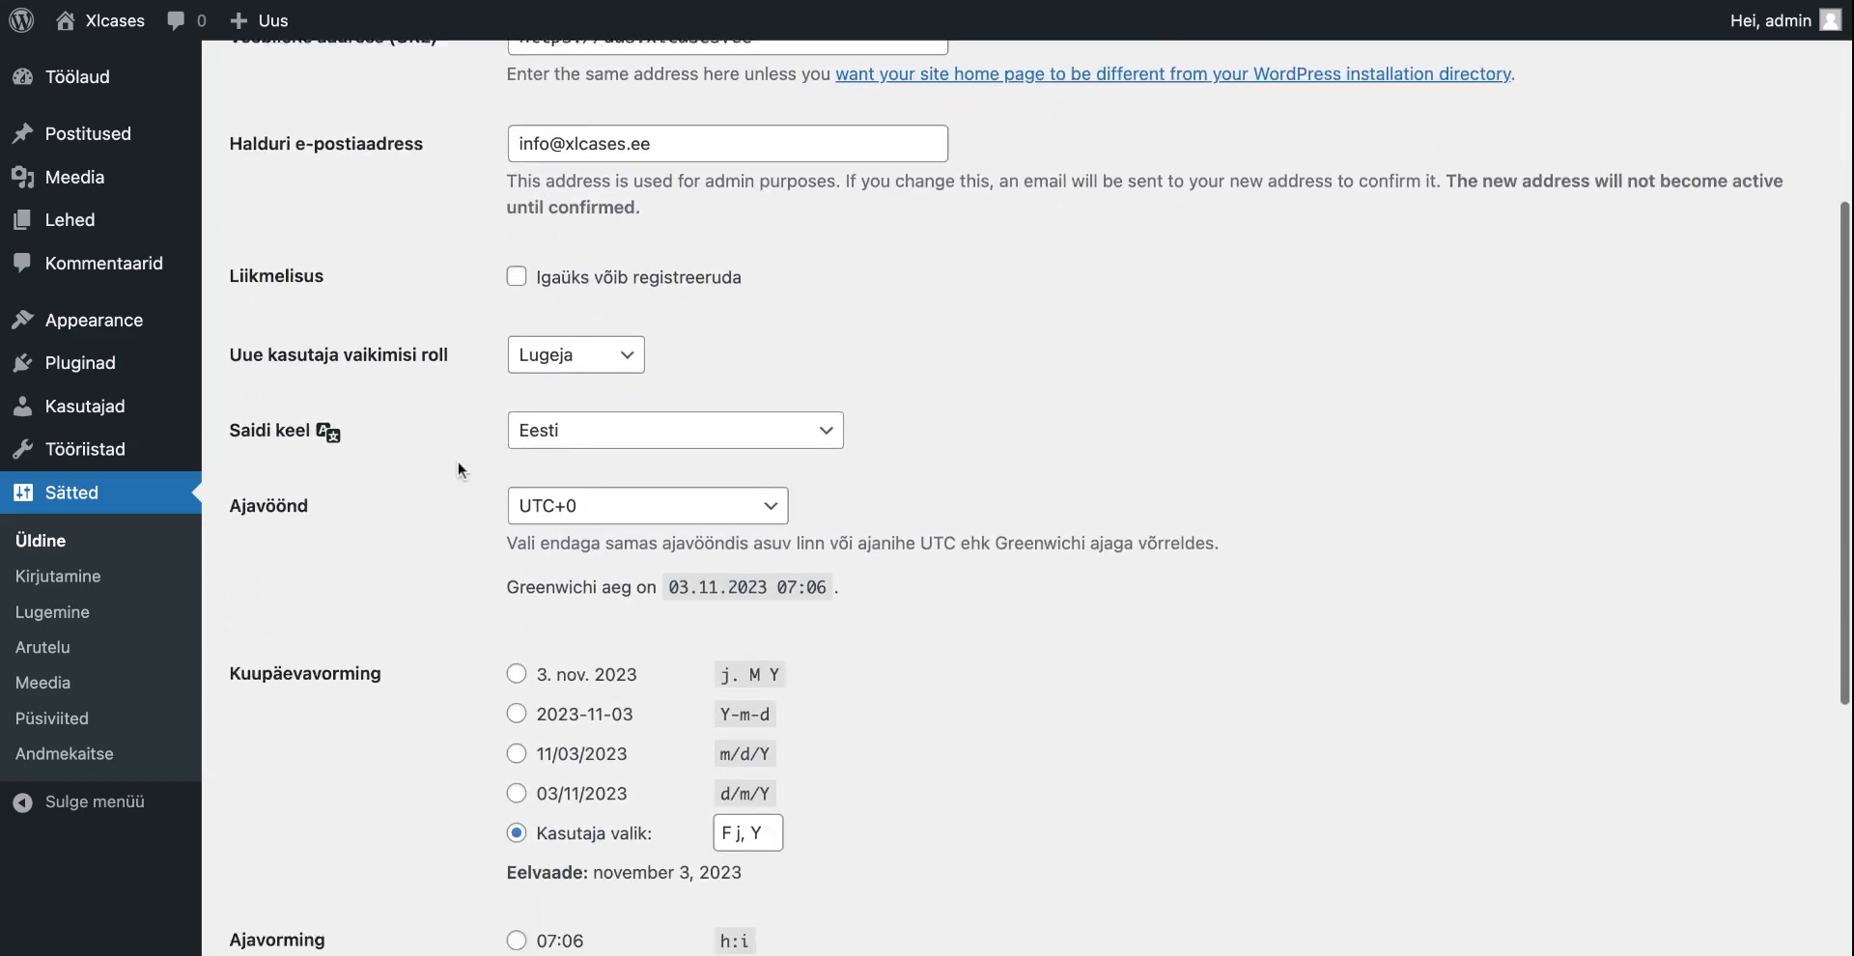
left_click(590, 399)
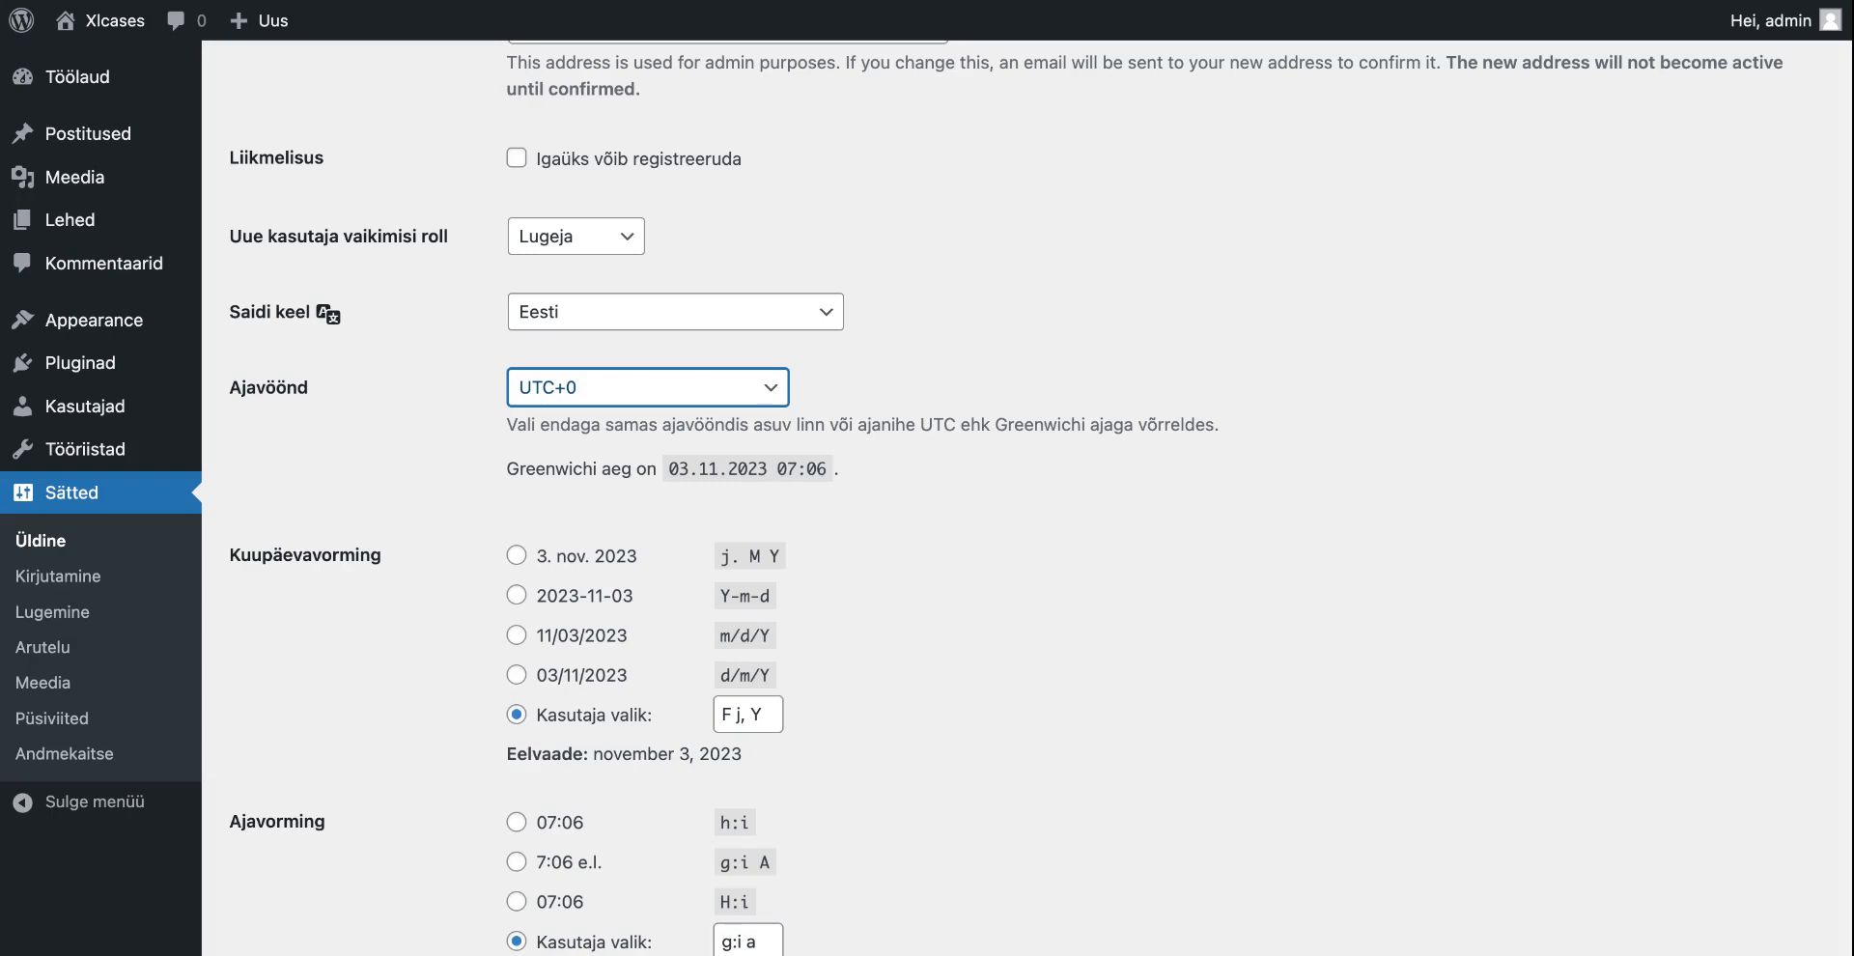
type("Tallinn")
Set the date format to d/m/Y and the time format to H:i, and save the general settings
scroll(749, 606, "down", 3)
left_click(591, 386)
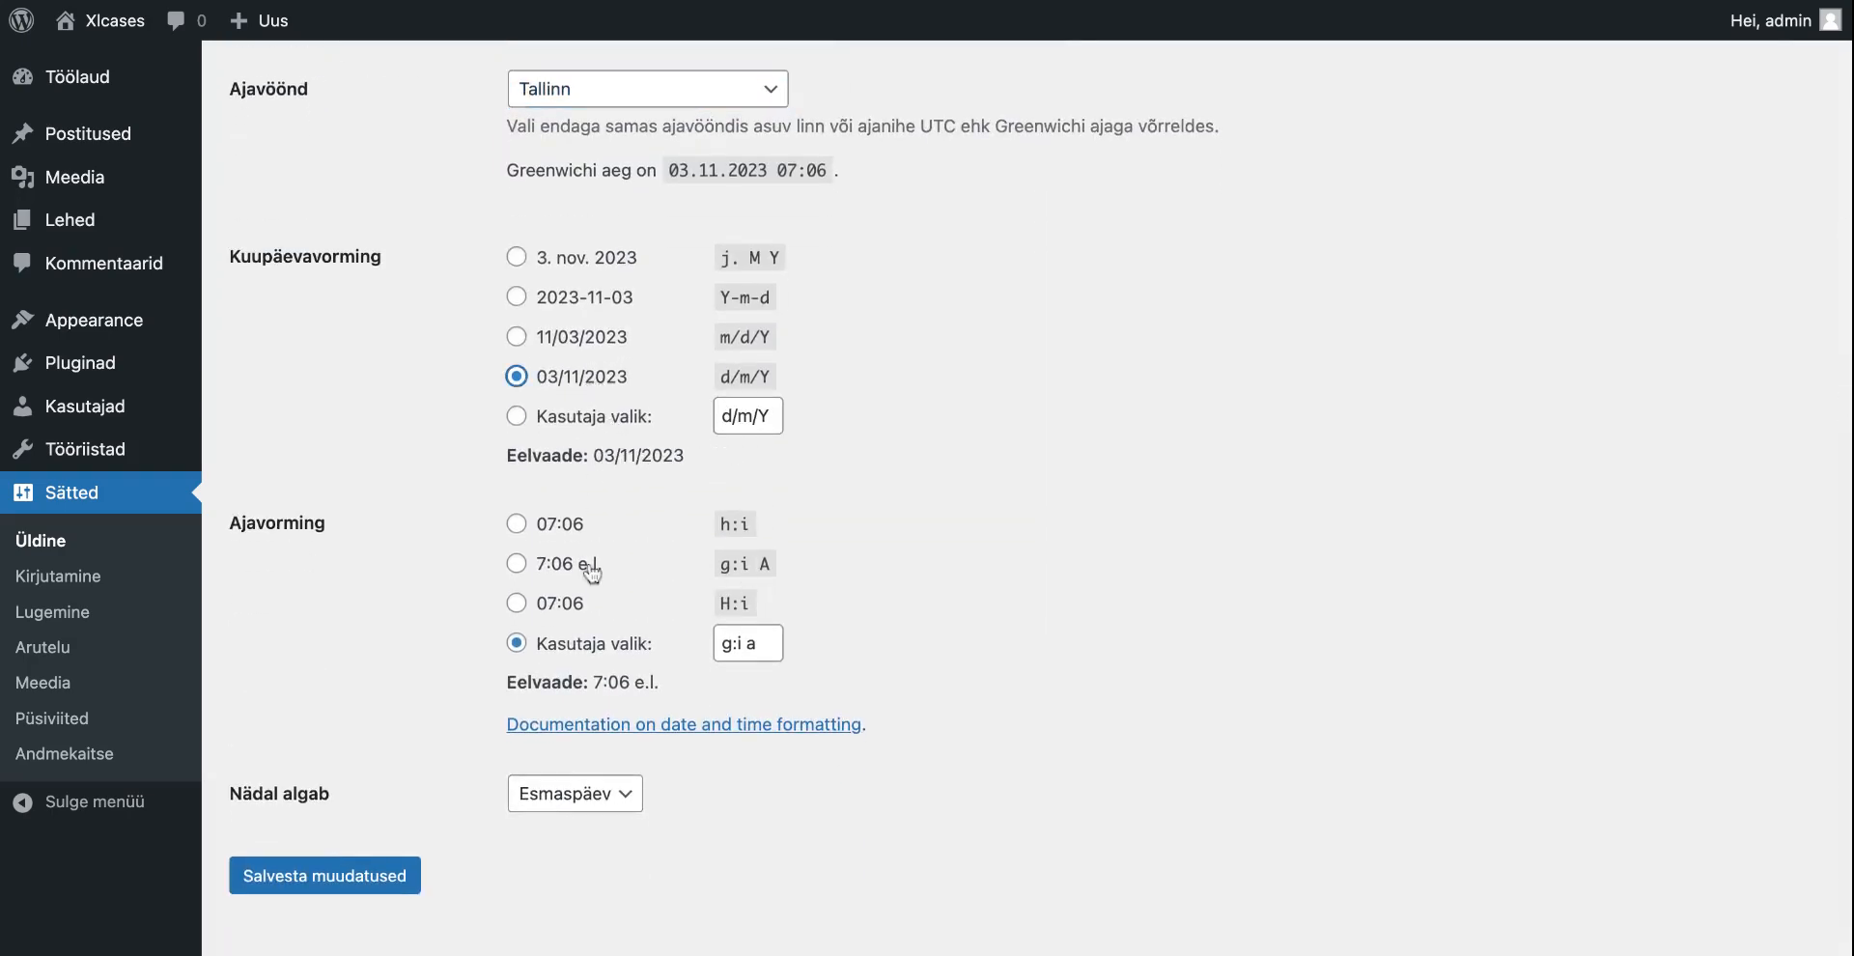
left_click(578, 605)
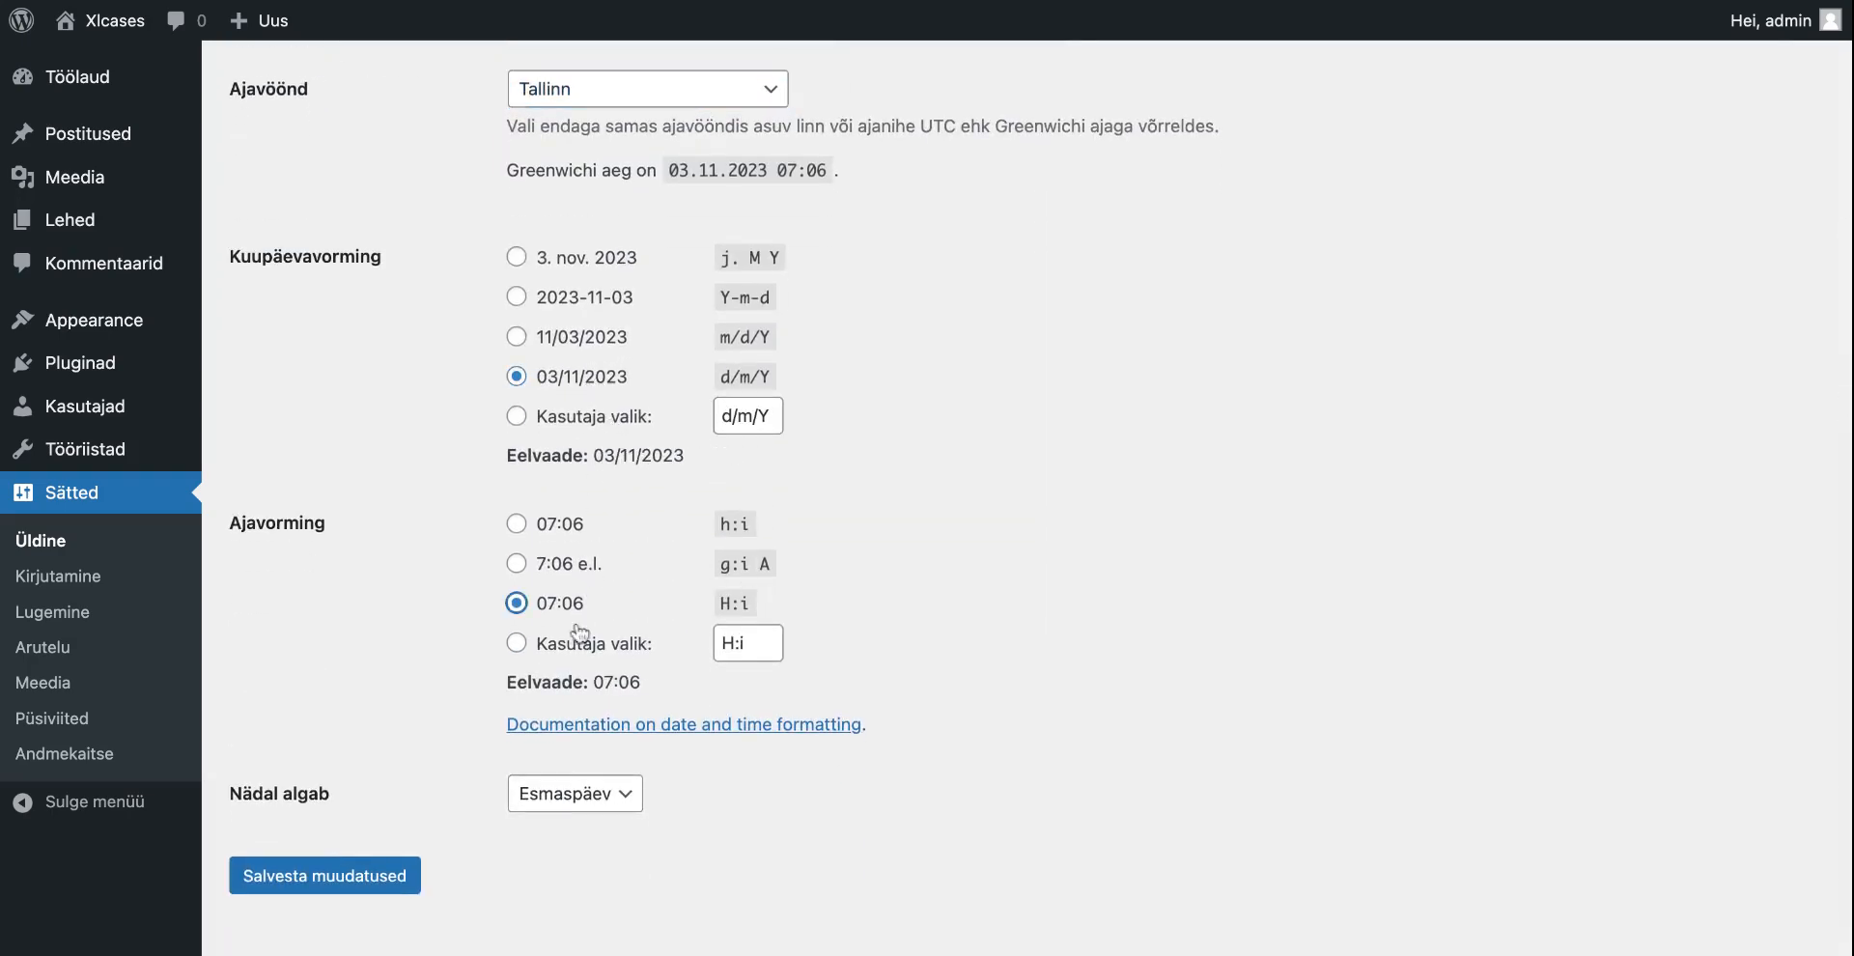
left_click(364, 881)
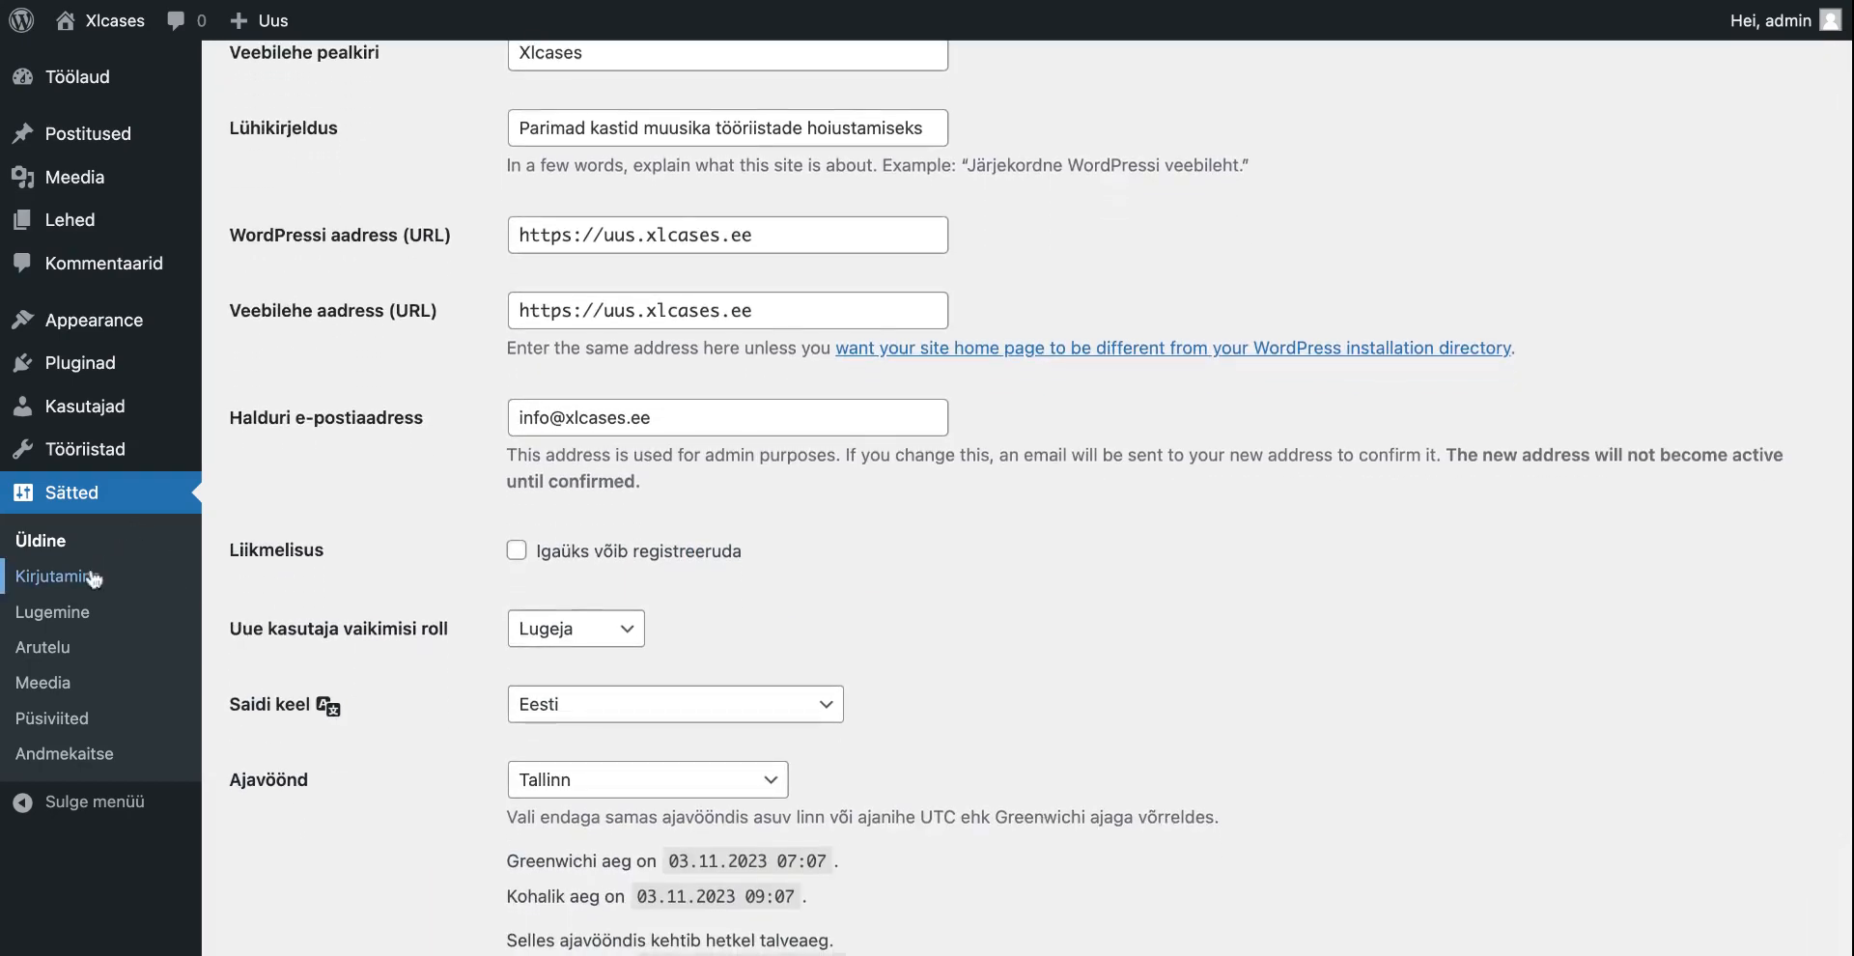
Look over the writing settings, and discourage search engines from indexing the site in the reading settings, saving the change
left_click(94, 577)
scroll(525, 721, "down", 3)
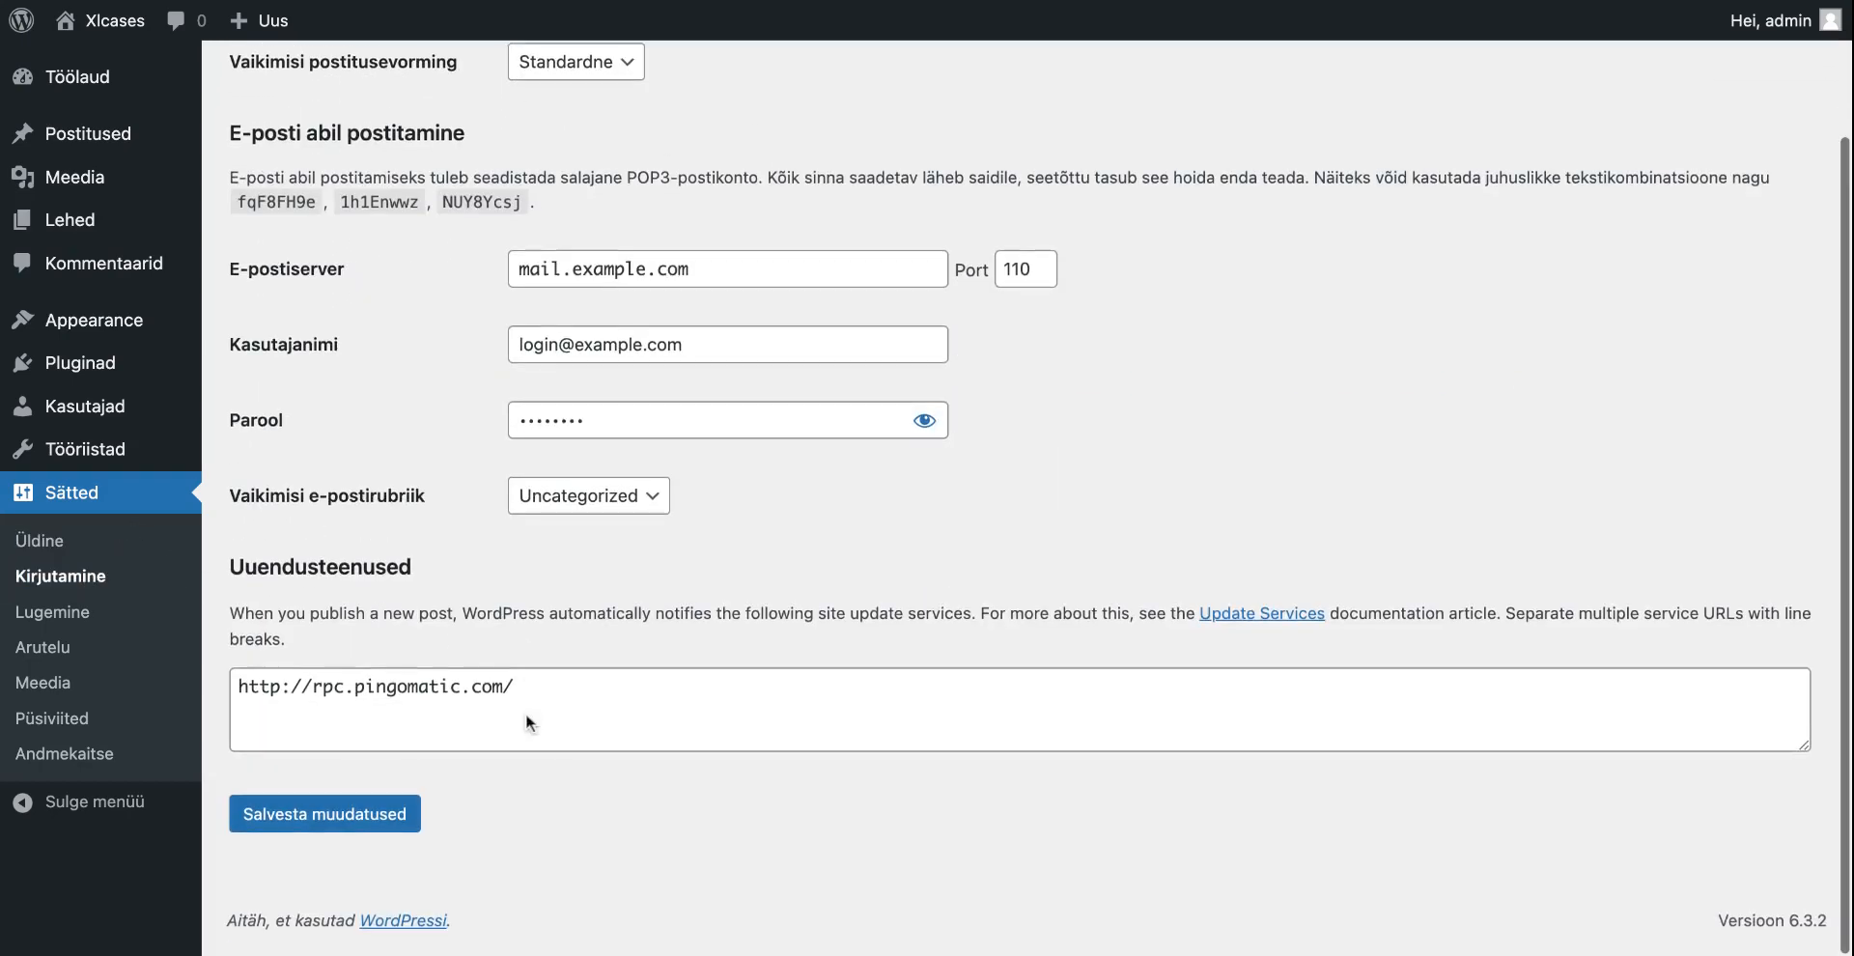
left_click(70, 608)
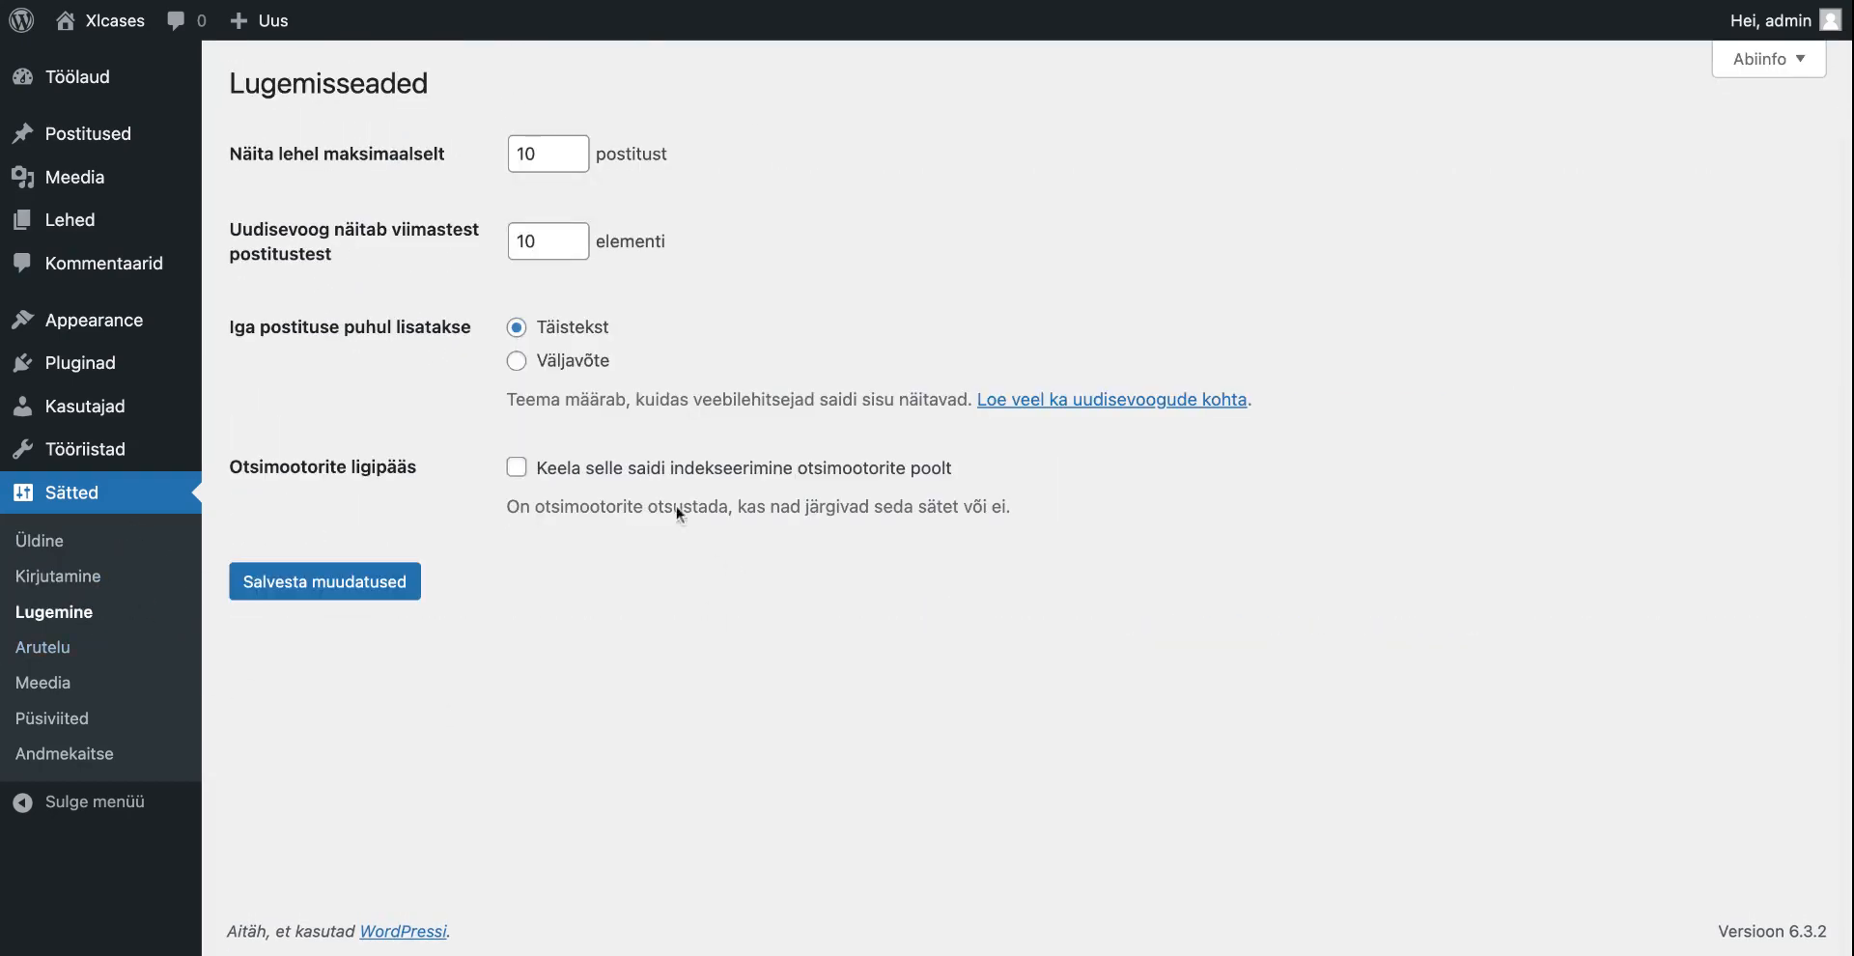
left_click(517, 469)
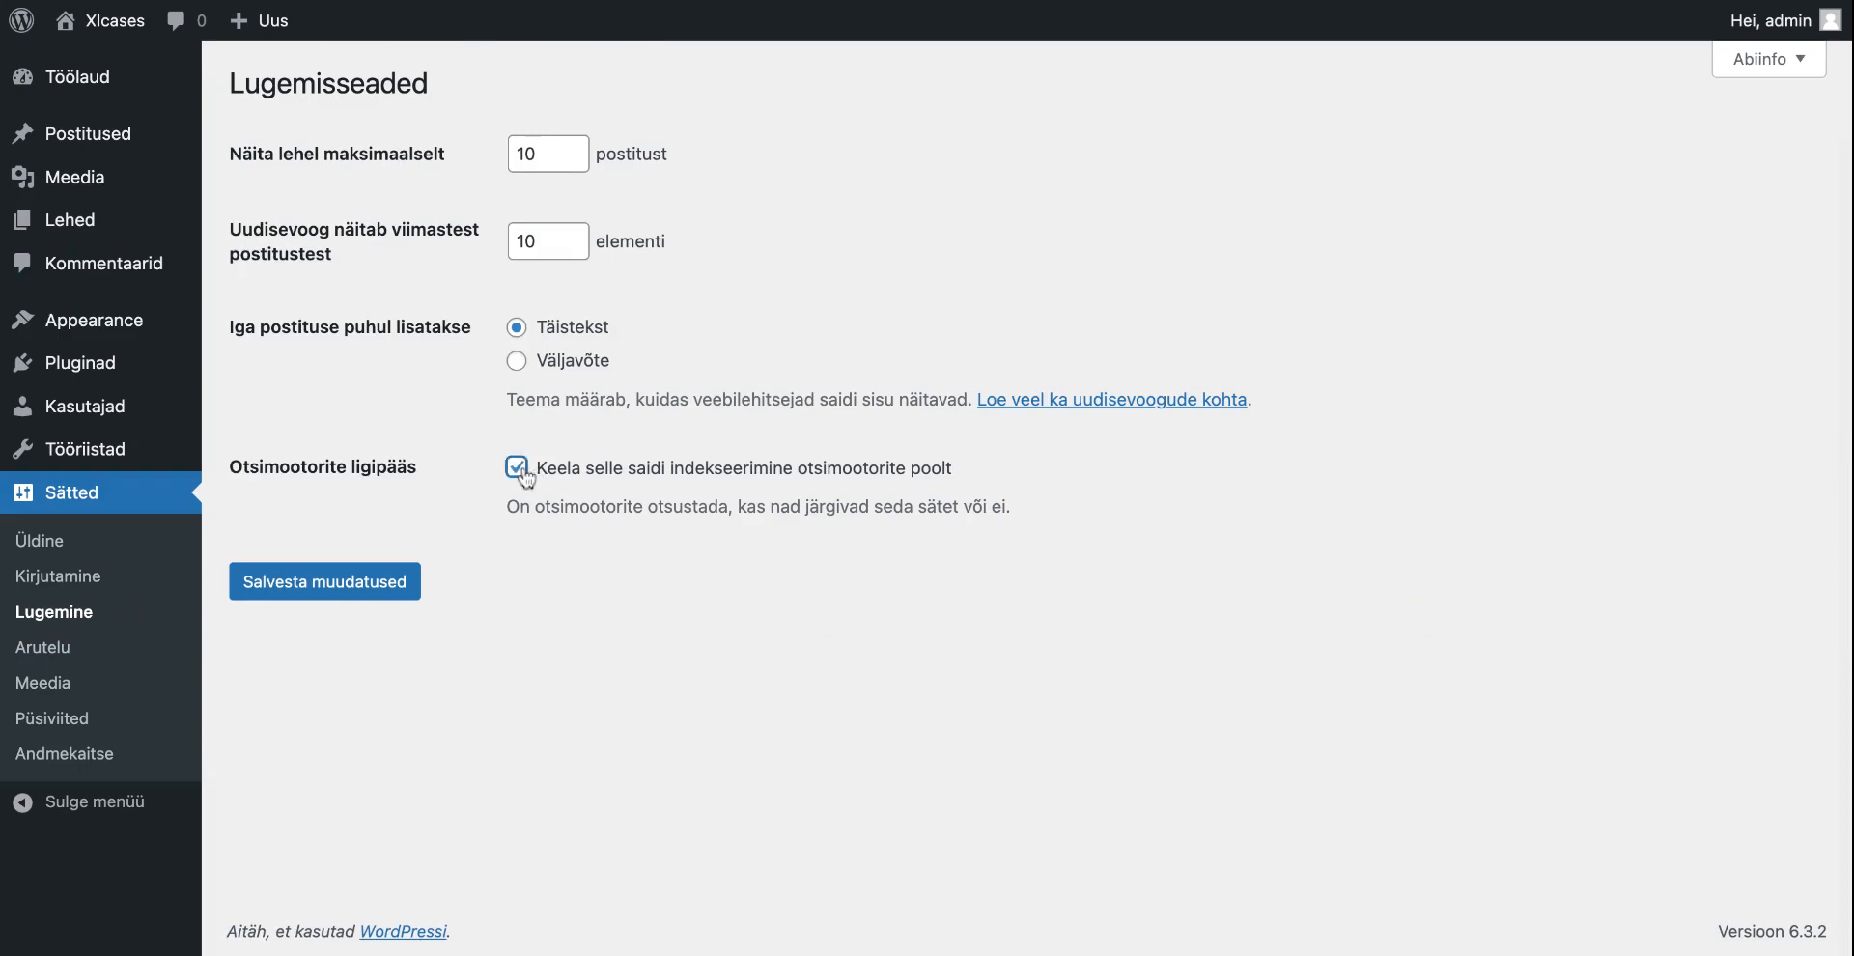
left_click(345, 588)
Turn off commenting on new posts in the discussion settings
left_click(56, 653)
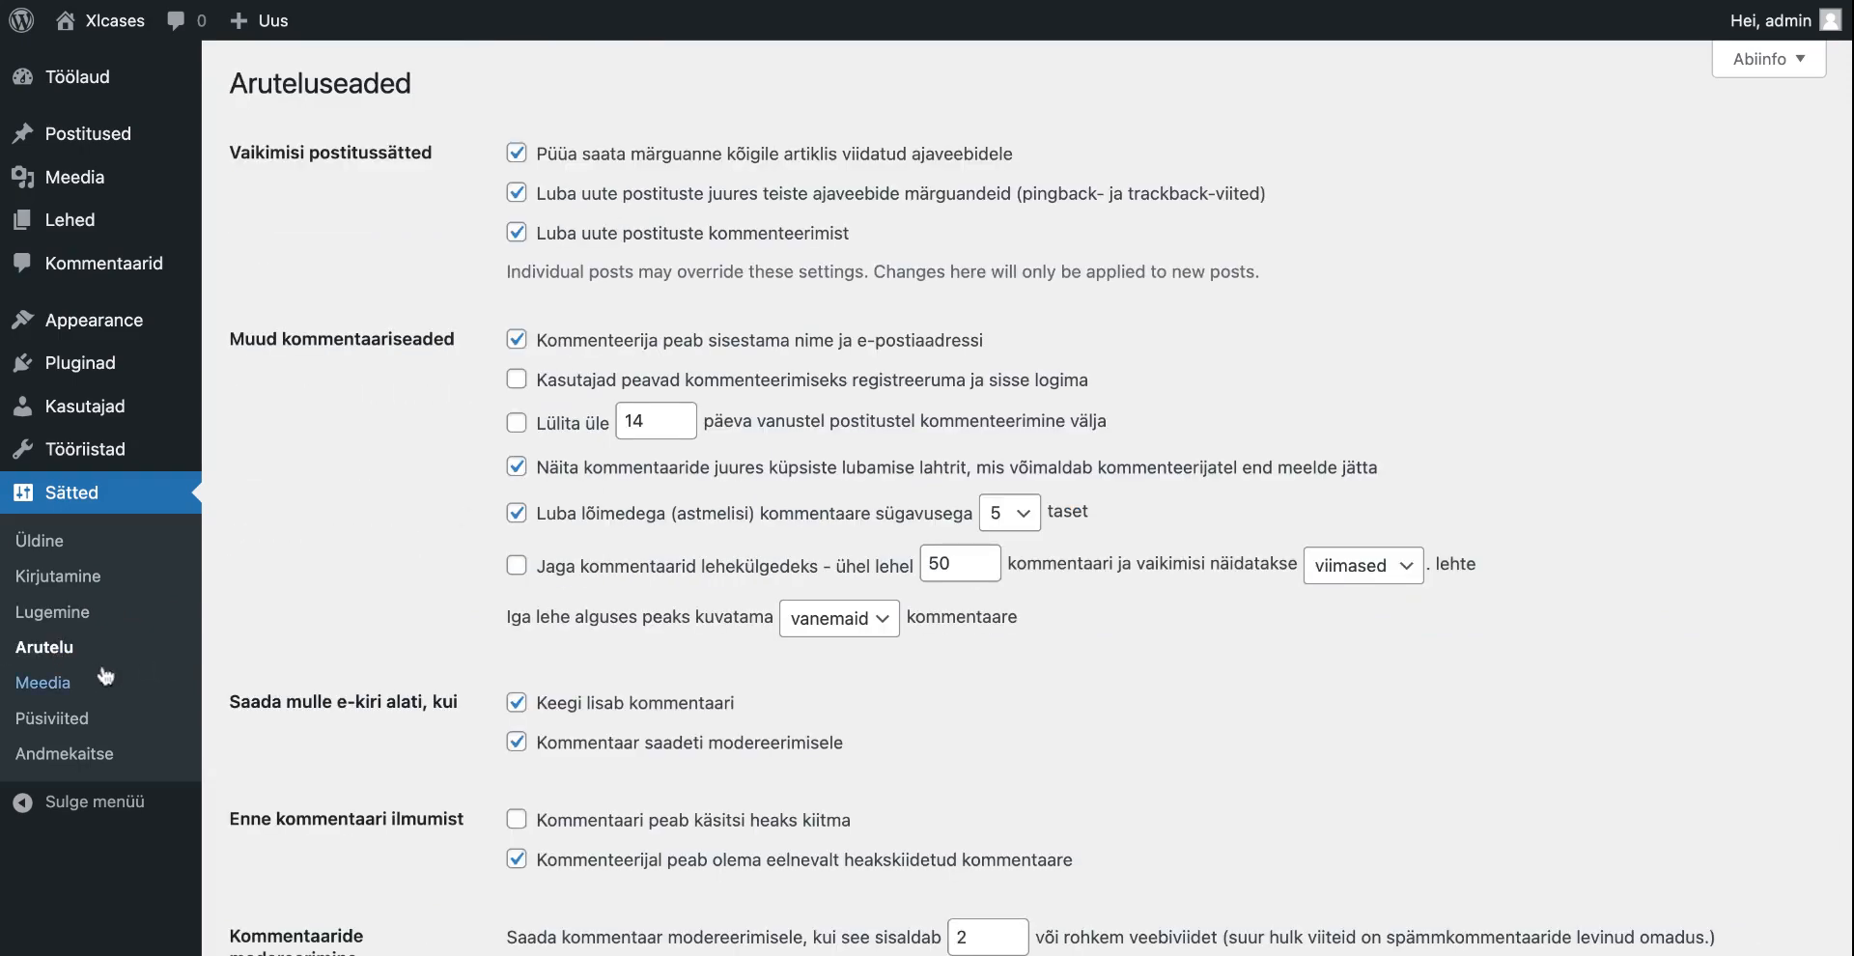
left_click(518, 233)
Look over the permalink structure settings, and create a new privacy policy page from the privacy settings
left_click(66, 718)
scroll(478, 533, "down", 4)
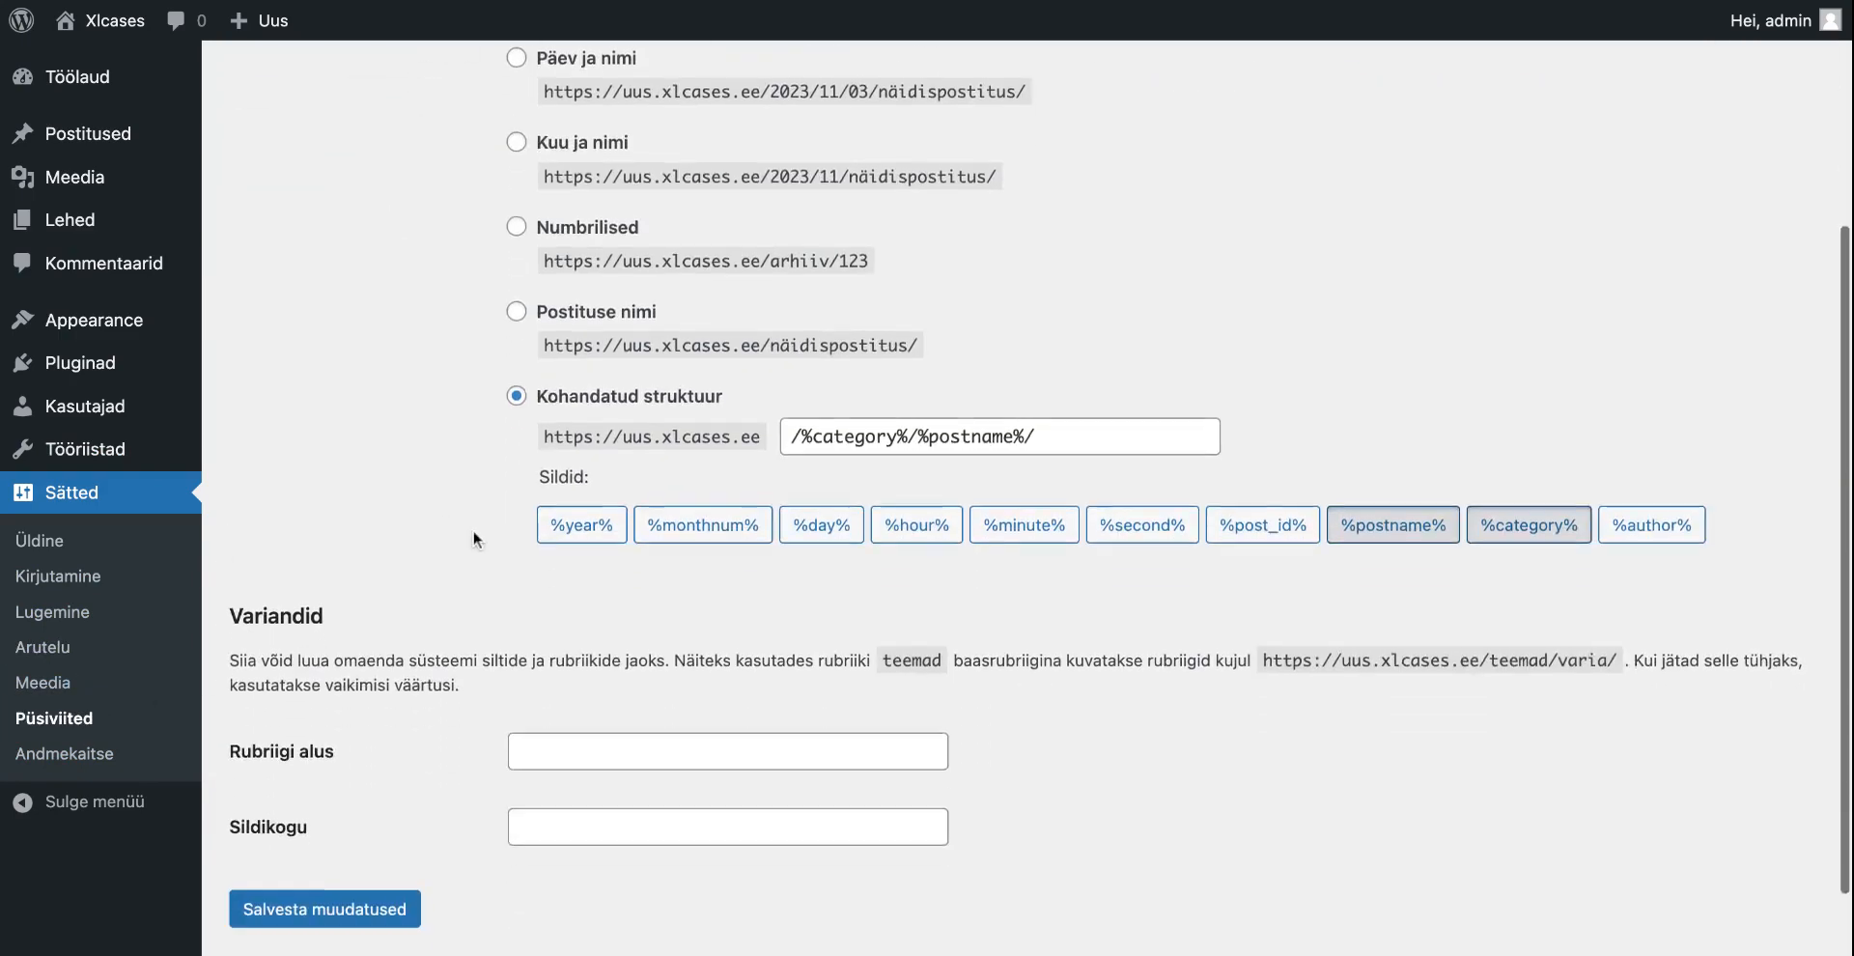
scroll(476, 538, "down", 2)
left_click(85, 763)
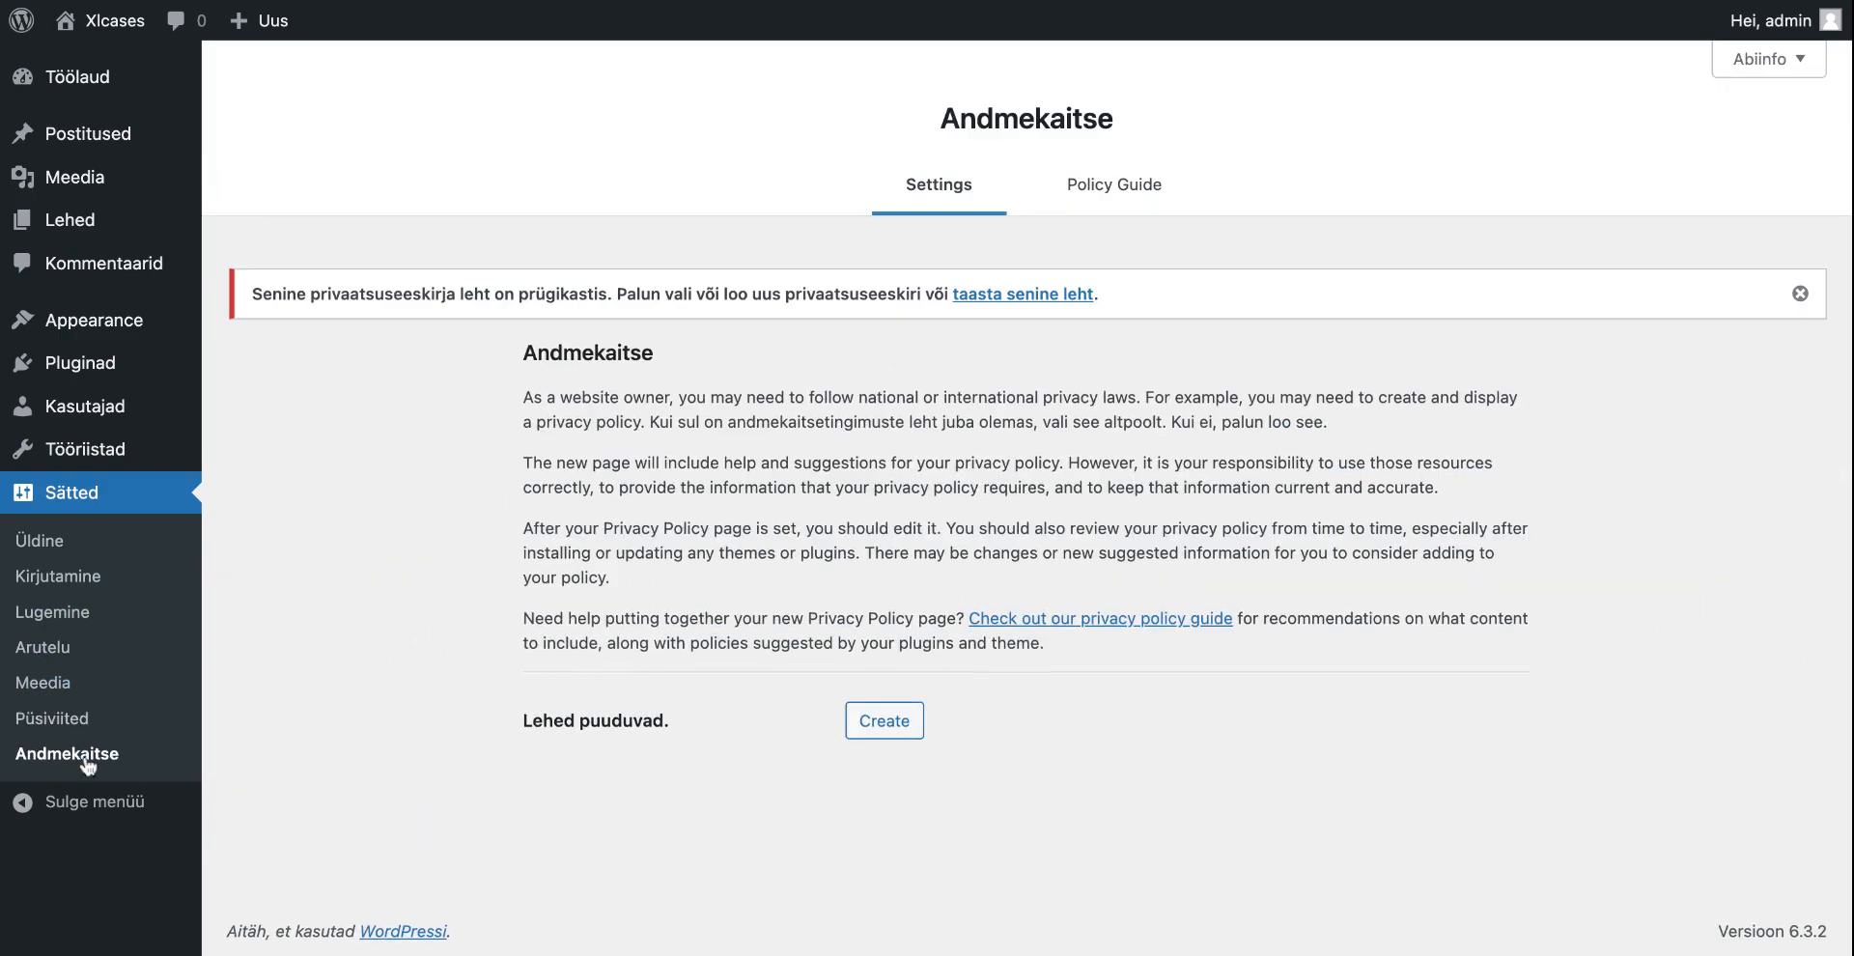
left_click(884, 722)
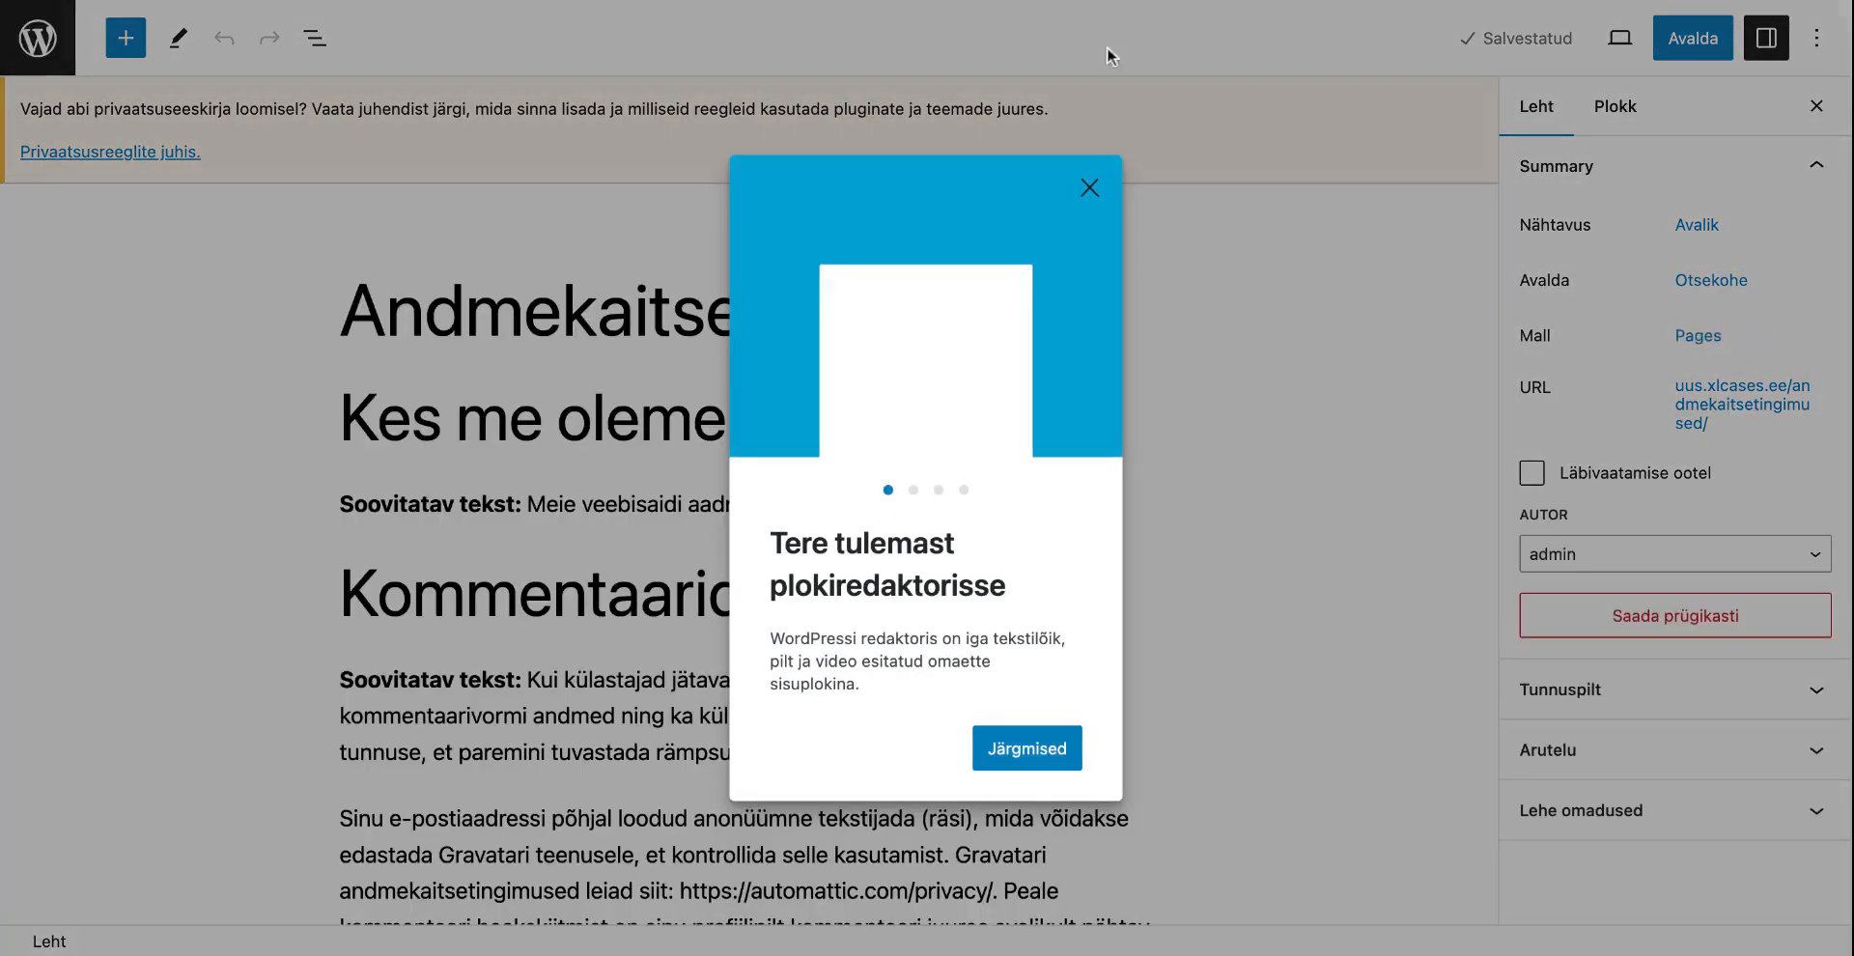
Dismiss the block editor's welcome guide and publish the Andmekaitsetingimused page
left_click(1089, 189)
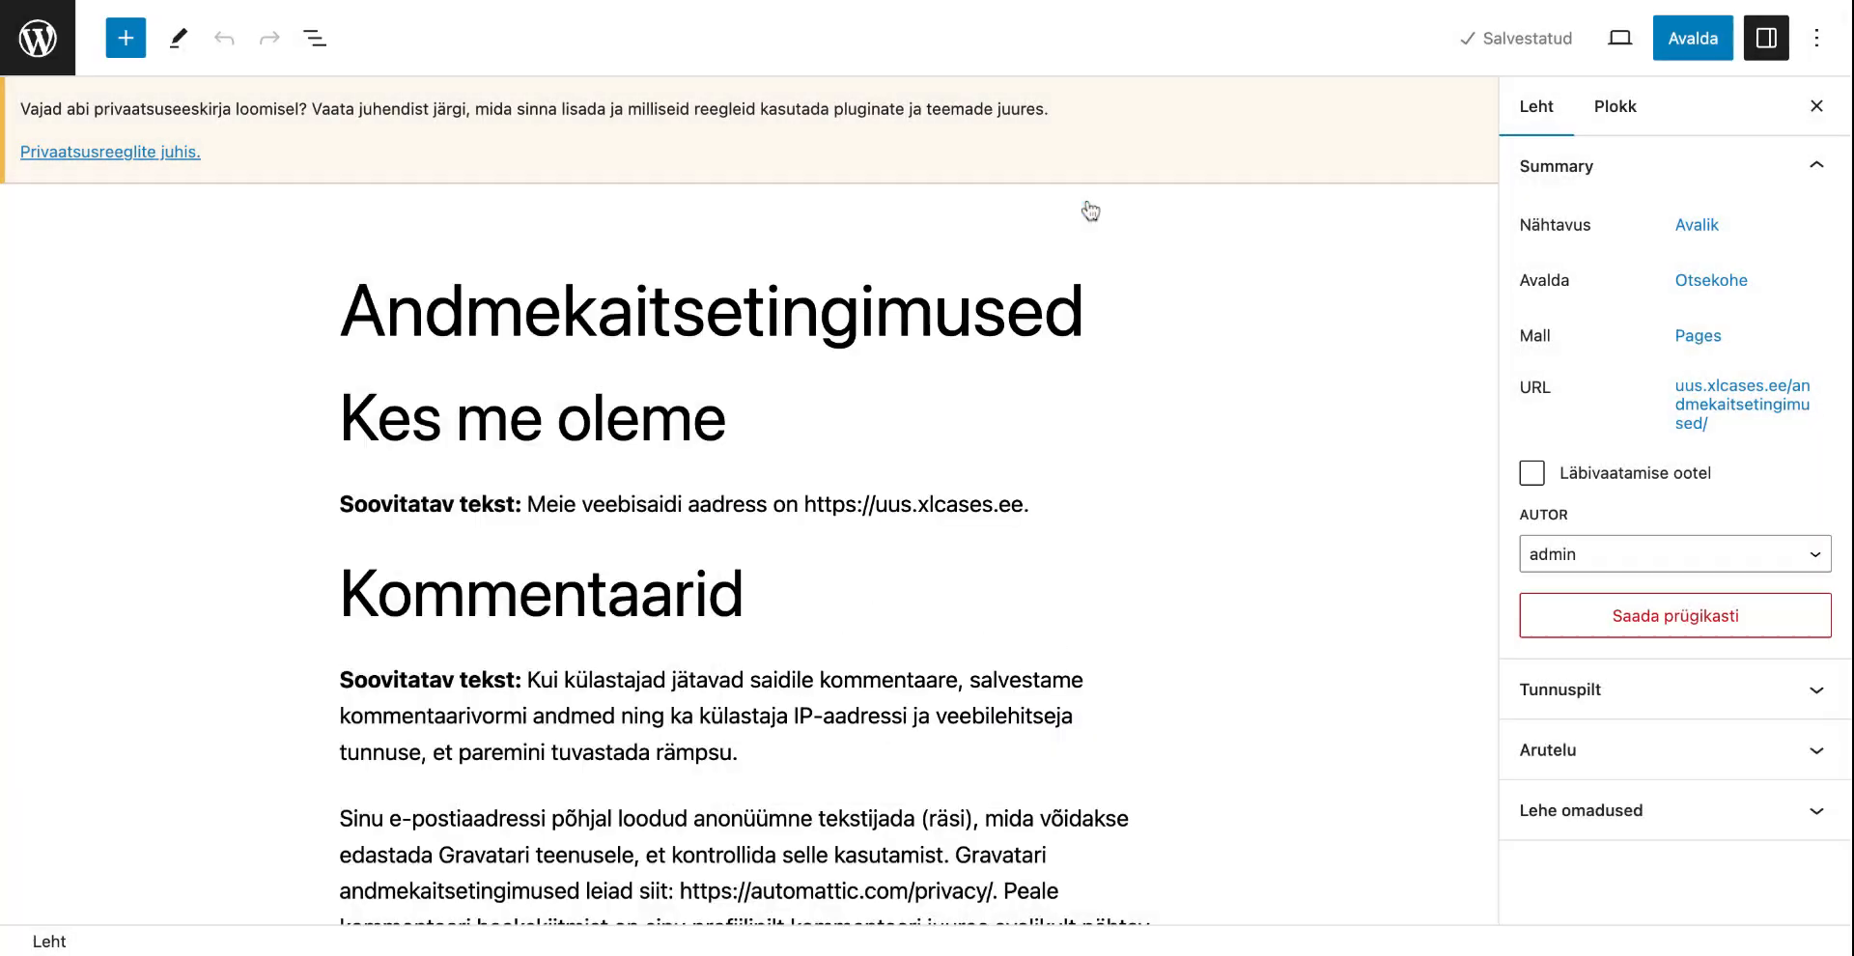
left_click(1817, 106)
left_click(1692, 37)
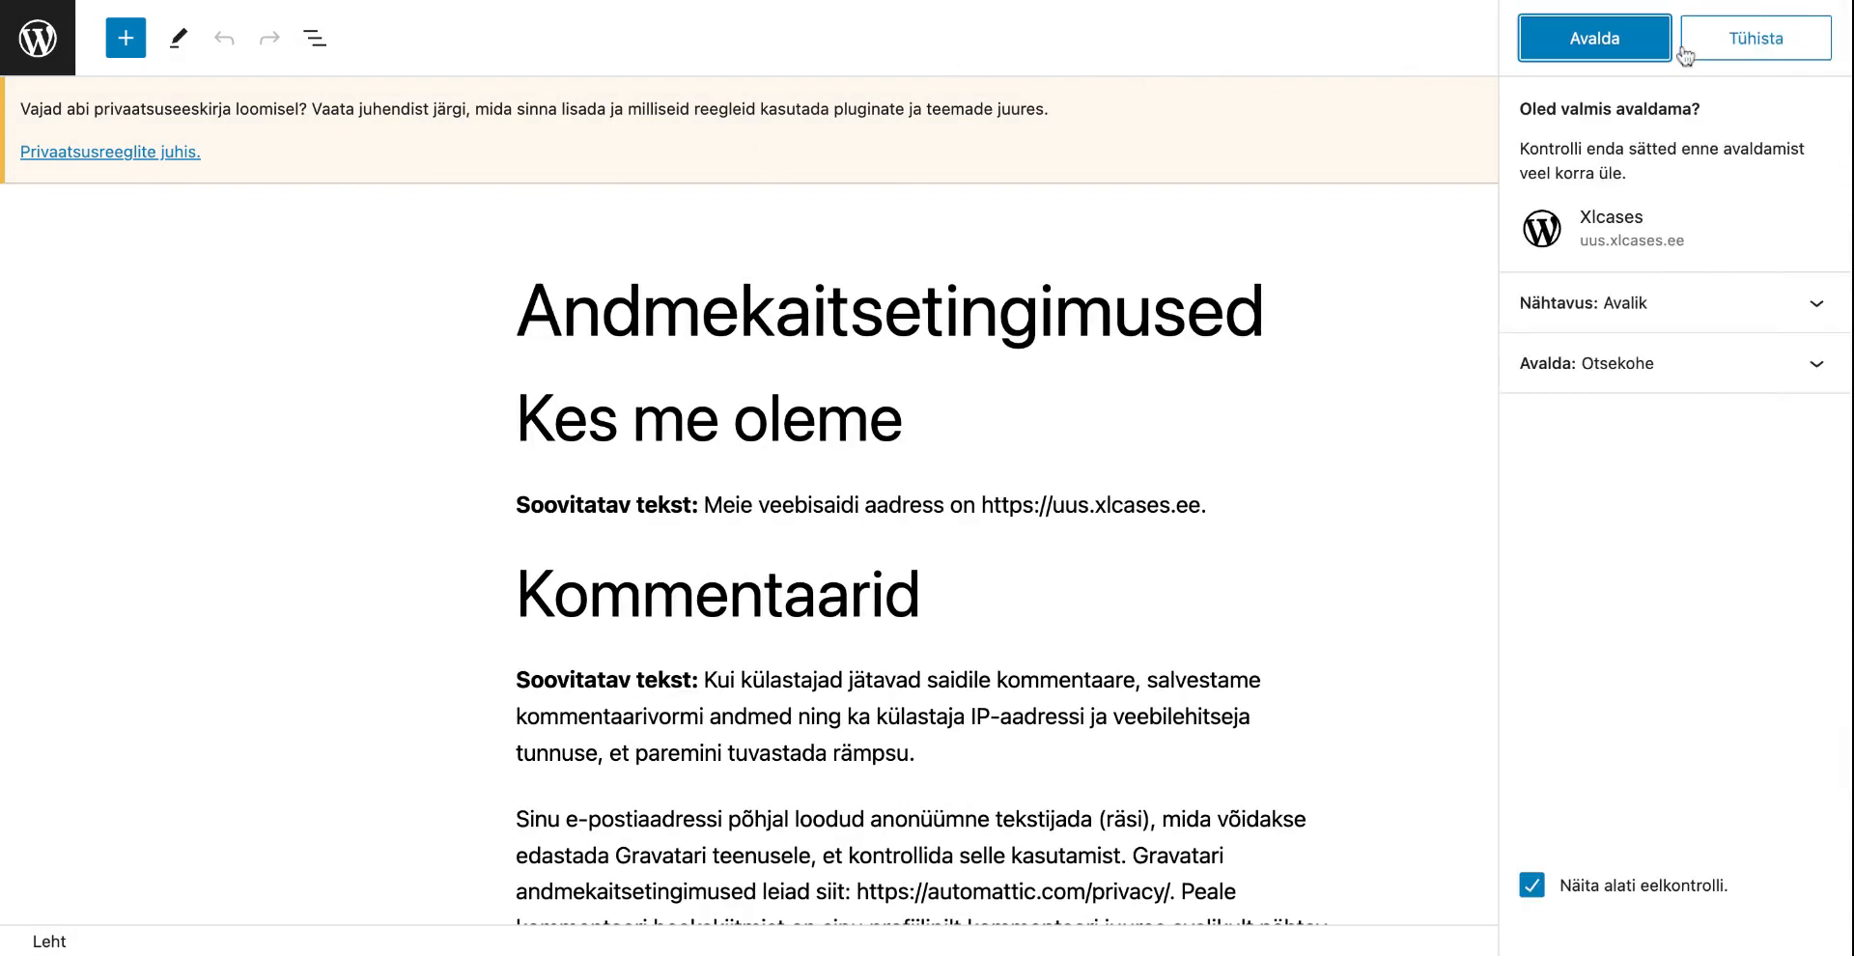
left_click(1593, 39)
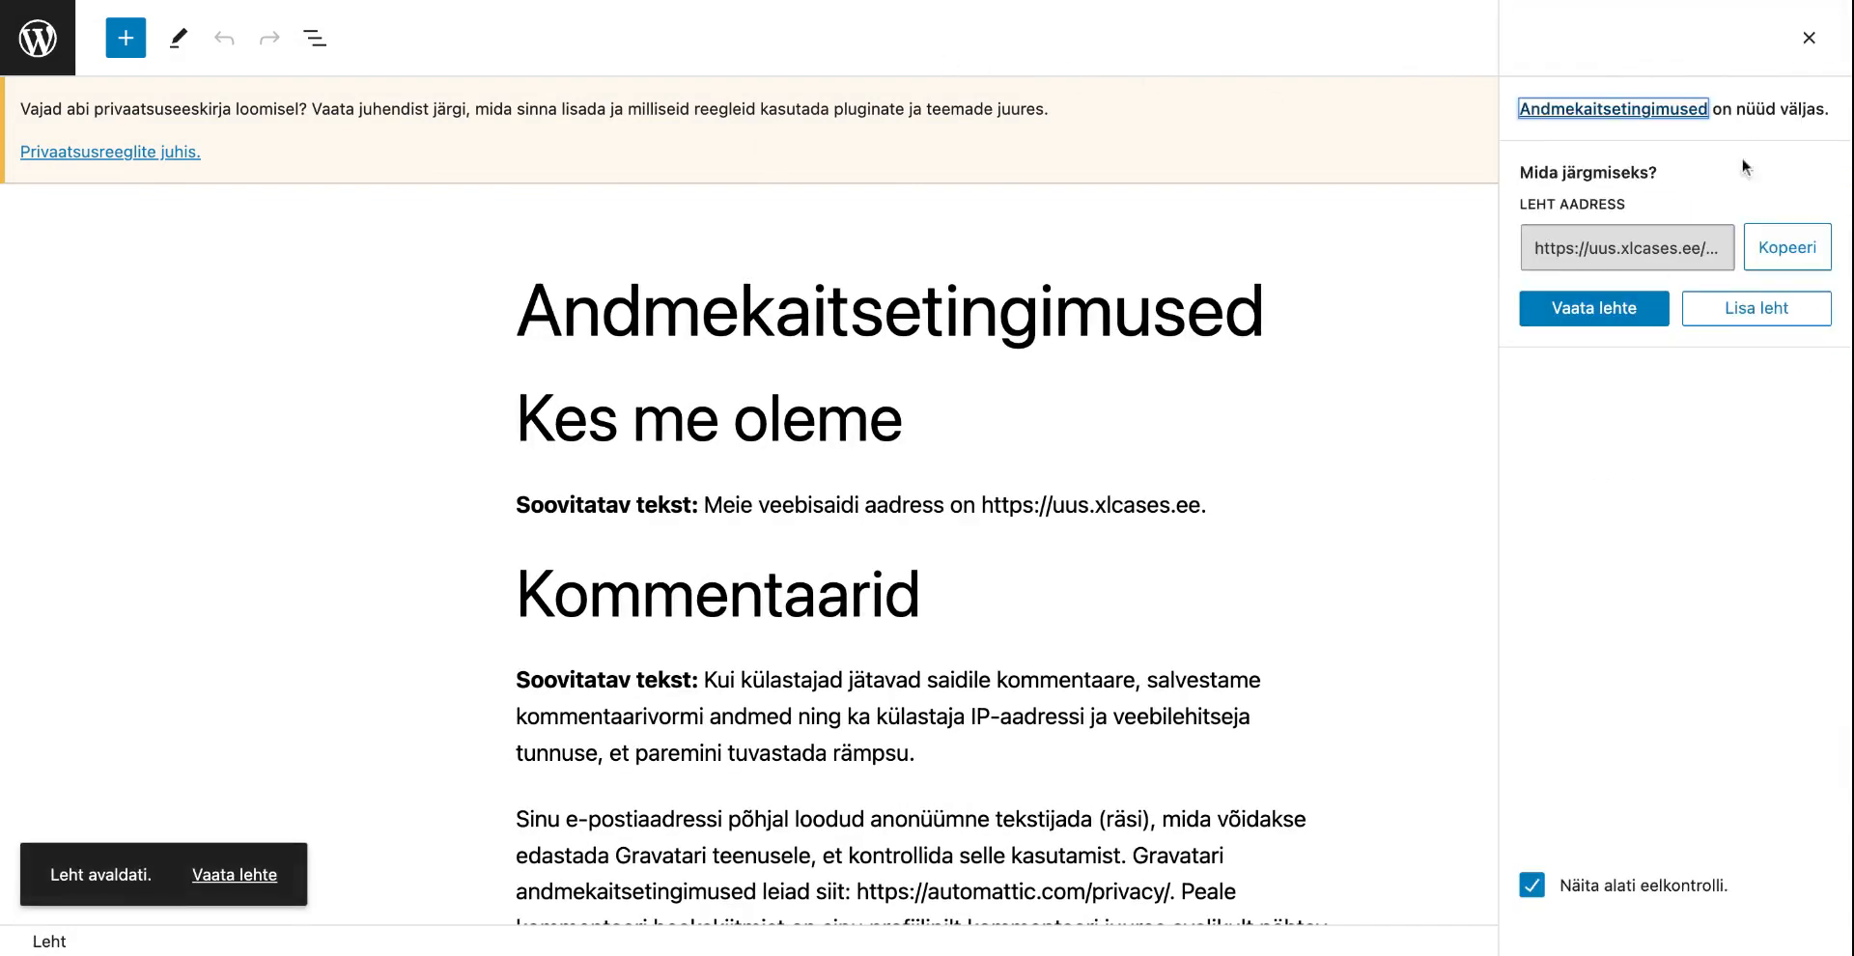
left_click(1809, 38)
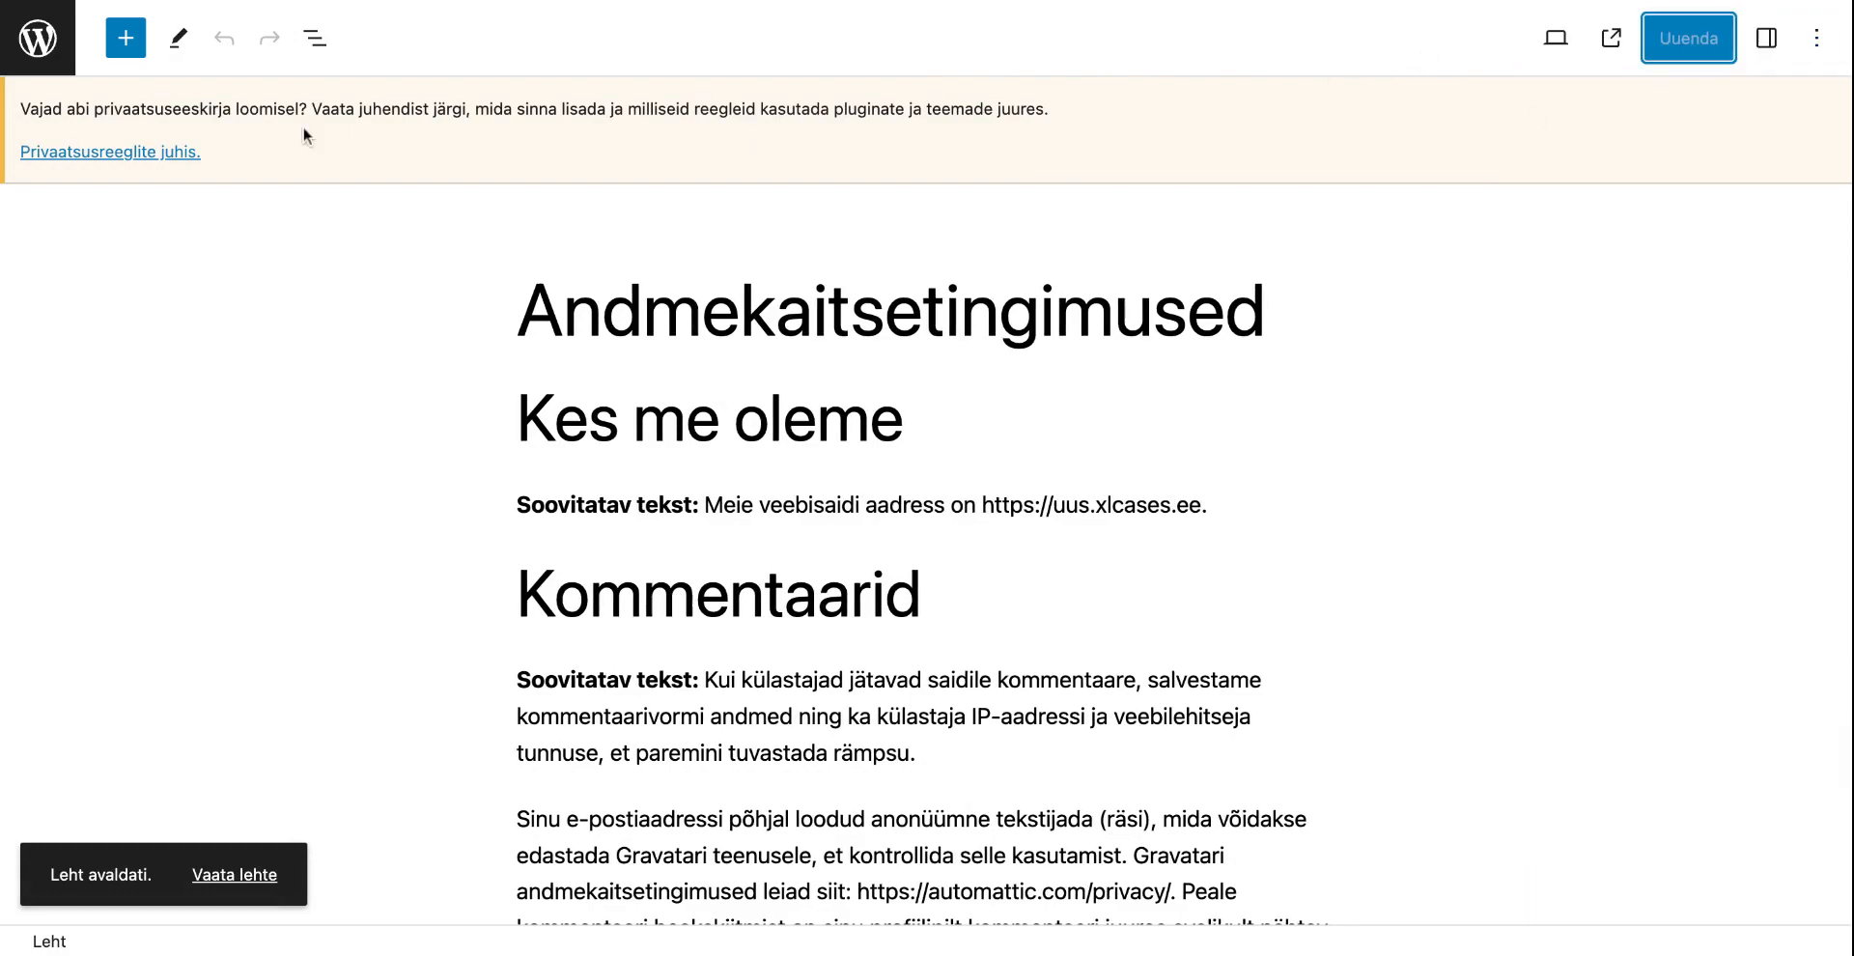
Return to the list of pages and check how the Andmekaitsetingimused page is labelled
left_click(24, 51)
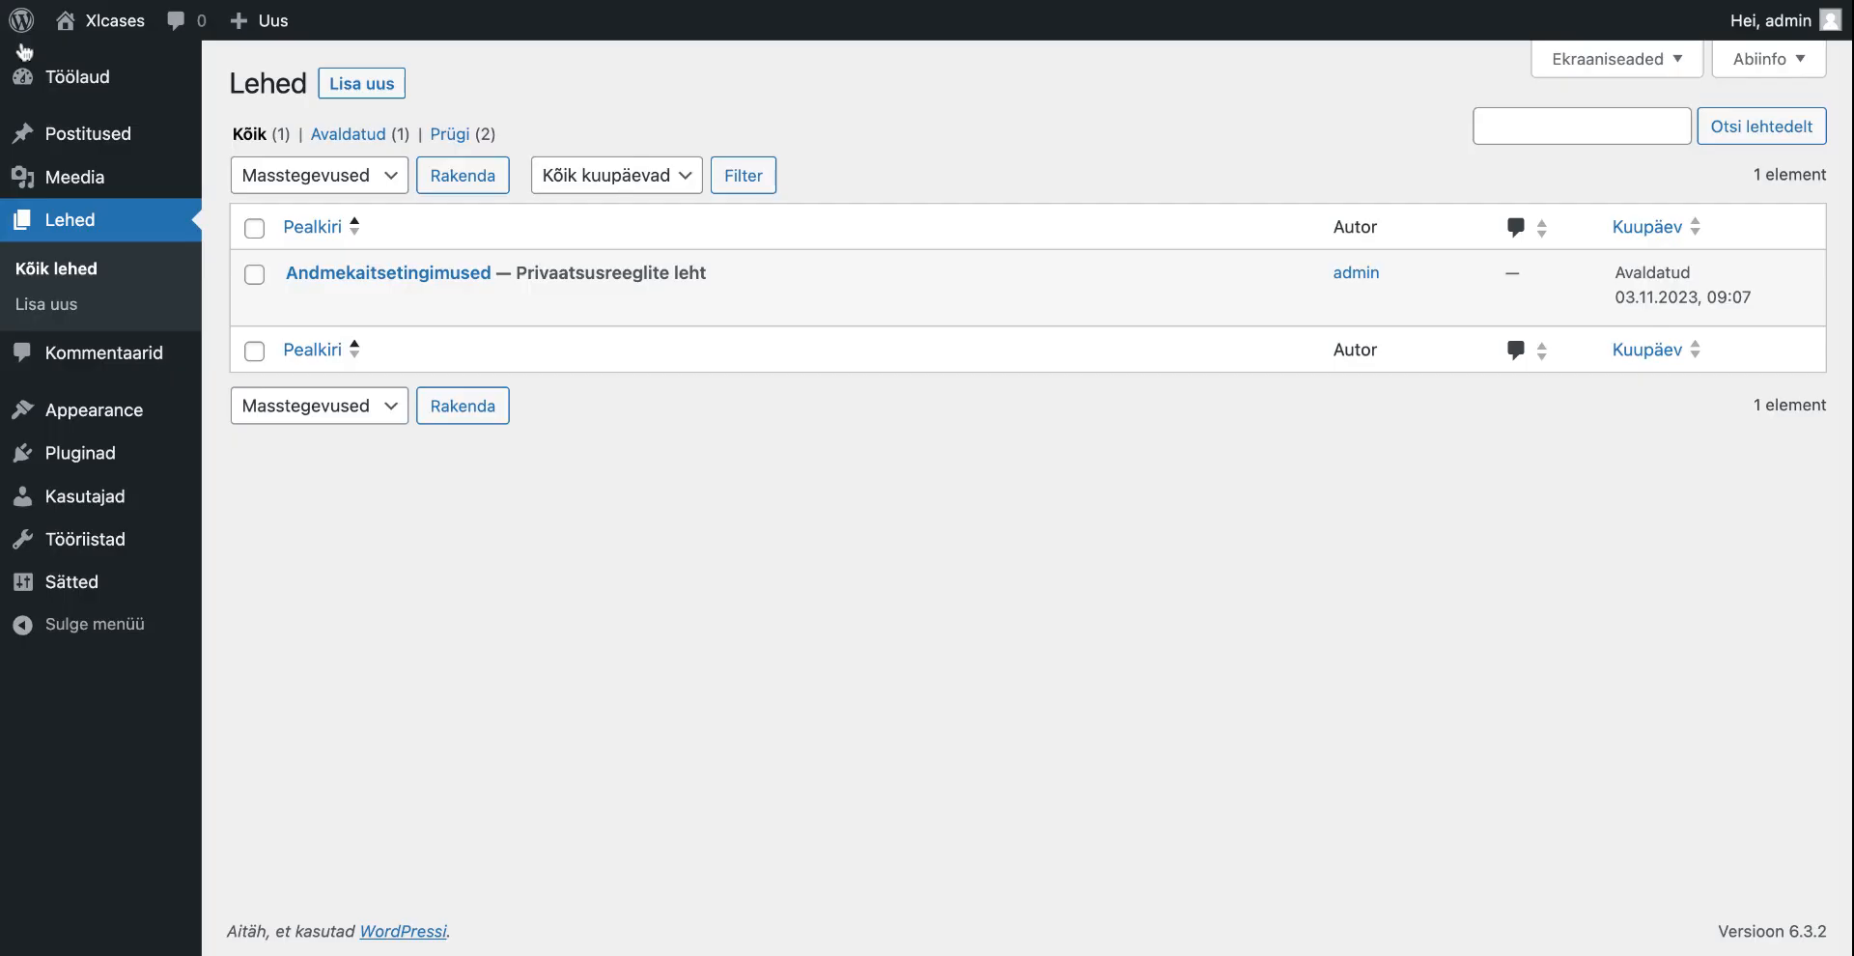
mouse_move(715, 288)
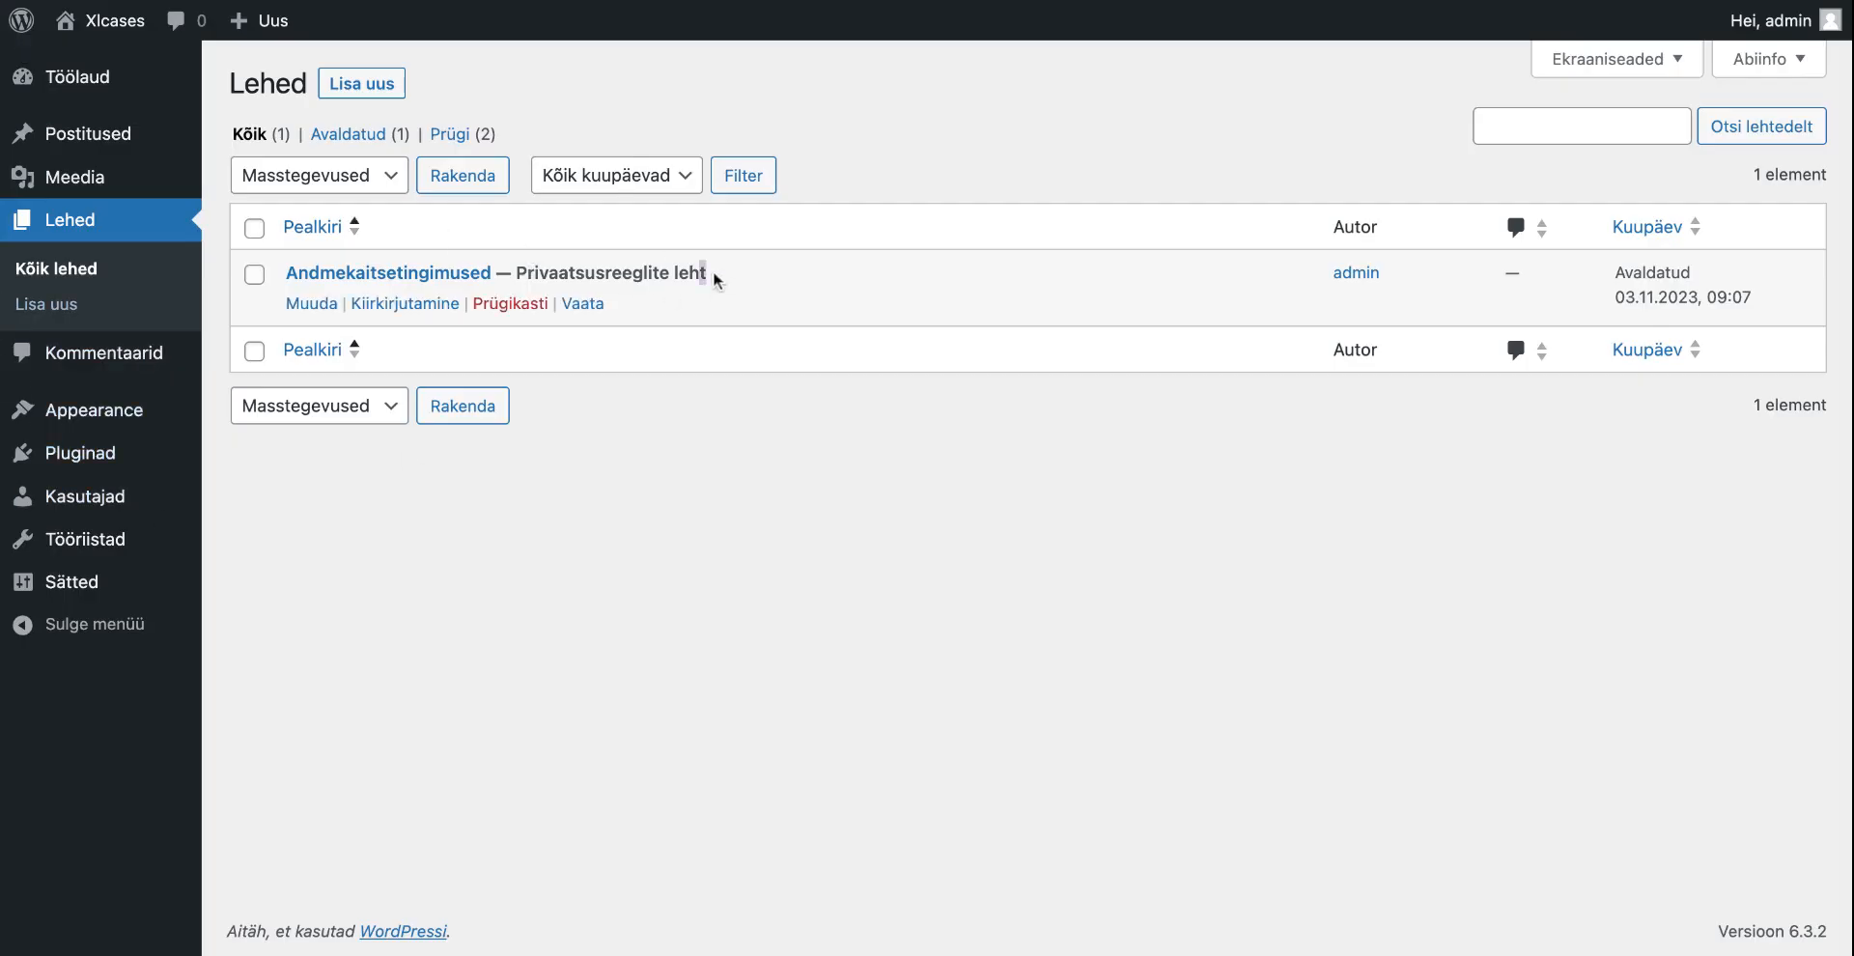
left_click_drag(714, 275, 527, 275)
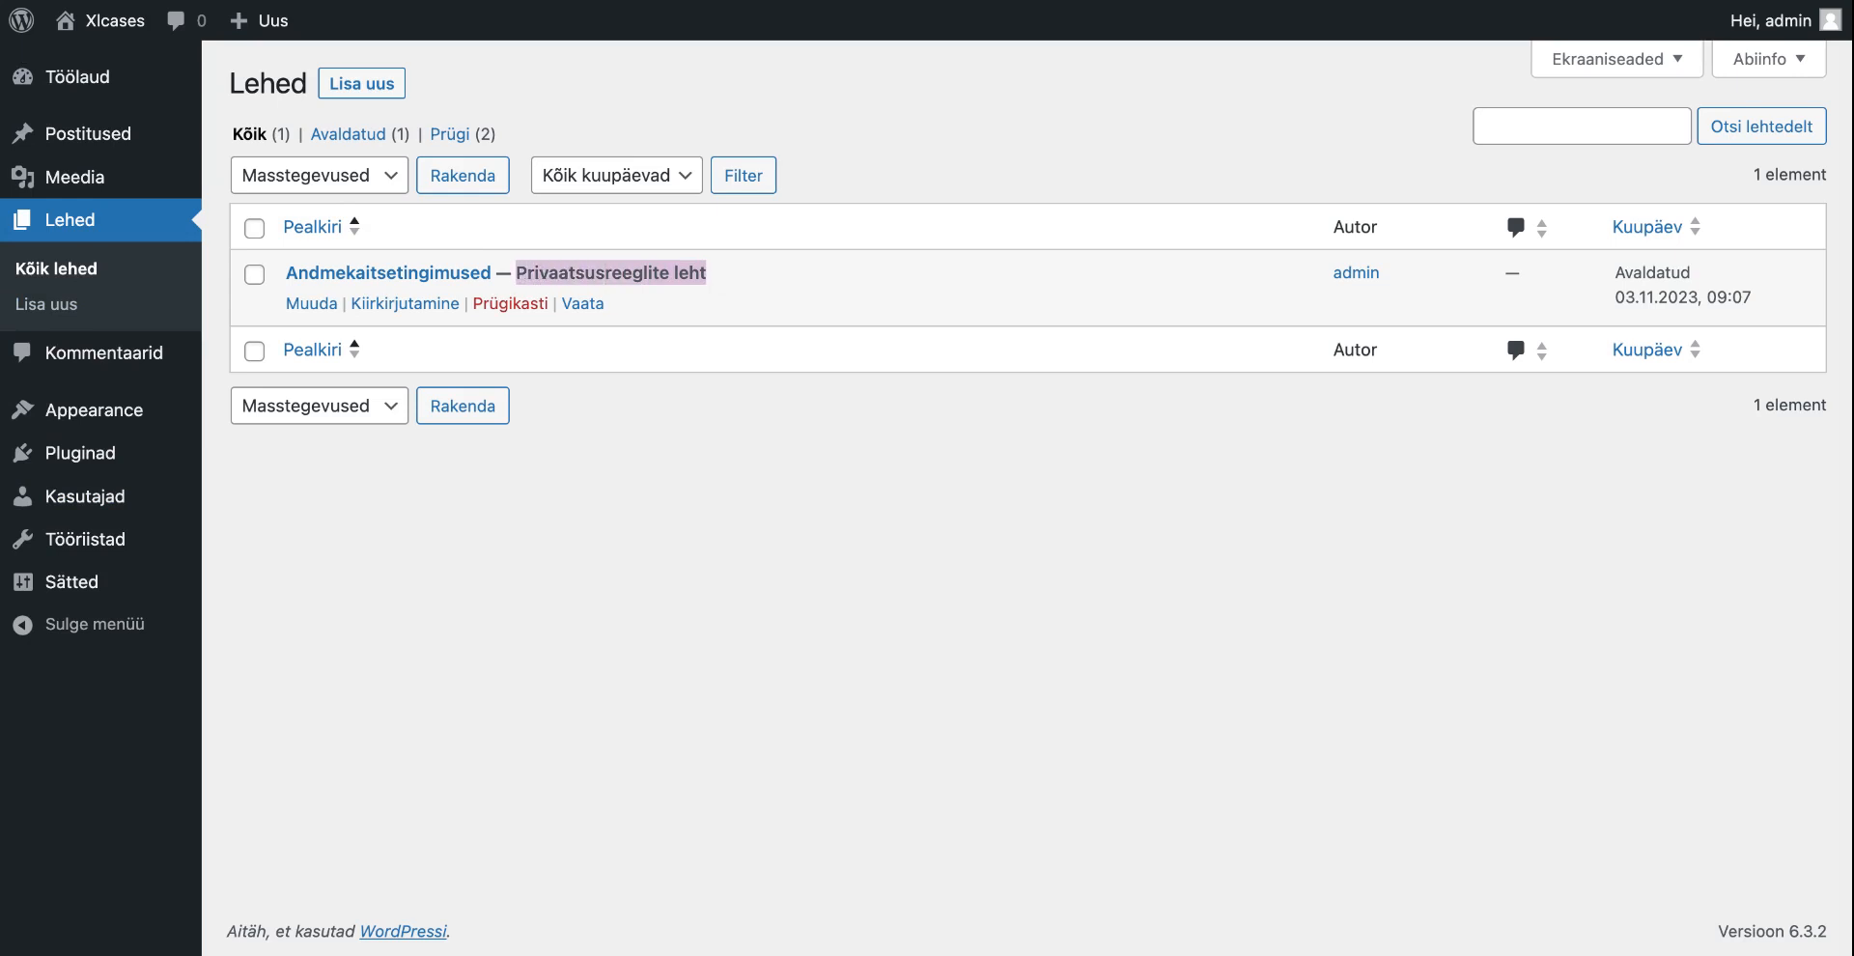
left_click(540, 621)
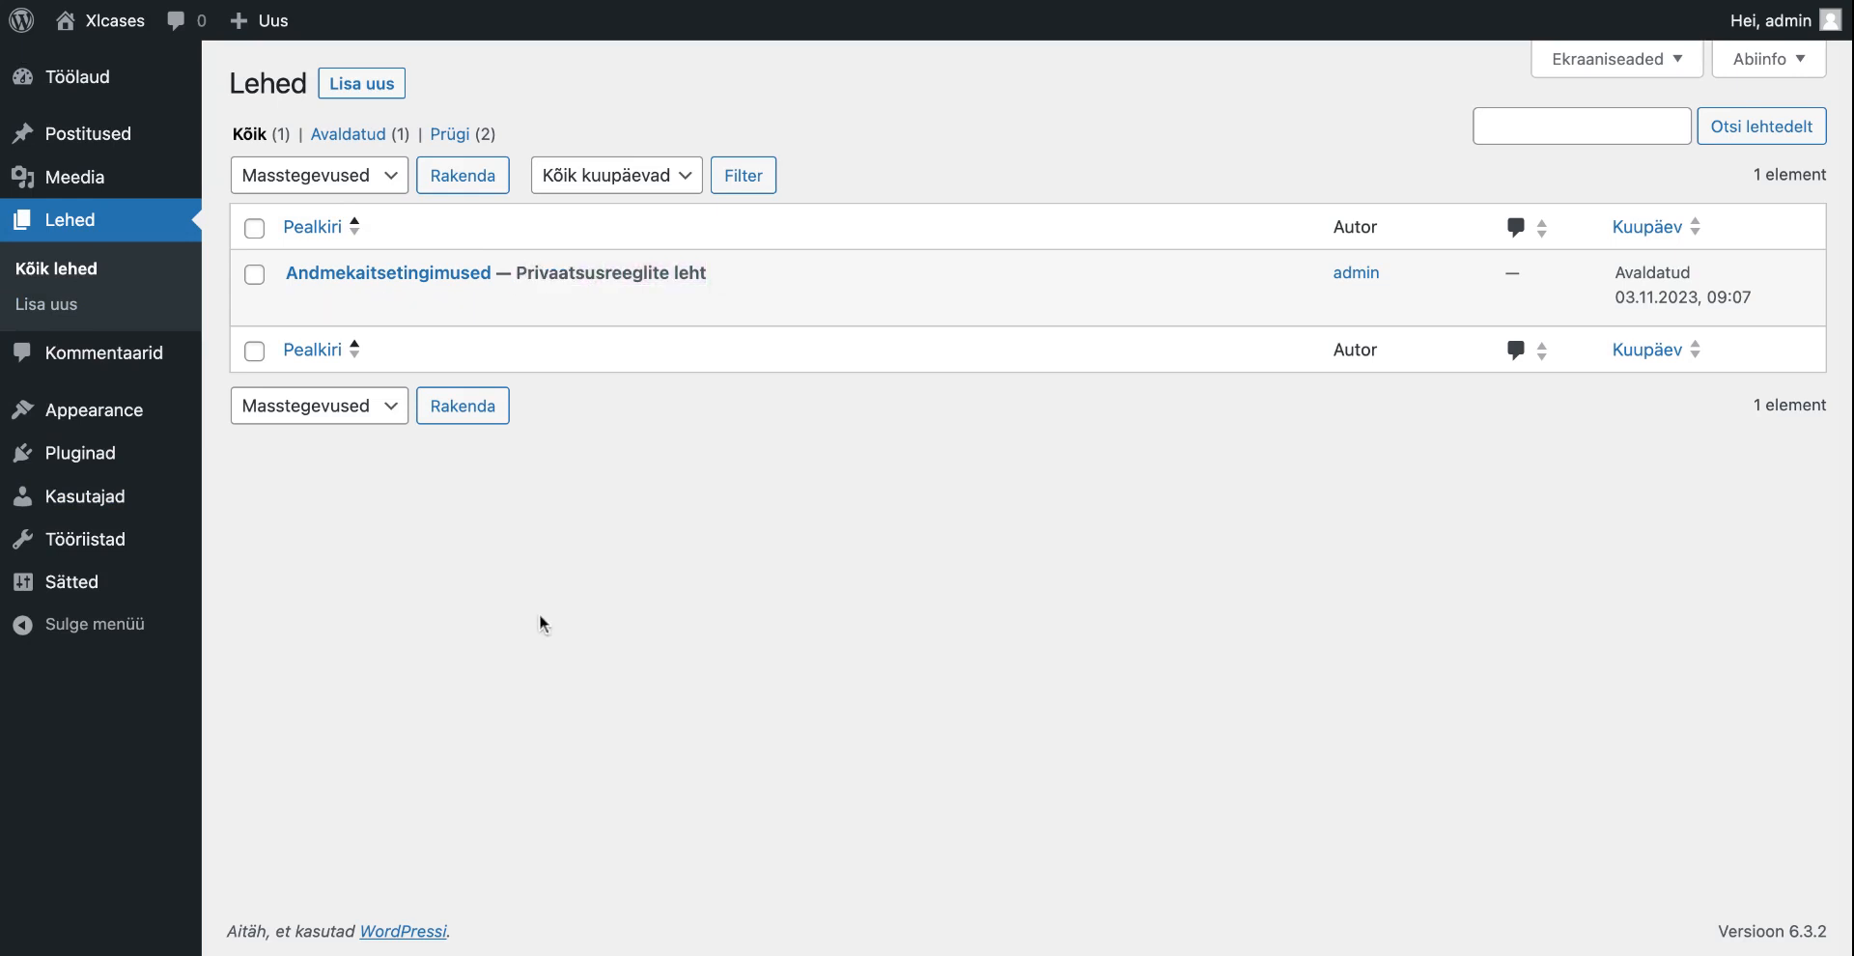
scroll(107, 496, "up", 1)
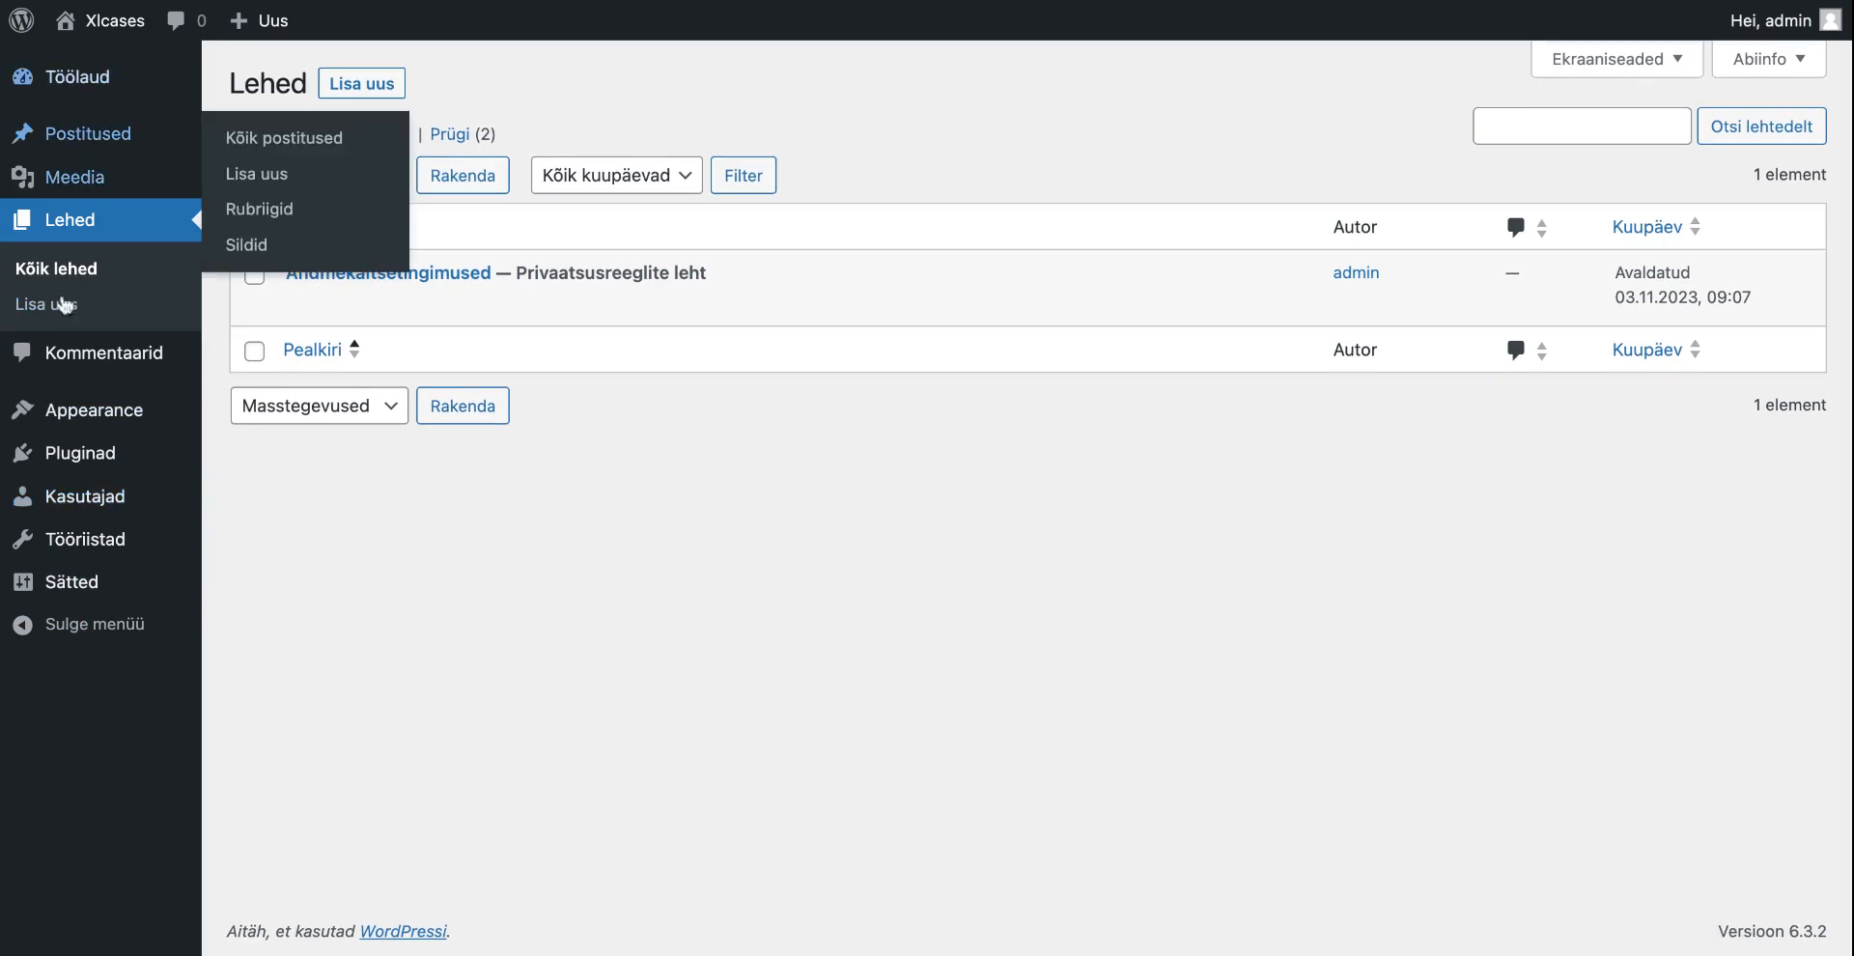
Search the theme directory for "astra", and install and activate the Astra theme
left_click(92, 415)
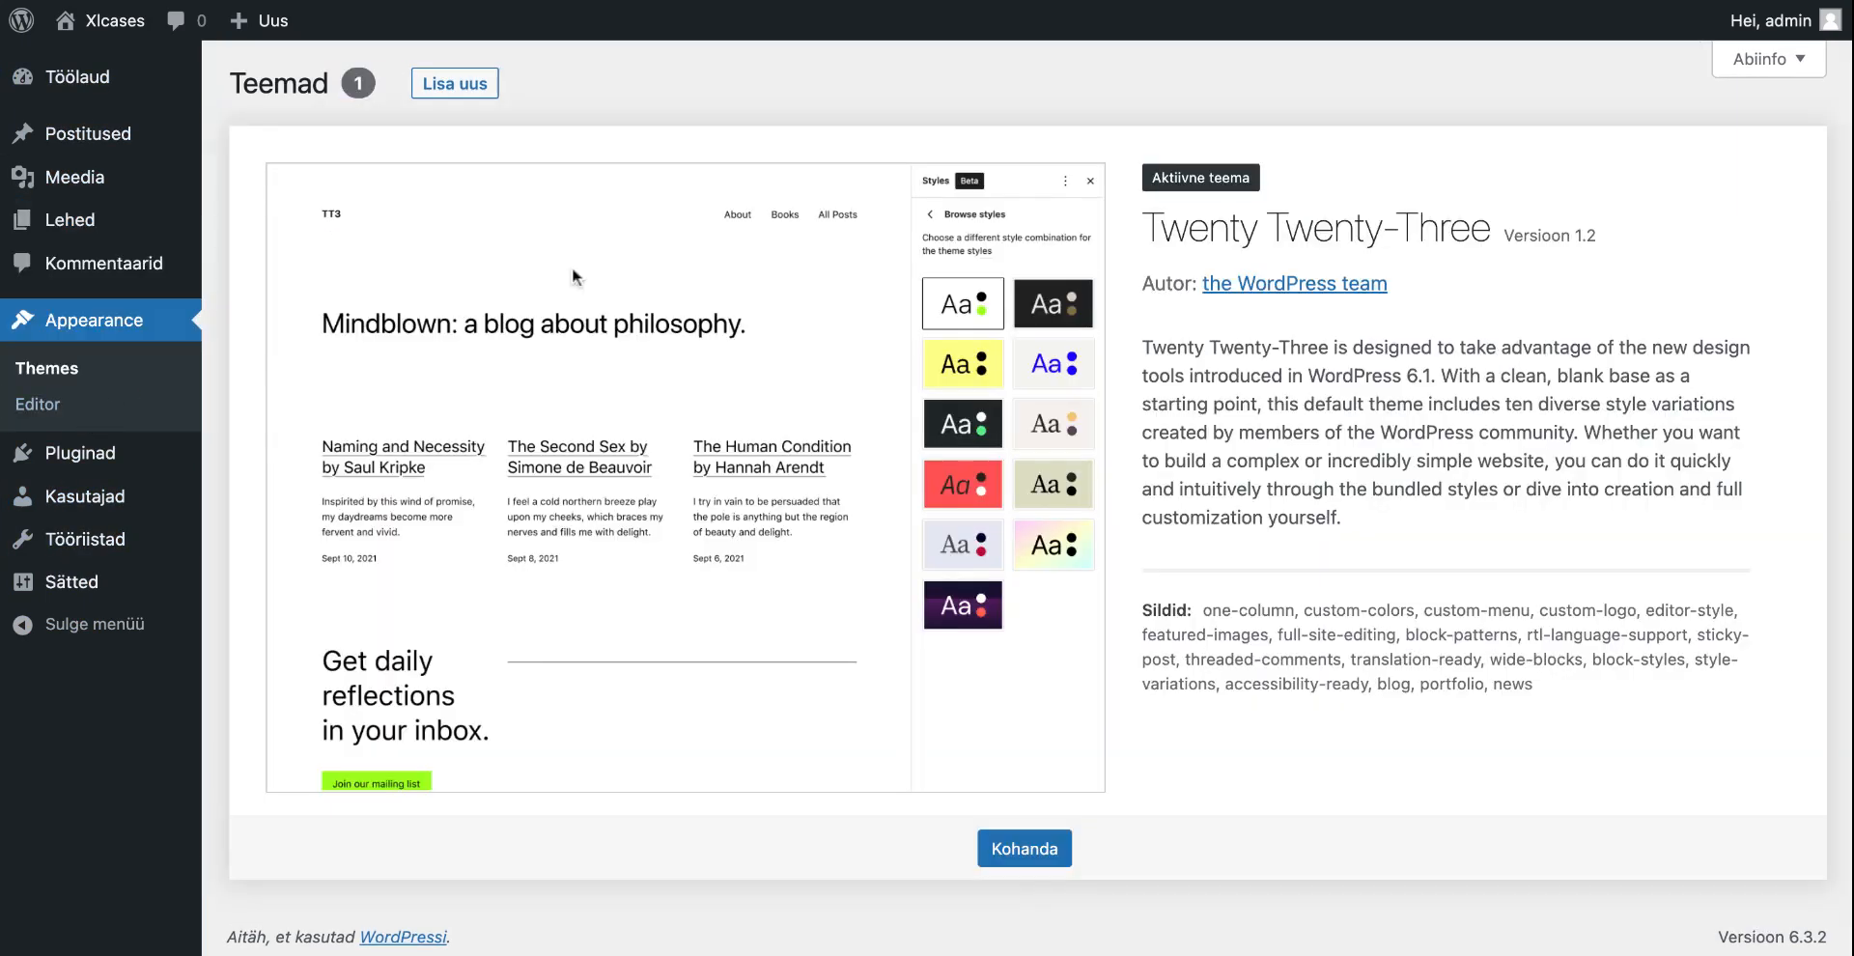
left_click(453, 83)
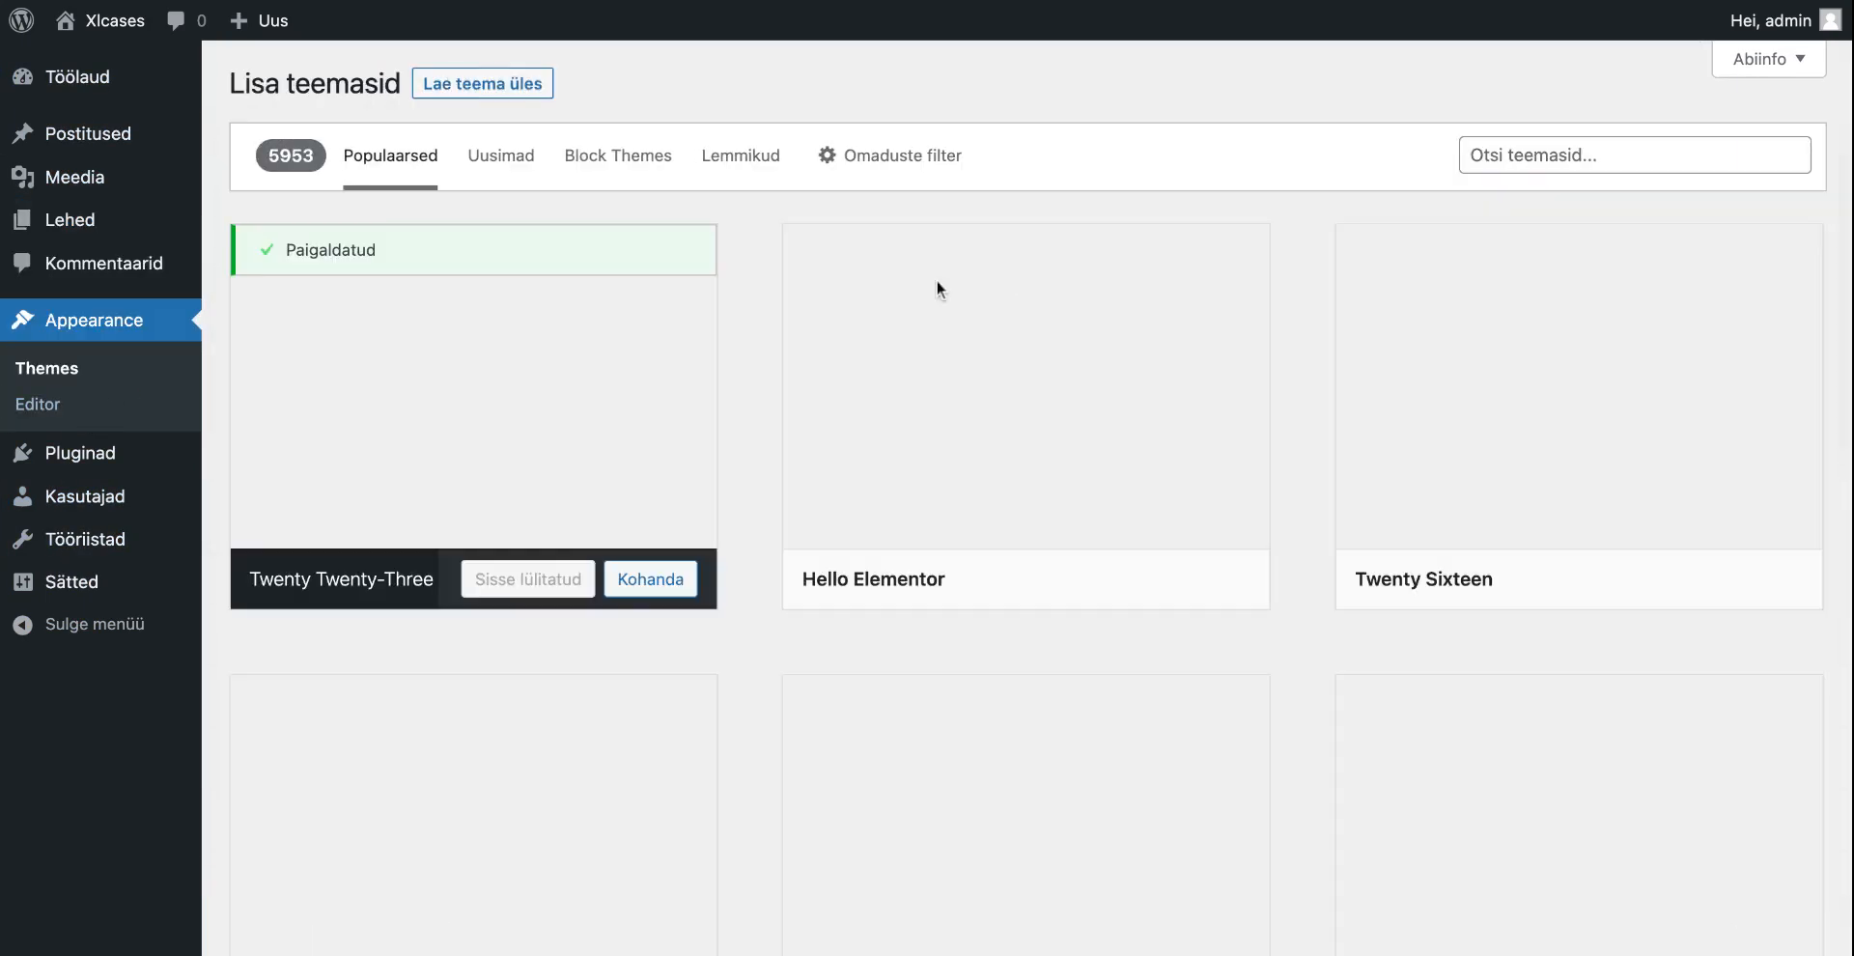
left_click(1562, 157)
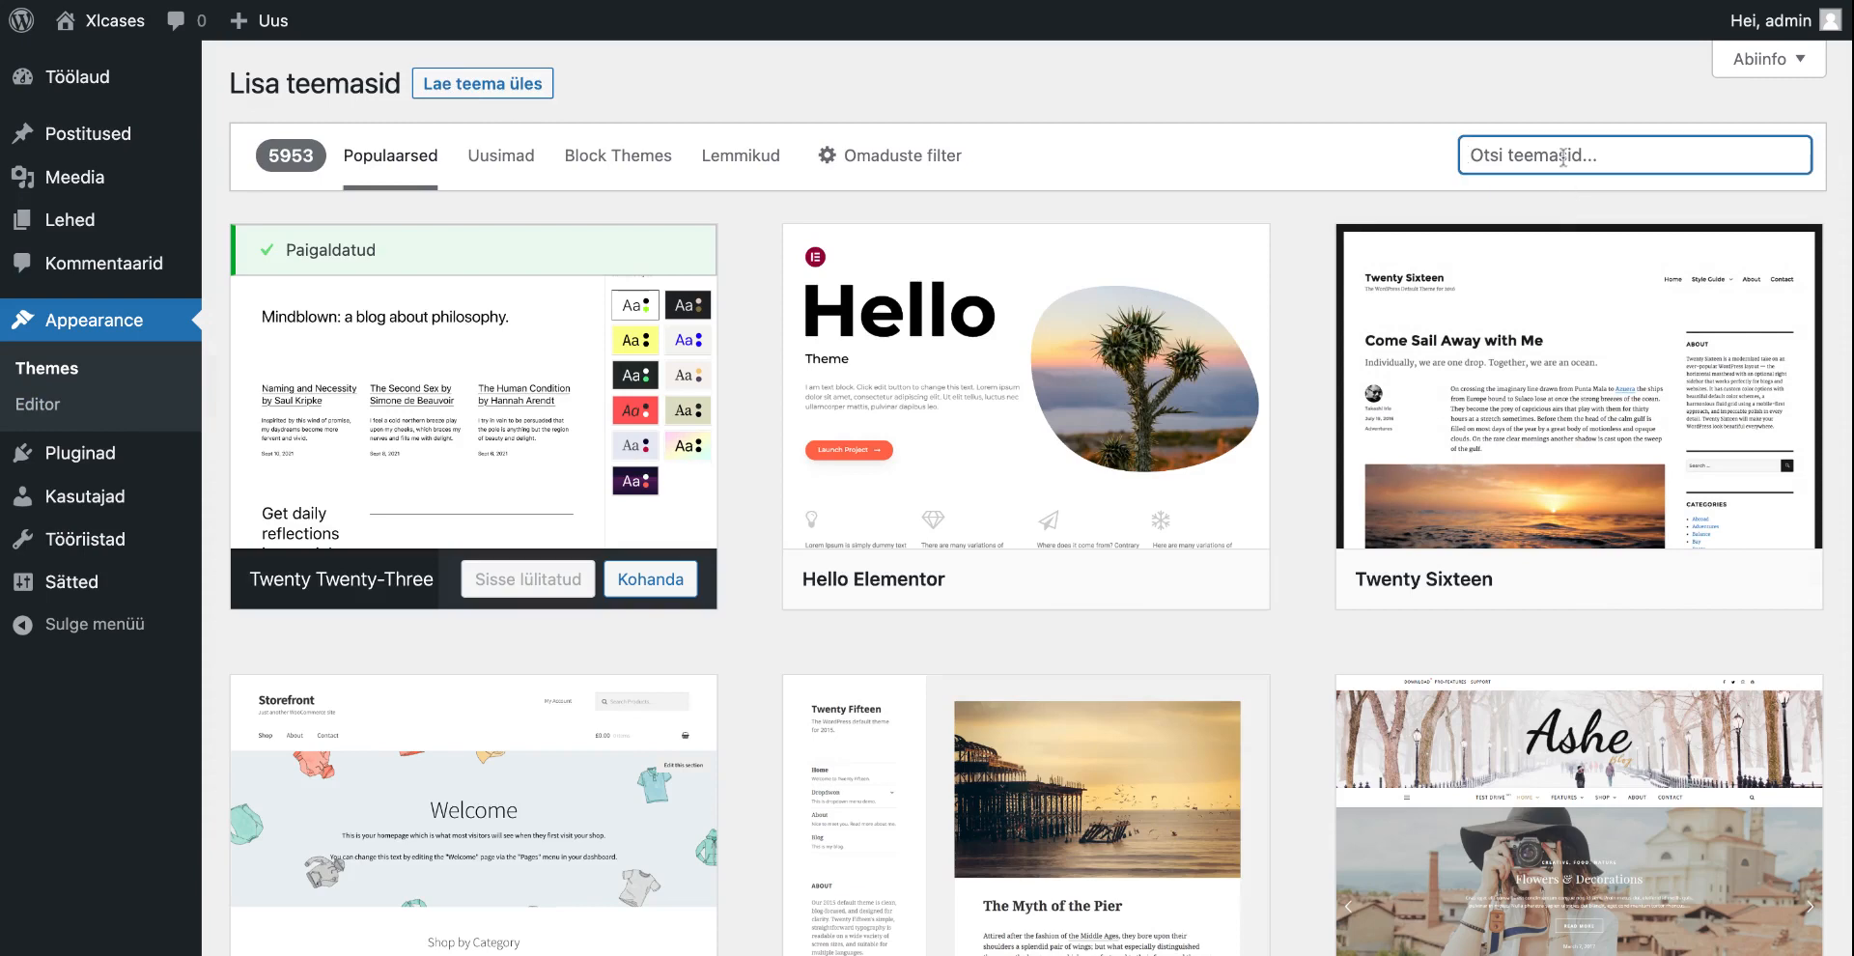
type("astra")
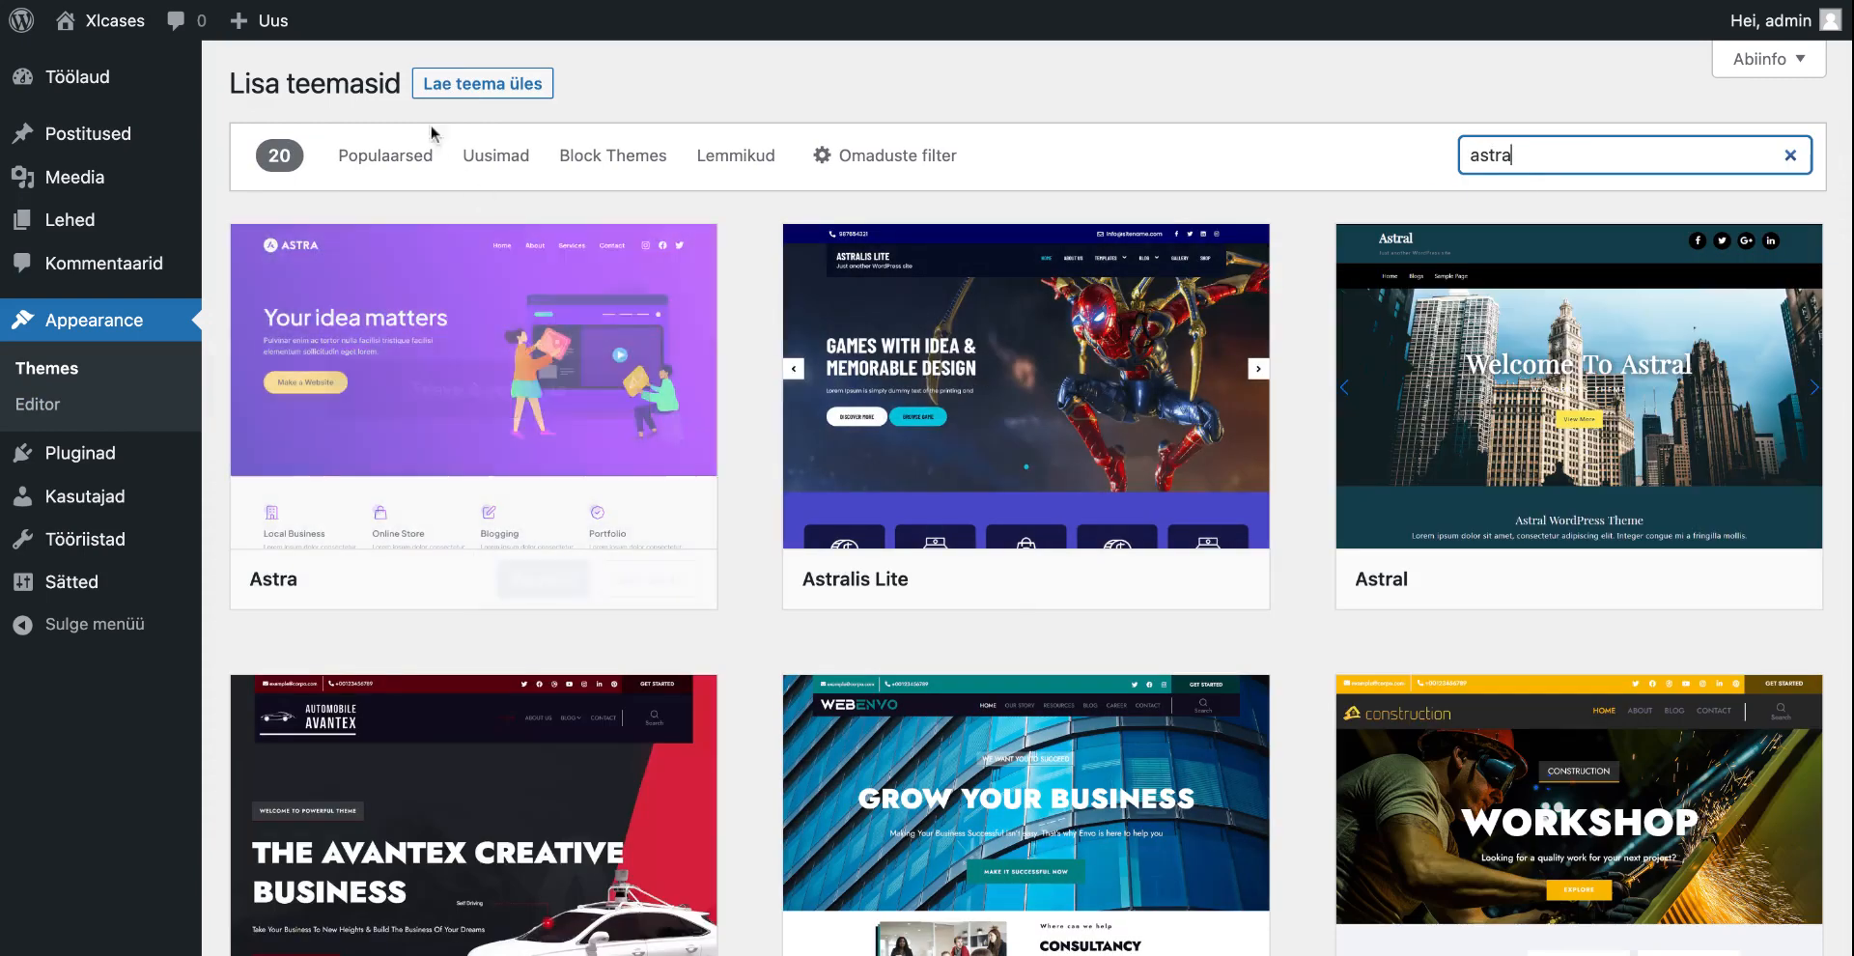
left_click(526, 585)
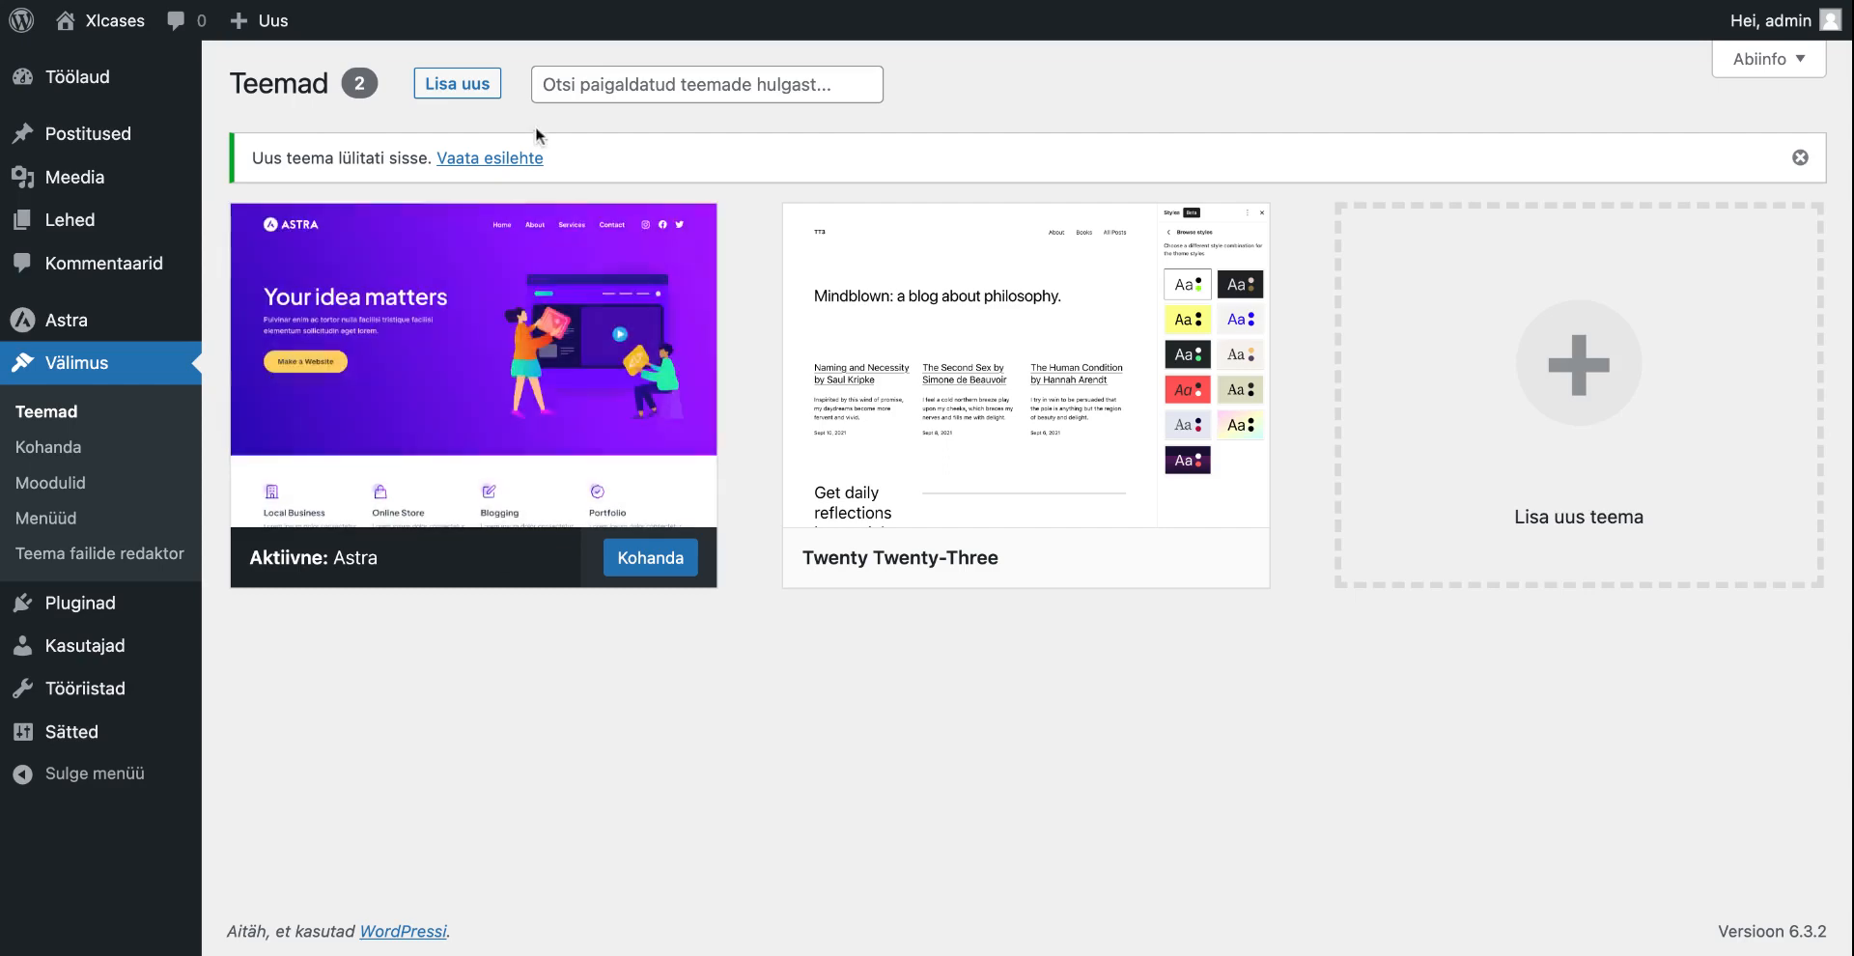
Delete the inactive Twenty Twenty-Three theme, leaving Astra in place
left_click(447, 261)
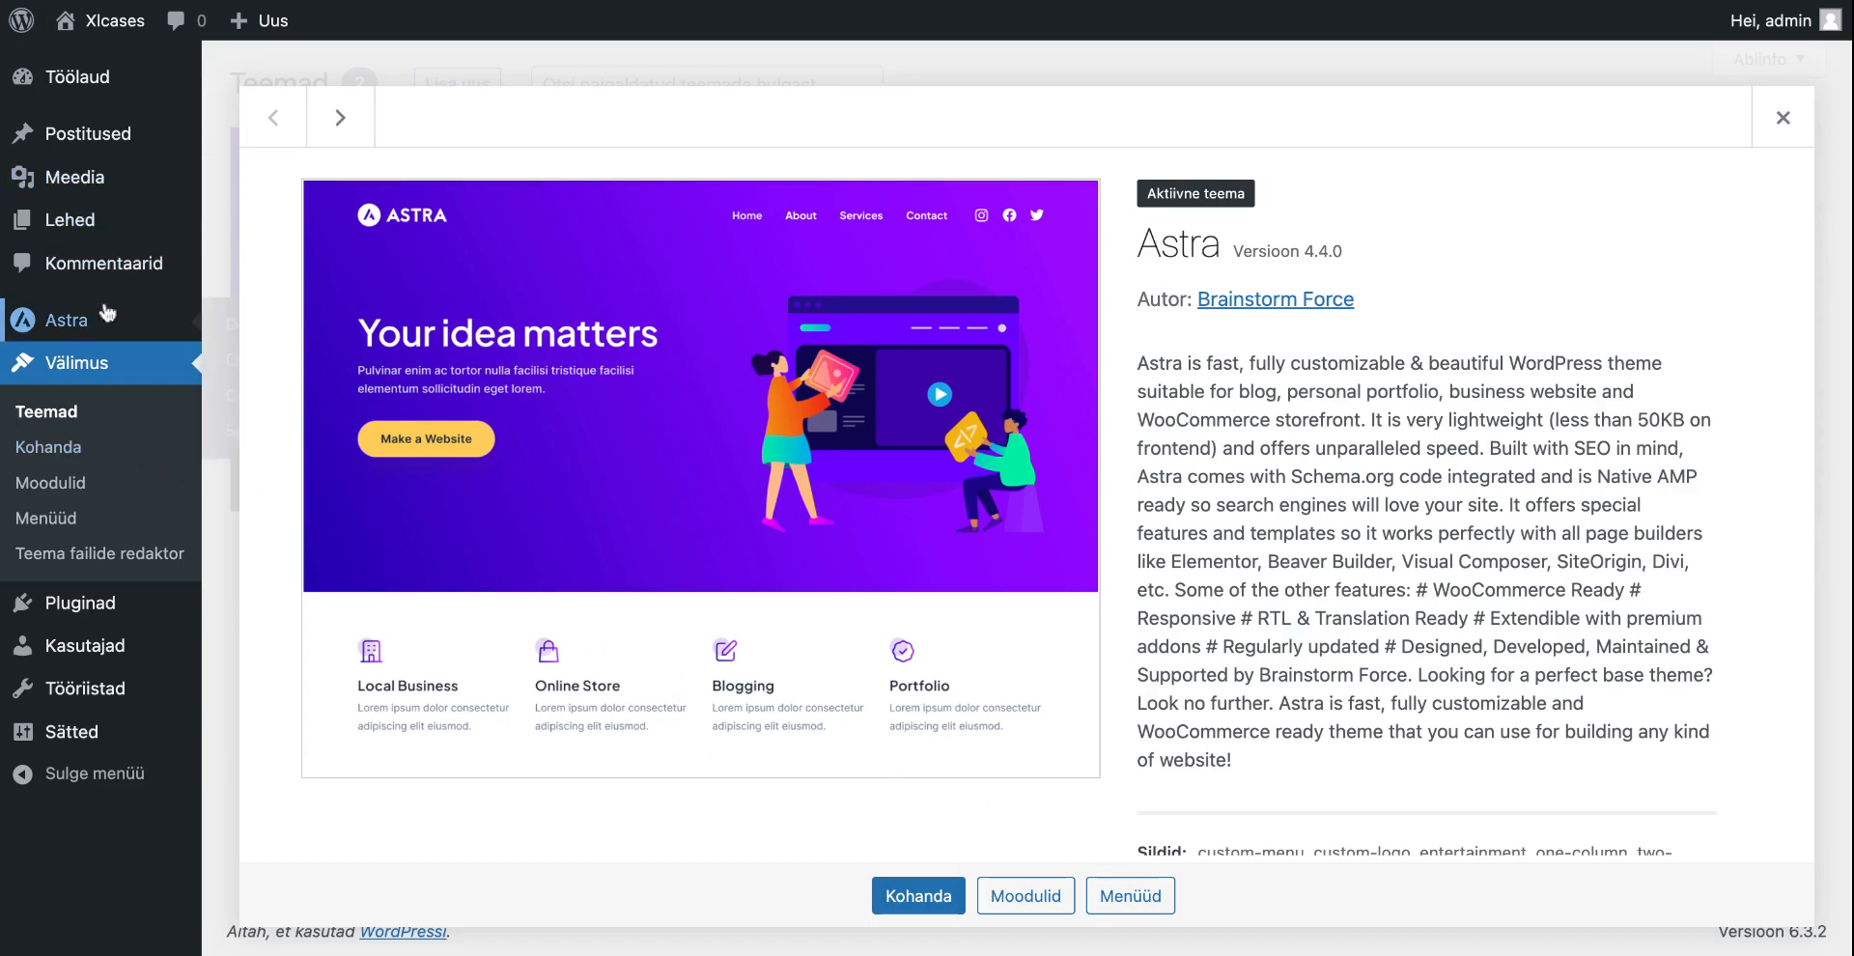
left_click(1783, 117)
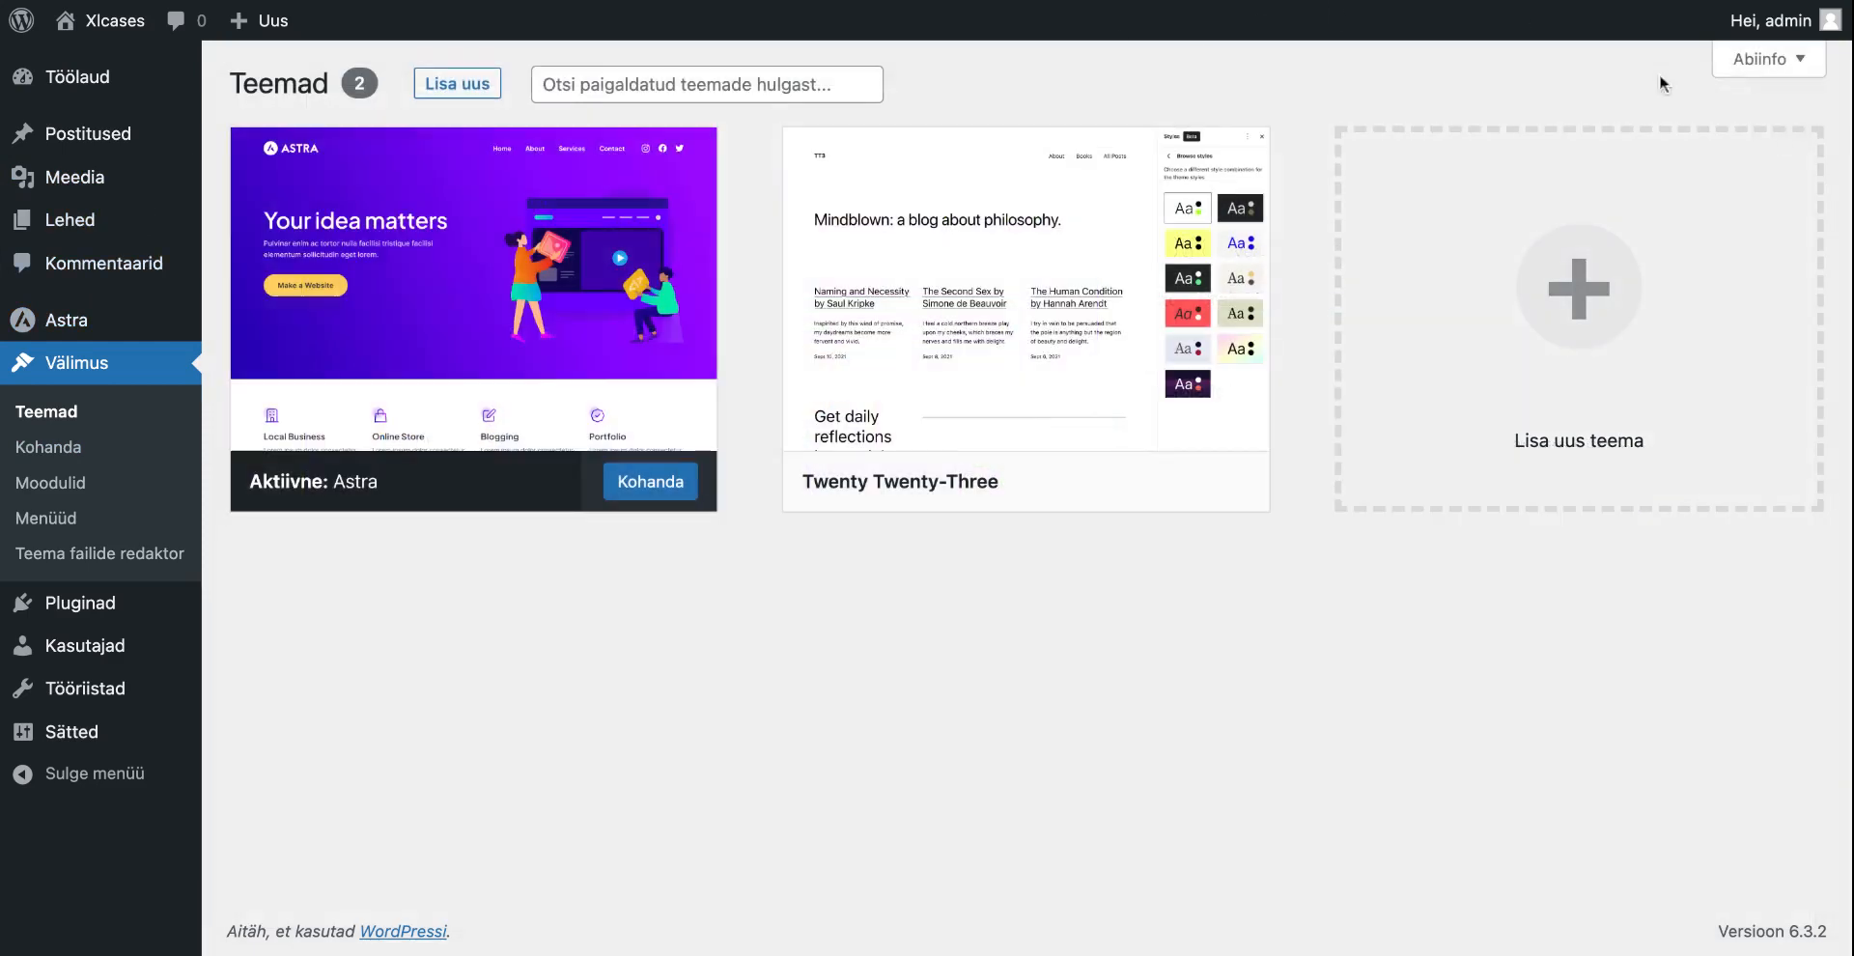
left_click(1026, 290)
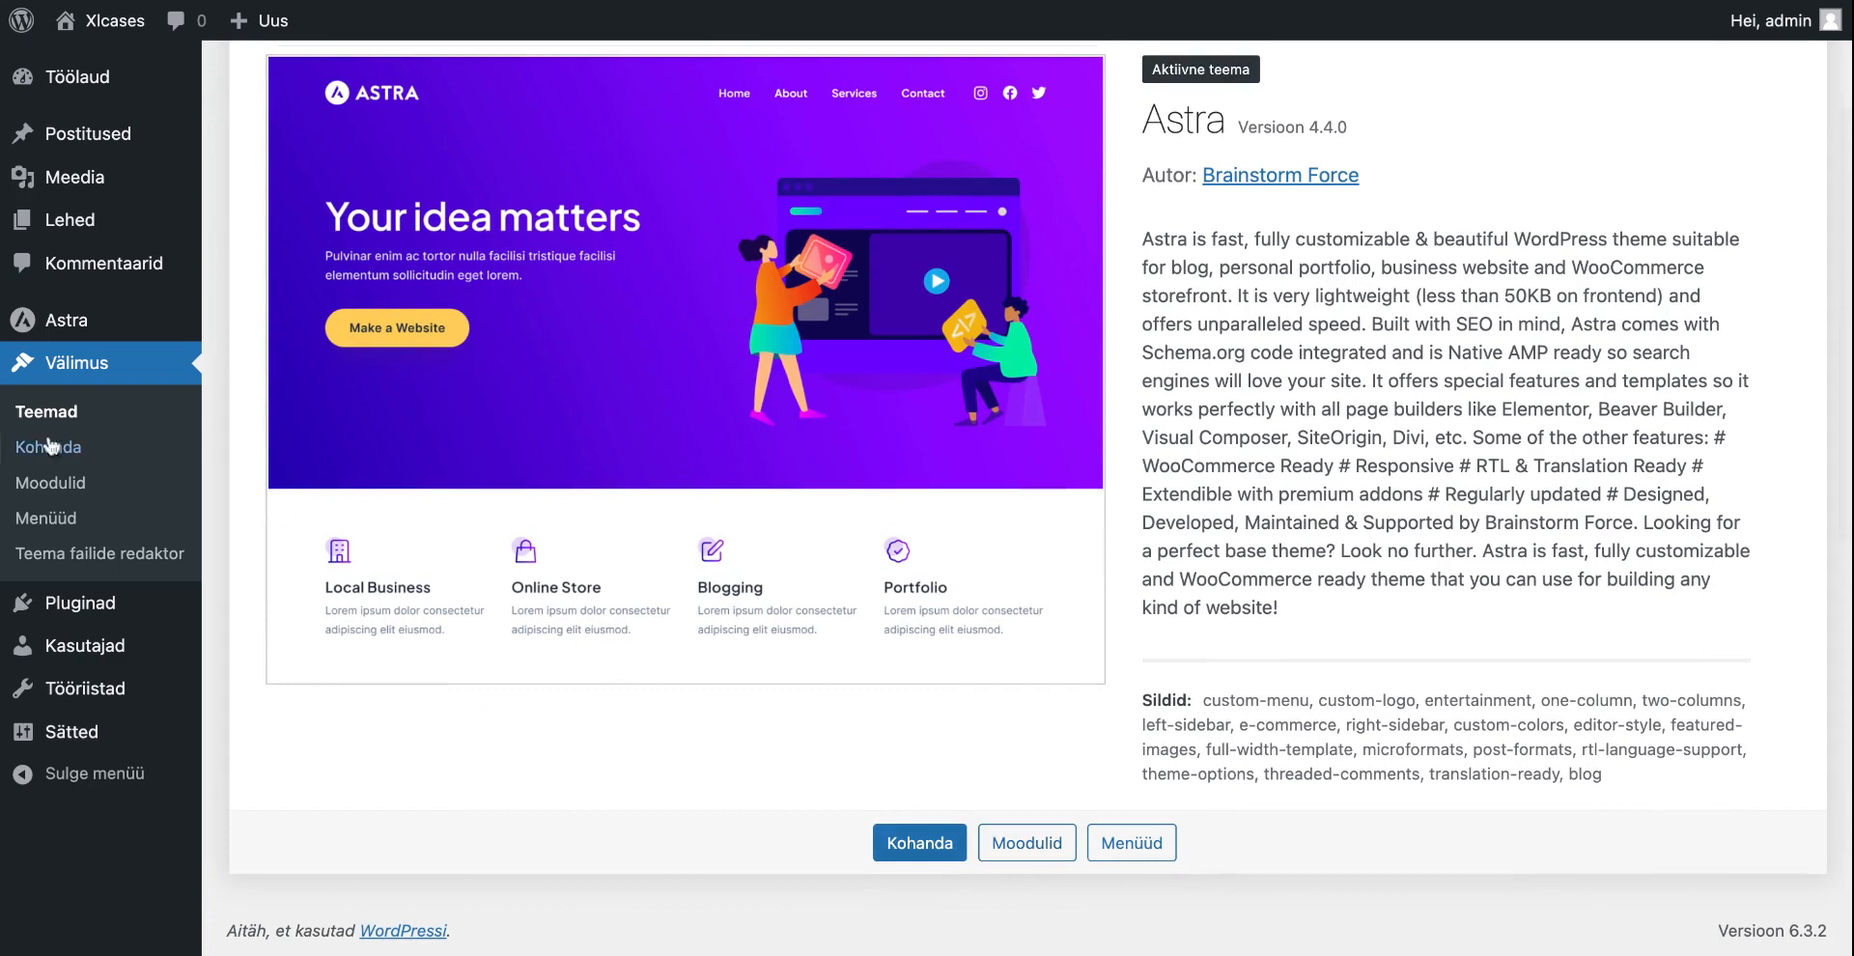
scroll(42, 459, "up", 2)
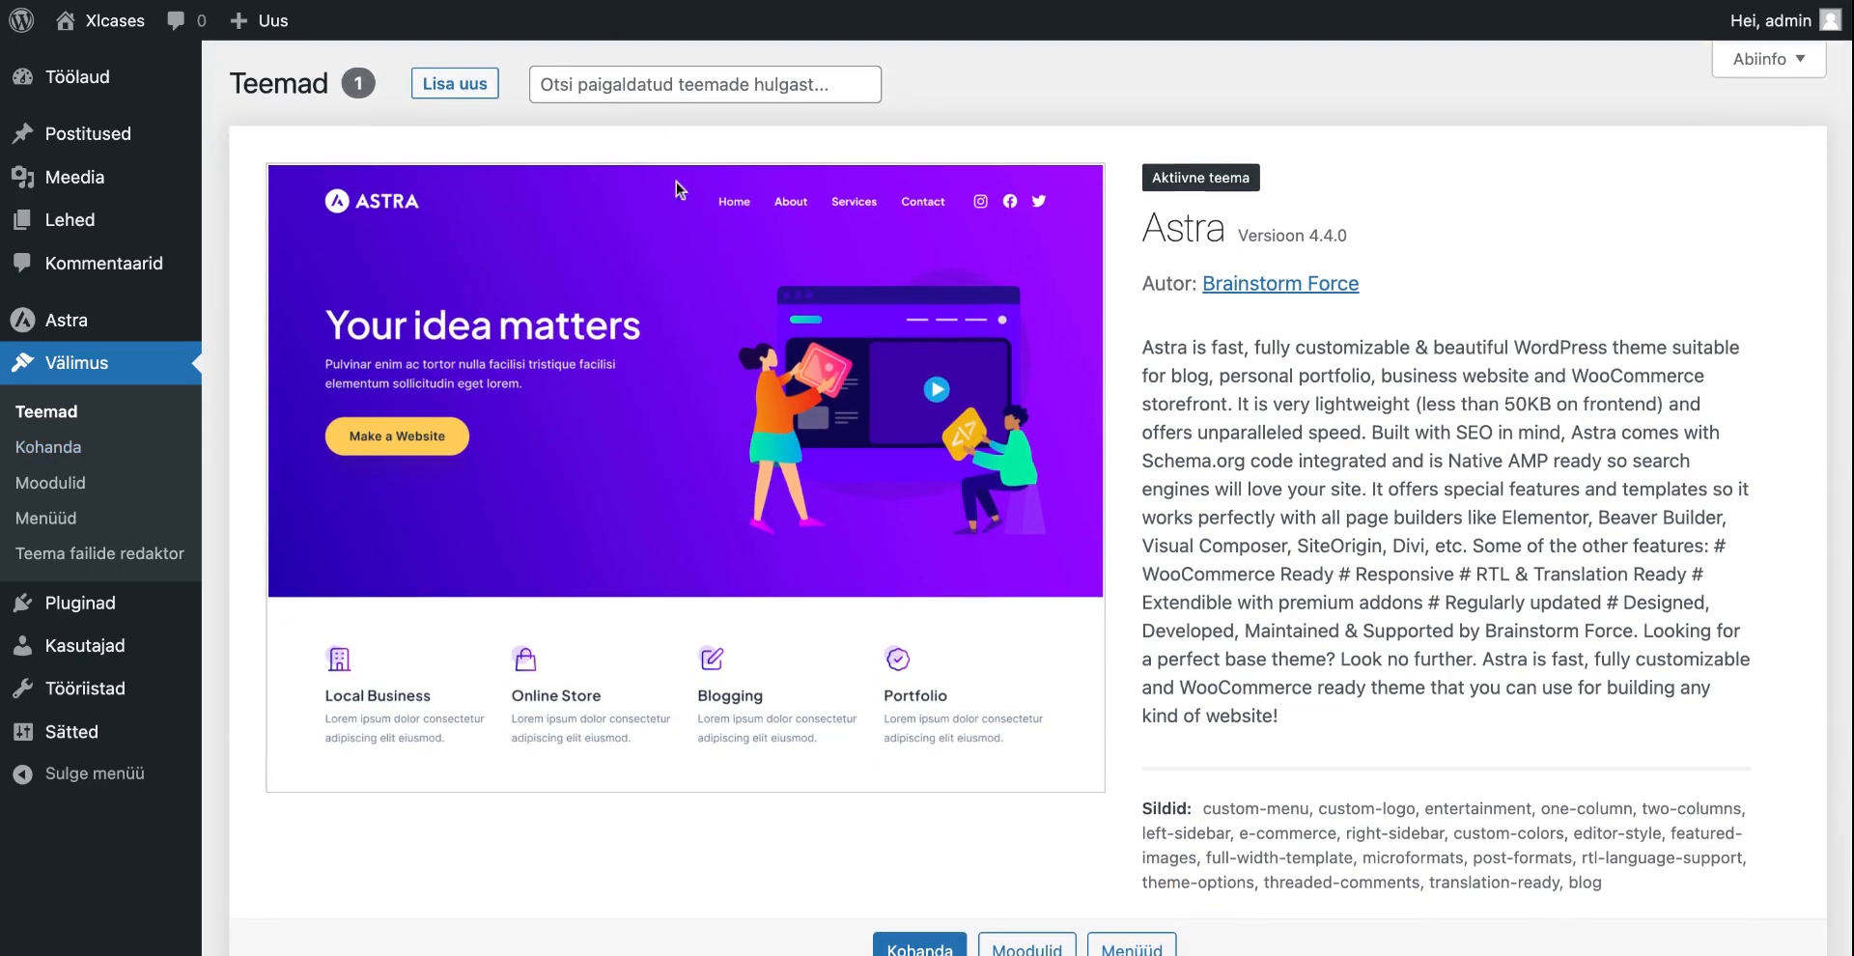
Open the Astra dashboard and look at the site in the theme customizer, then return to the dashboard
mouse_move(66, 77)
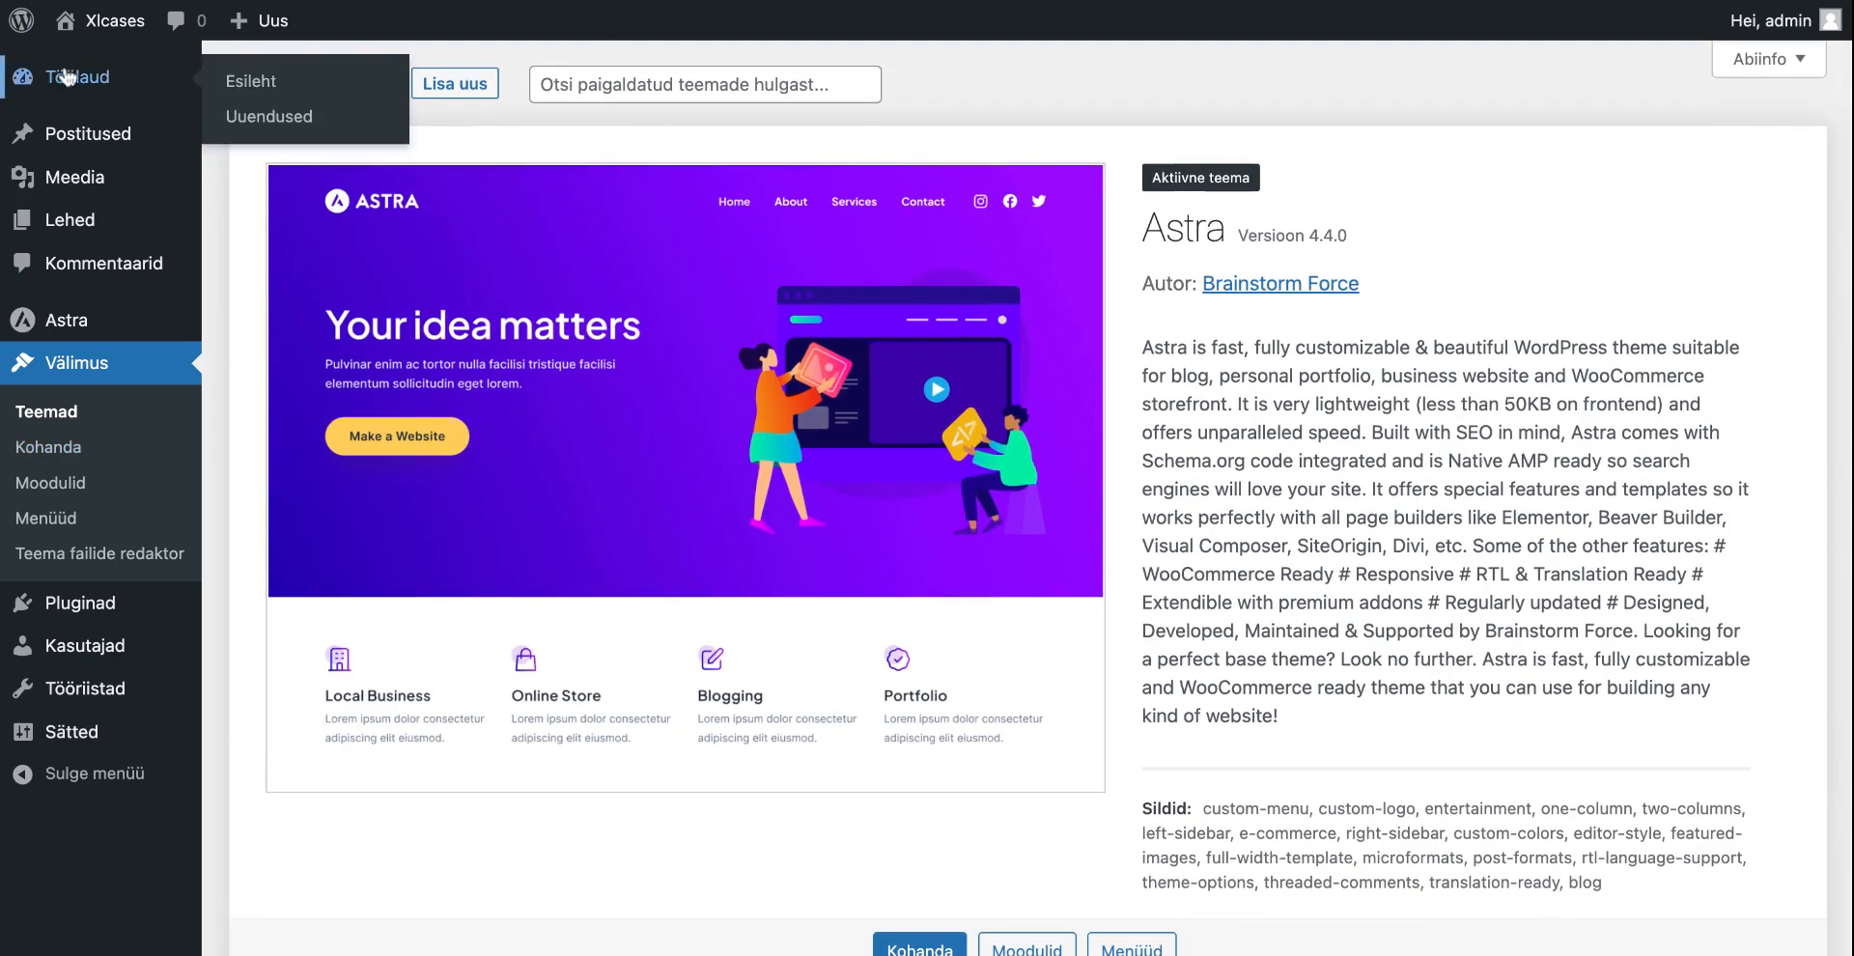
mouse_move(73, 334)
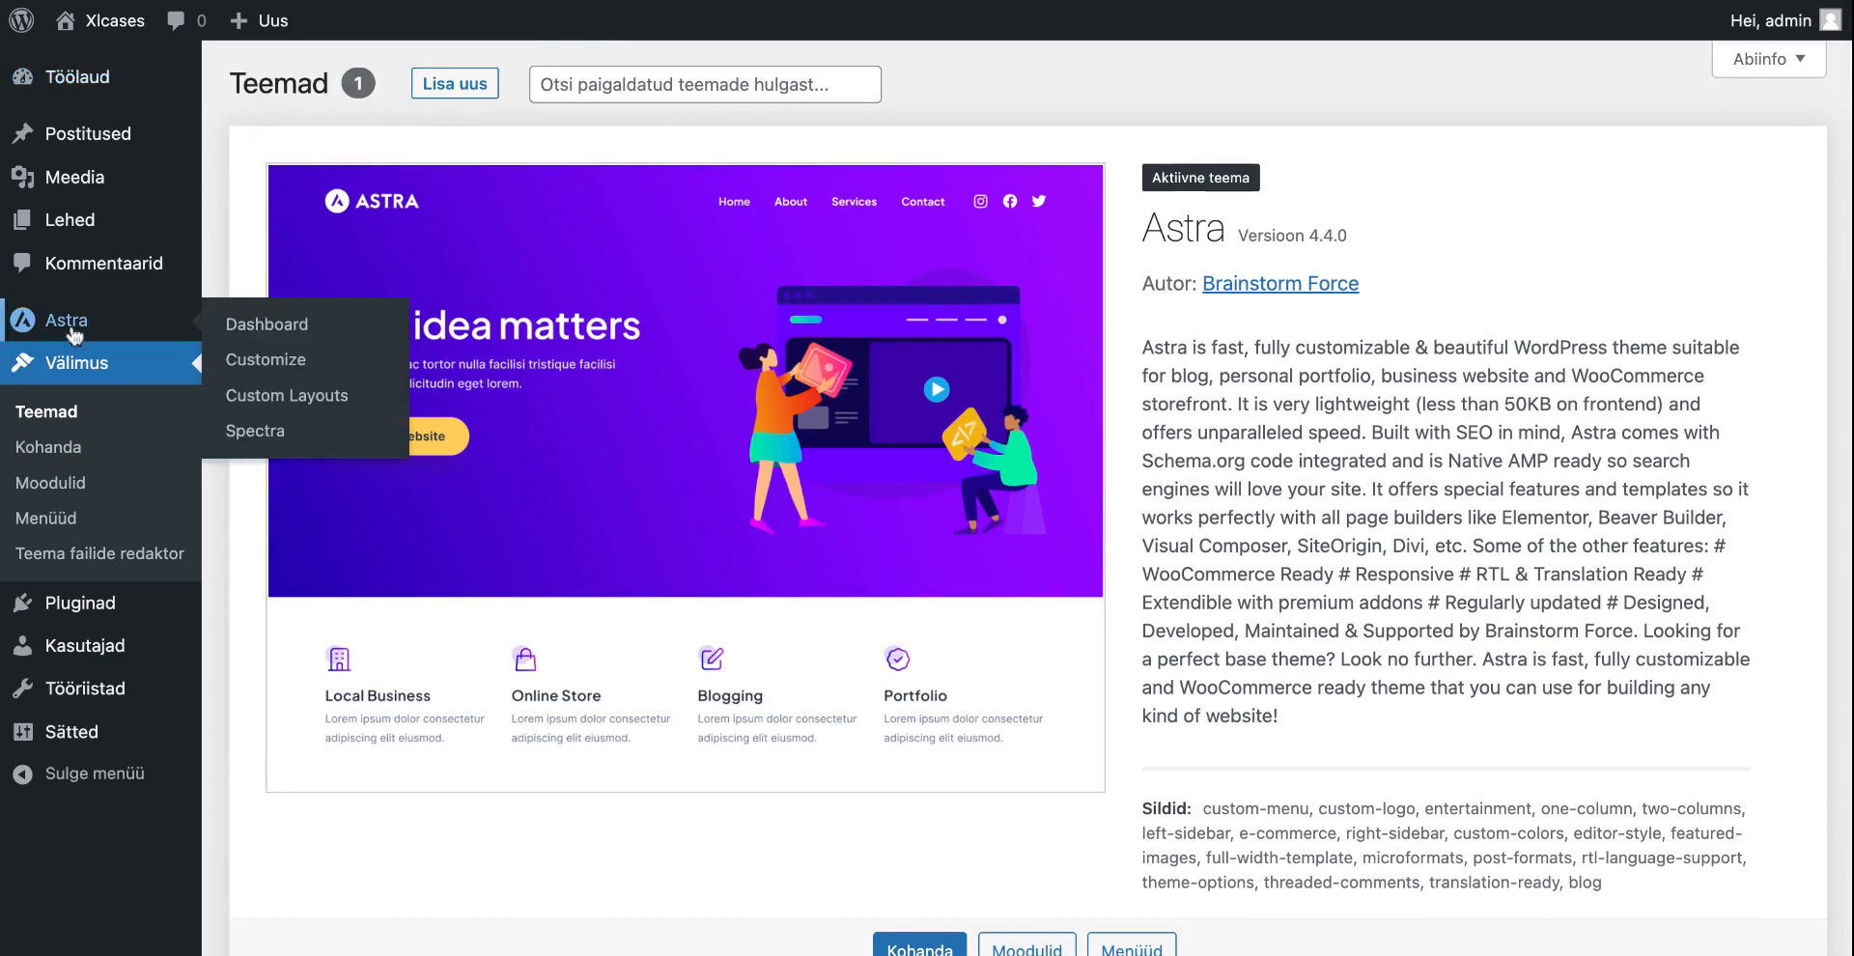
left_click(71, 332)
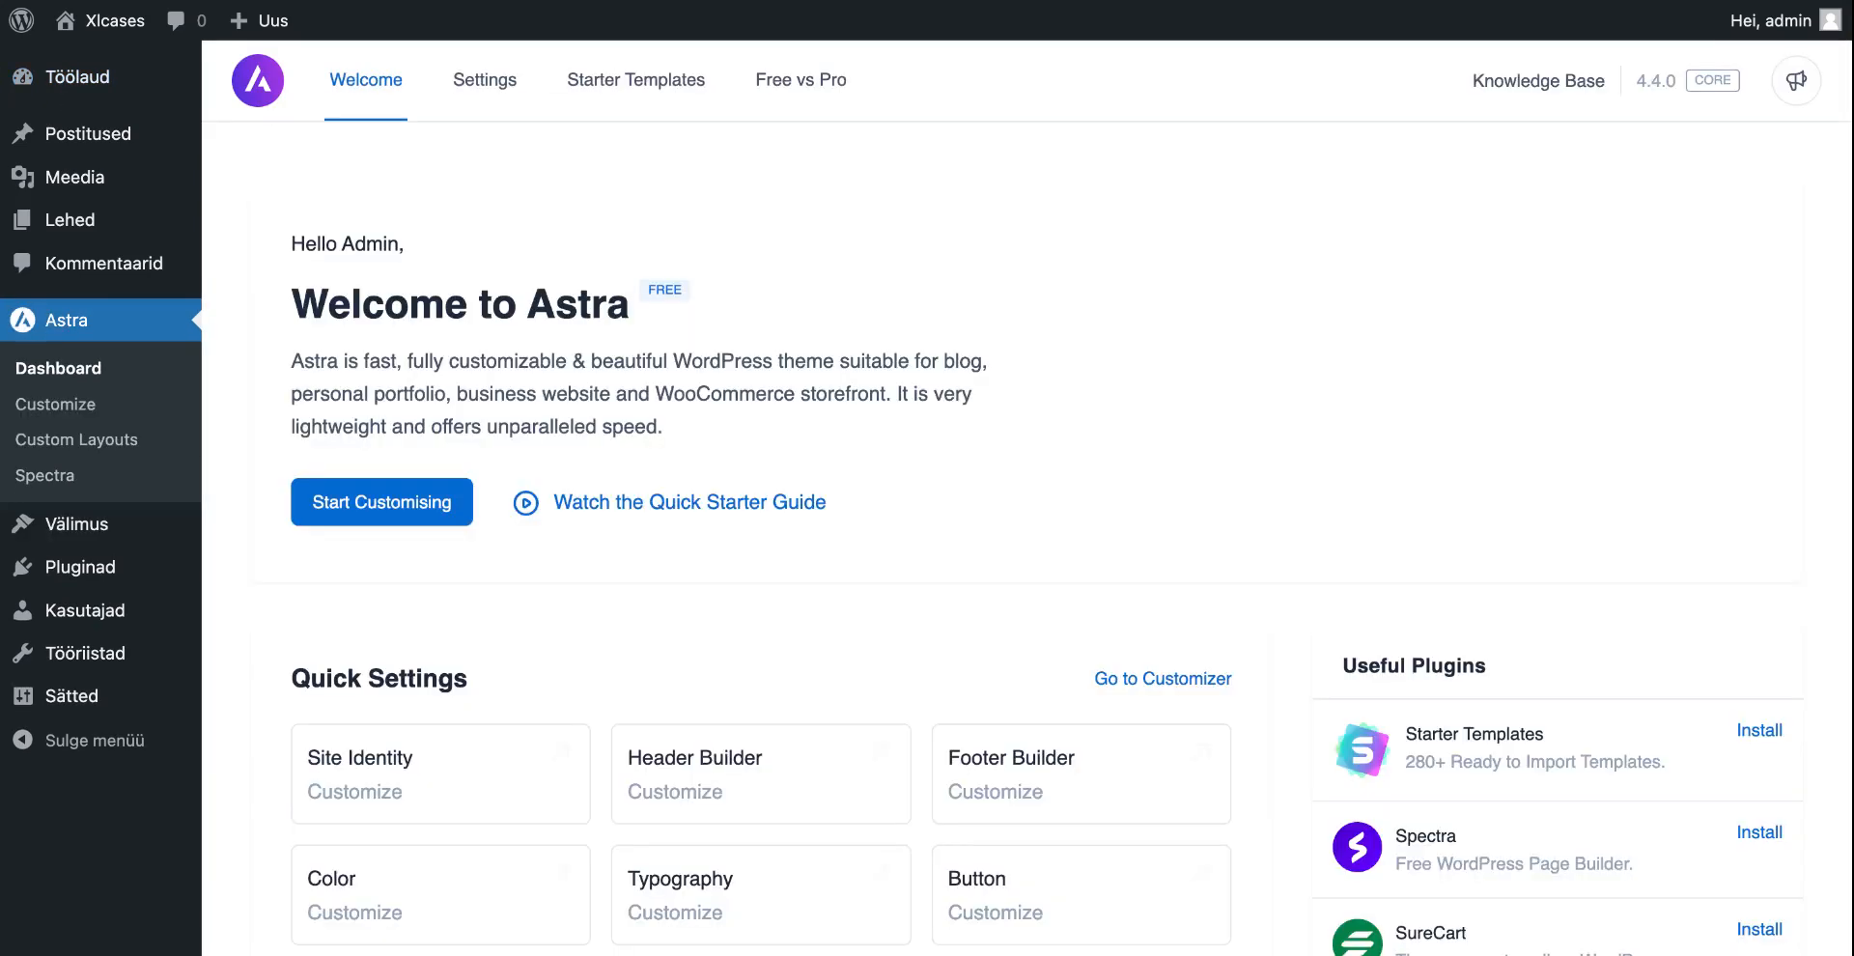
left_click(388, 502)
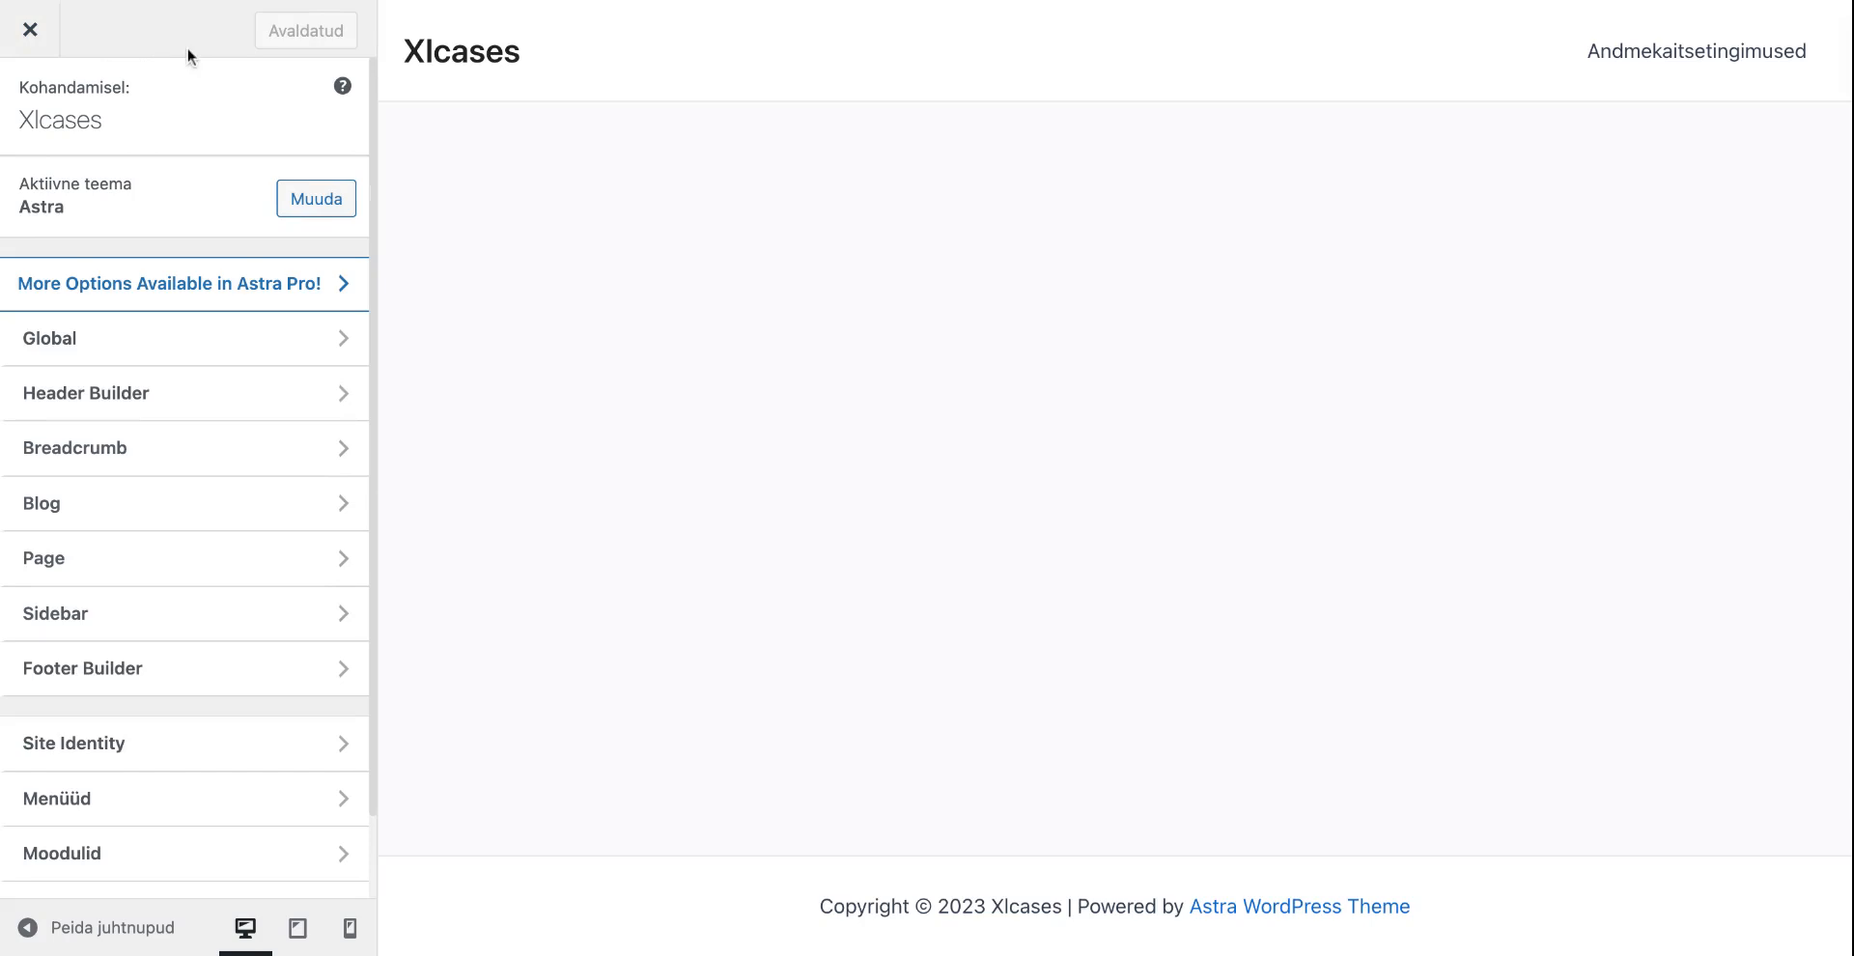
left_click(155, 1)
Install the Starter Templates plugin from Astra's useful plugins, and choose Elementor as the page builder
scroll(506, 383, "down", 6)
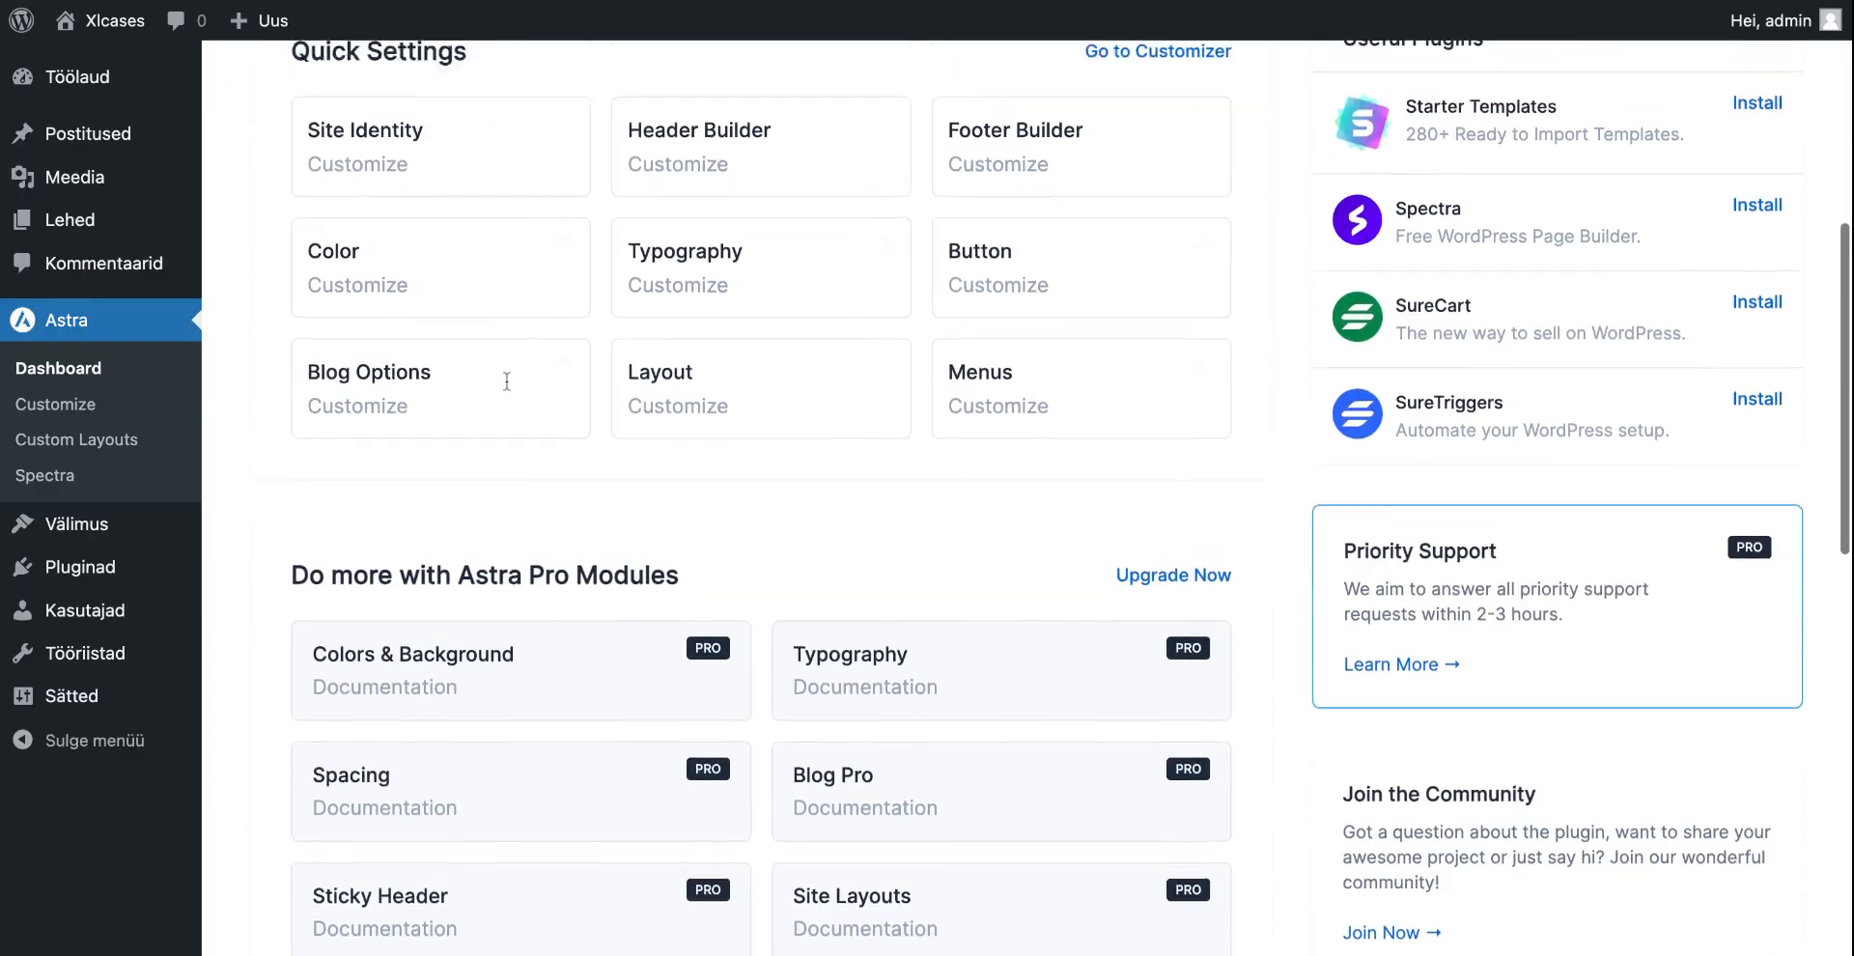
scroll(506, 382, "up", 3)
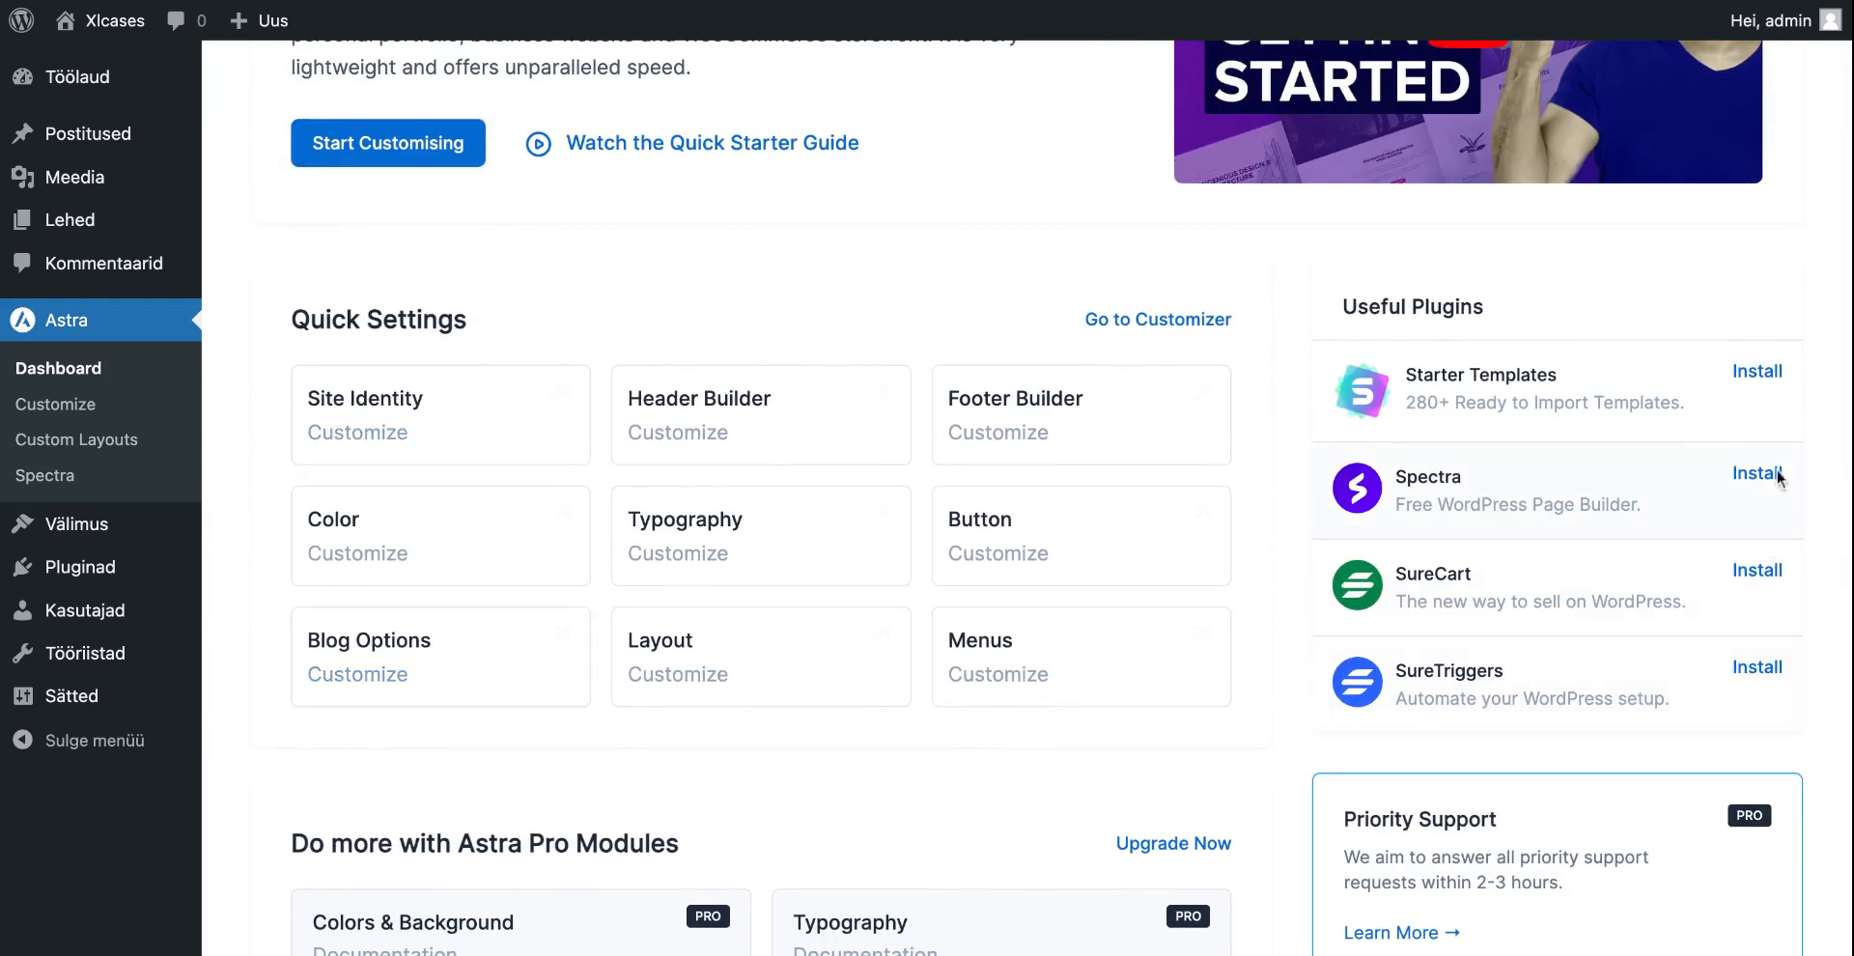
left_click(1759, 374)
scroll(1531, 193, "down", 5)
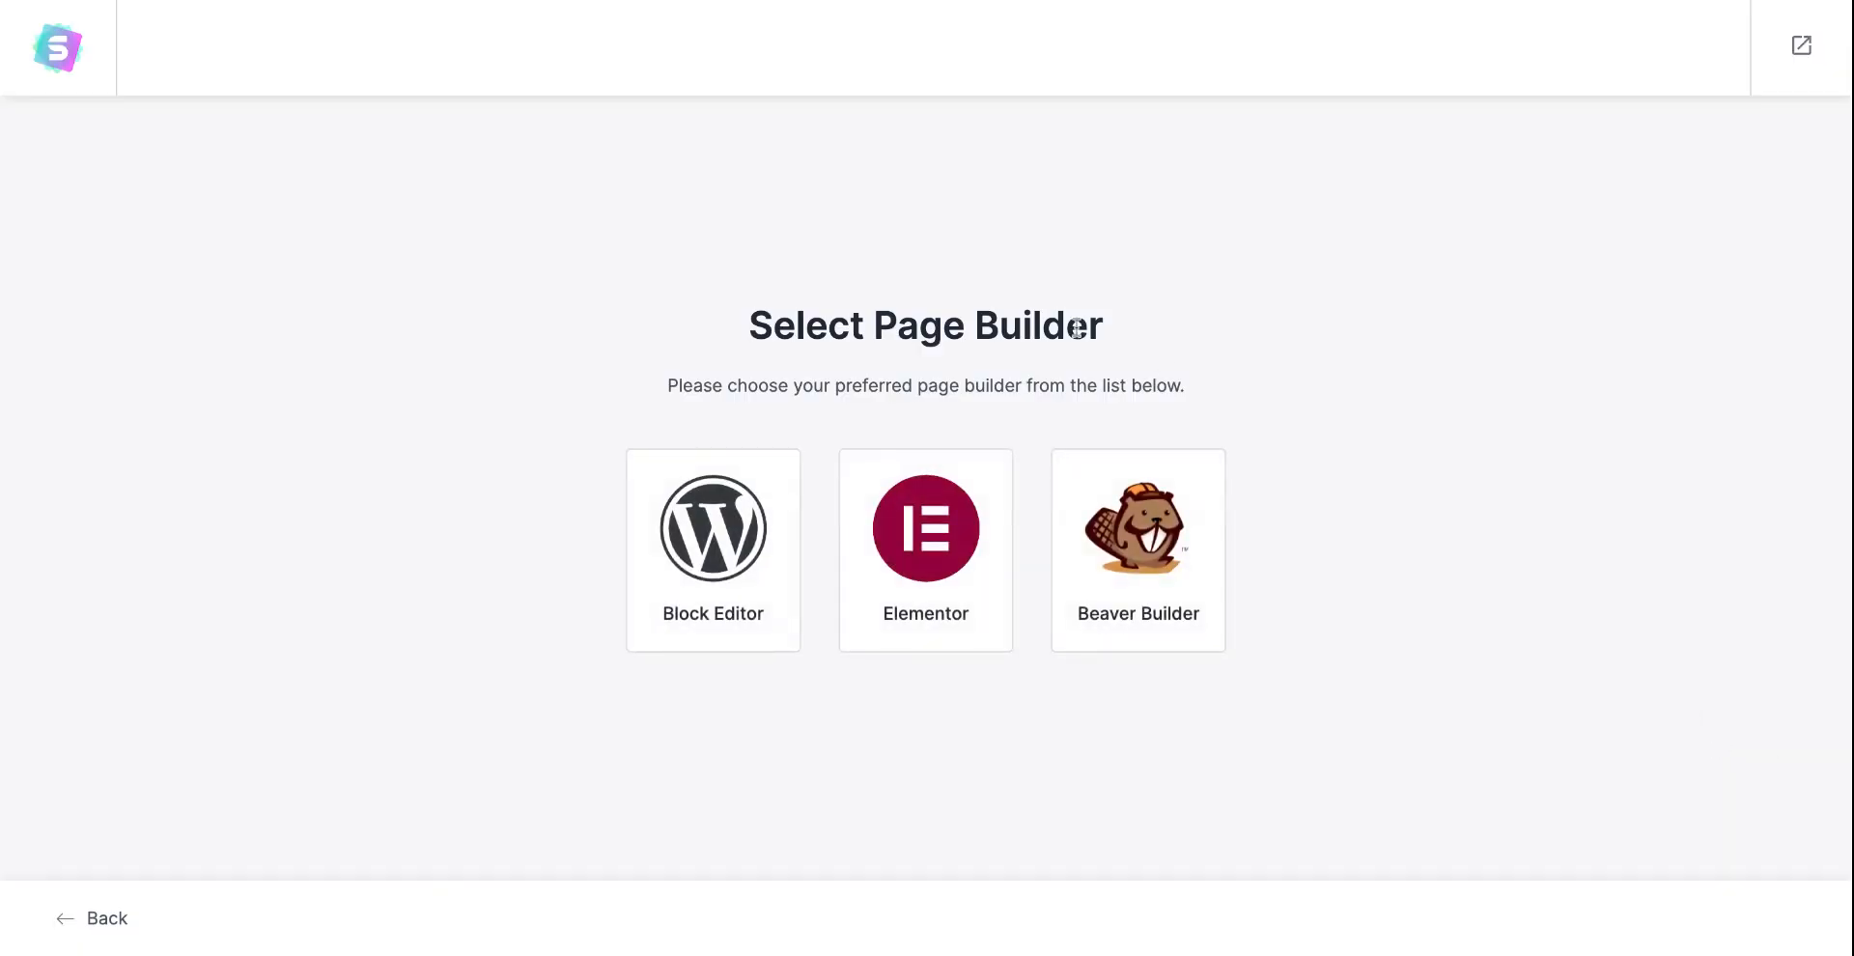
left_click(933, 530)
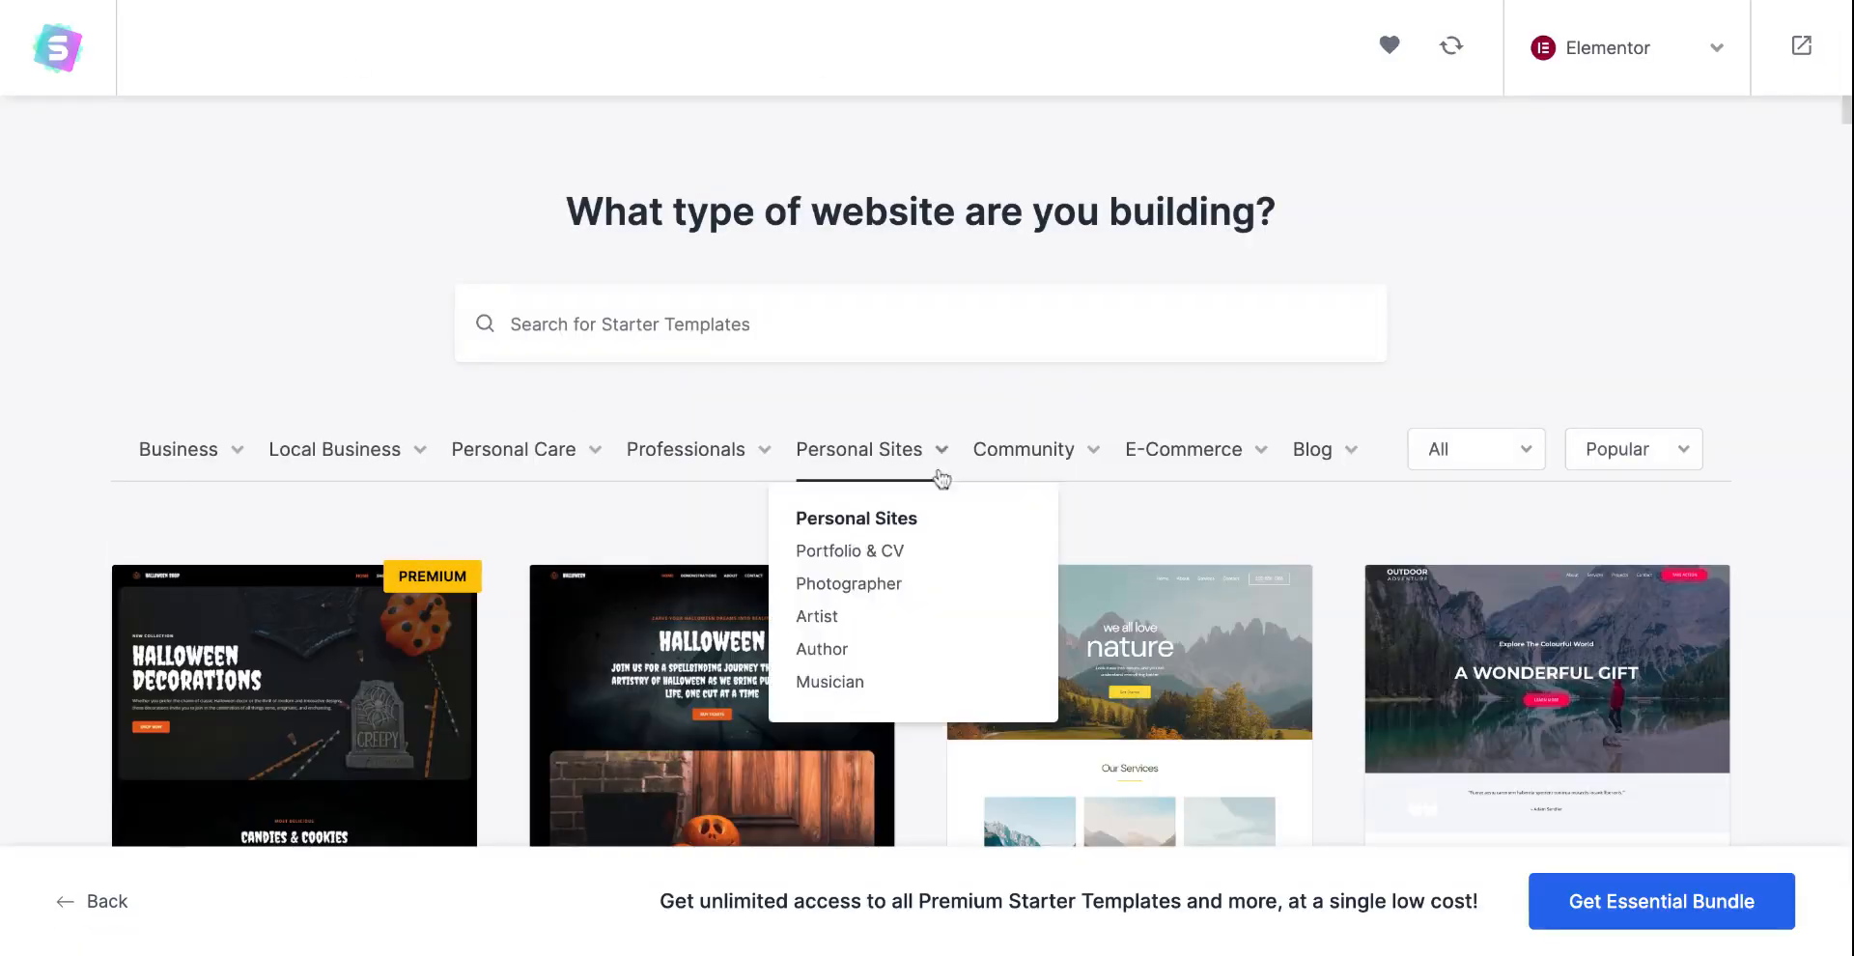
Filter the starter templates by Online Shop from the E-Commerce category and browse the designs
scroll(907, 335, "down", 1)
scroll(908, 335, "down", 1)
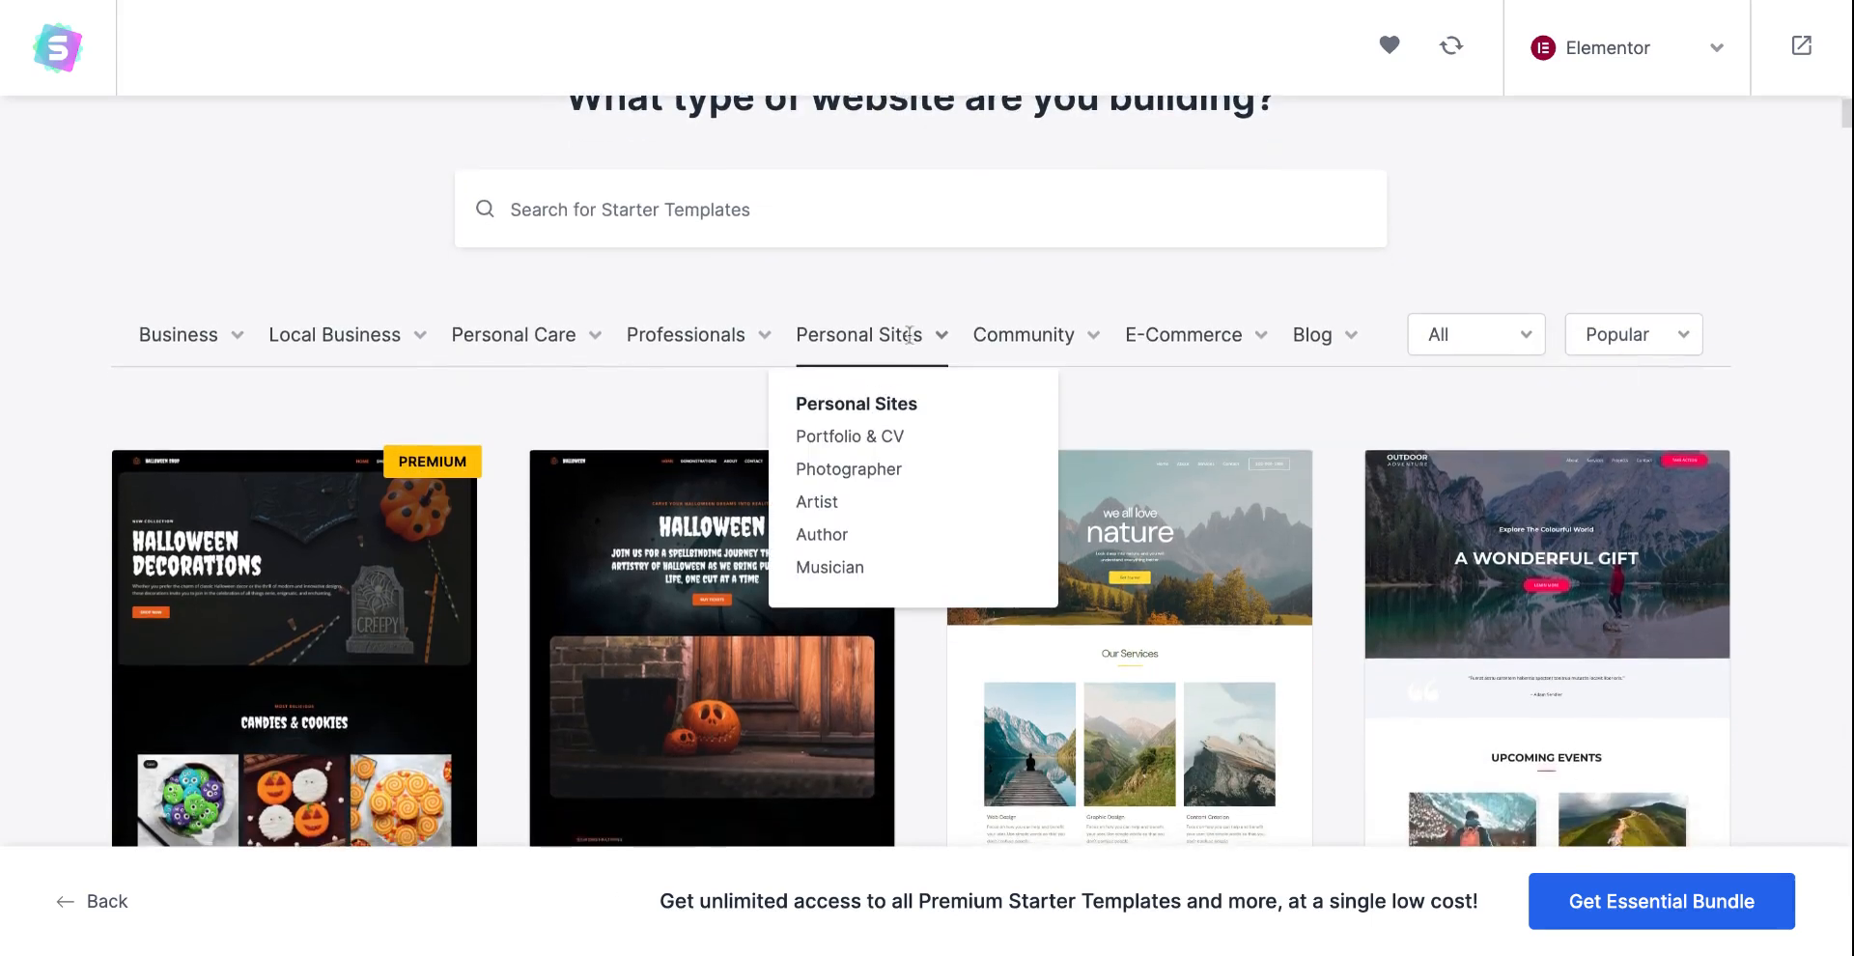
left_click(842, 201)
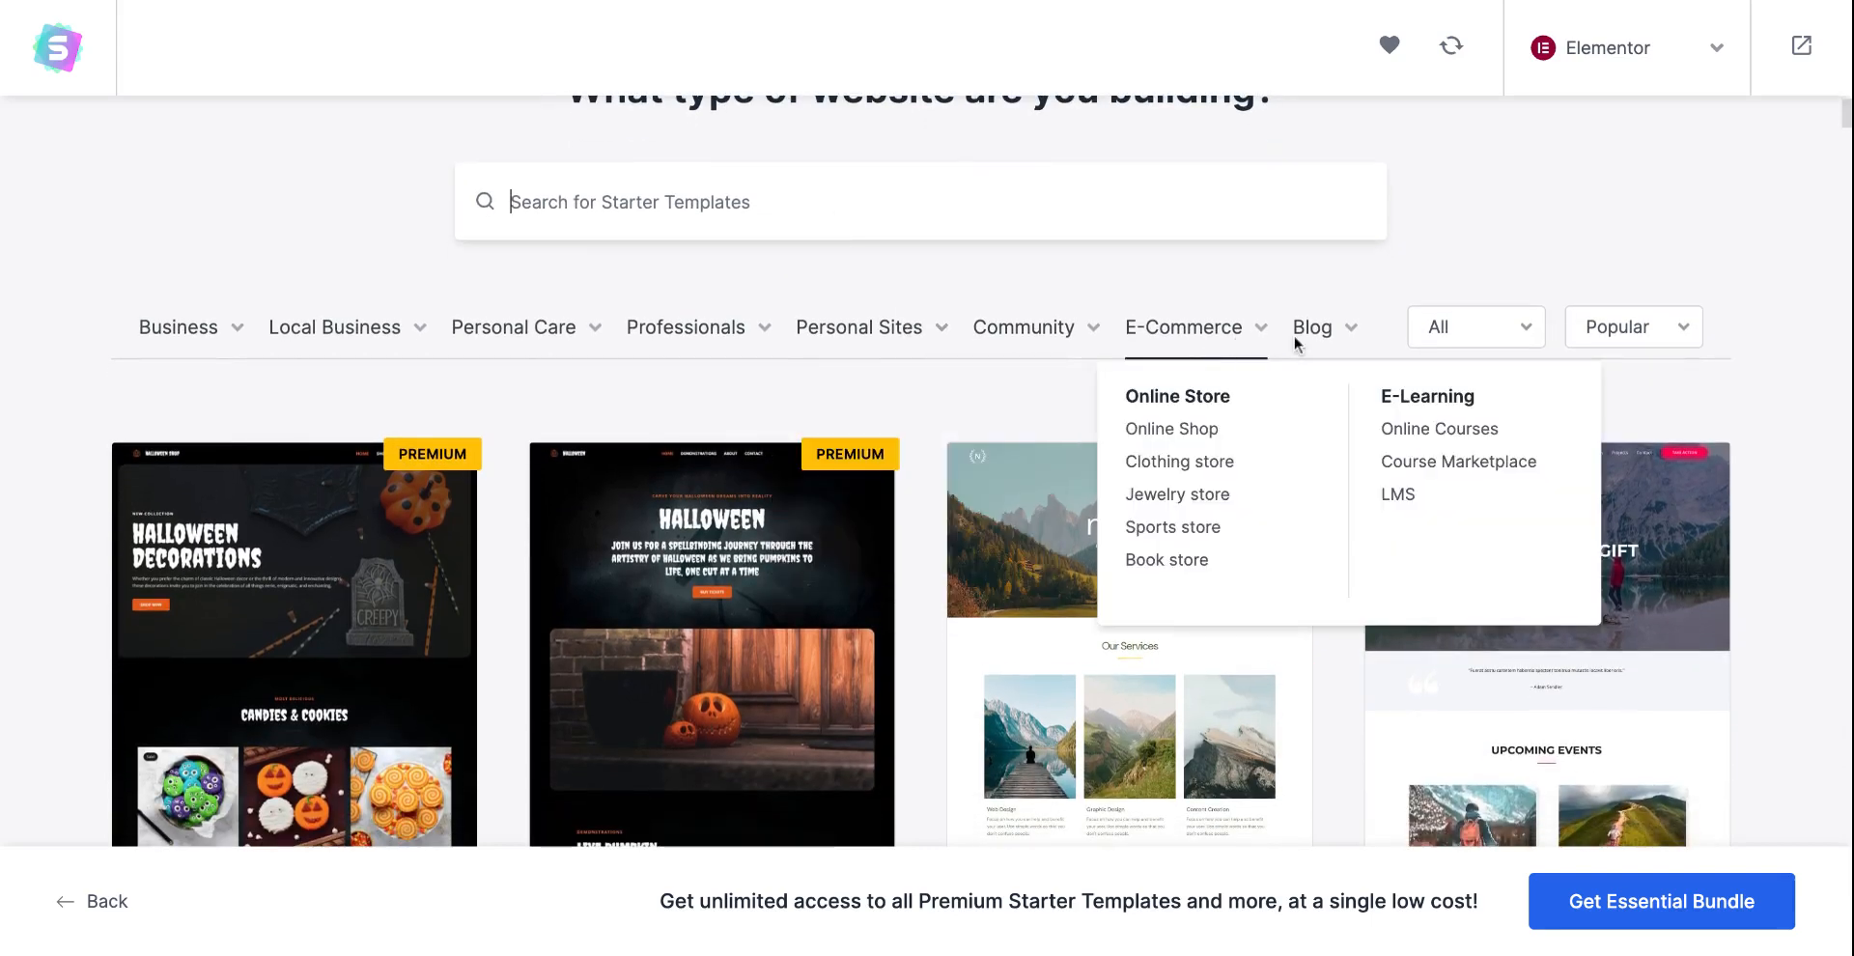
mouse_move(1328, 338)
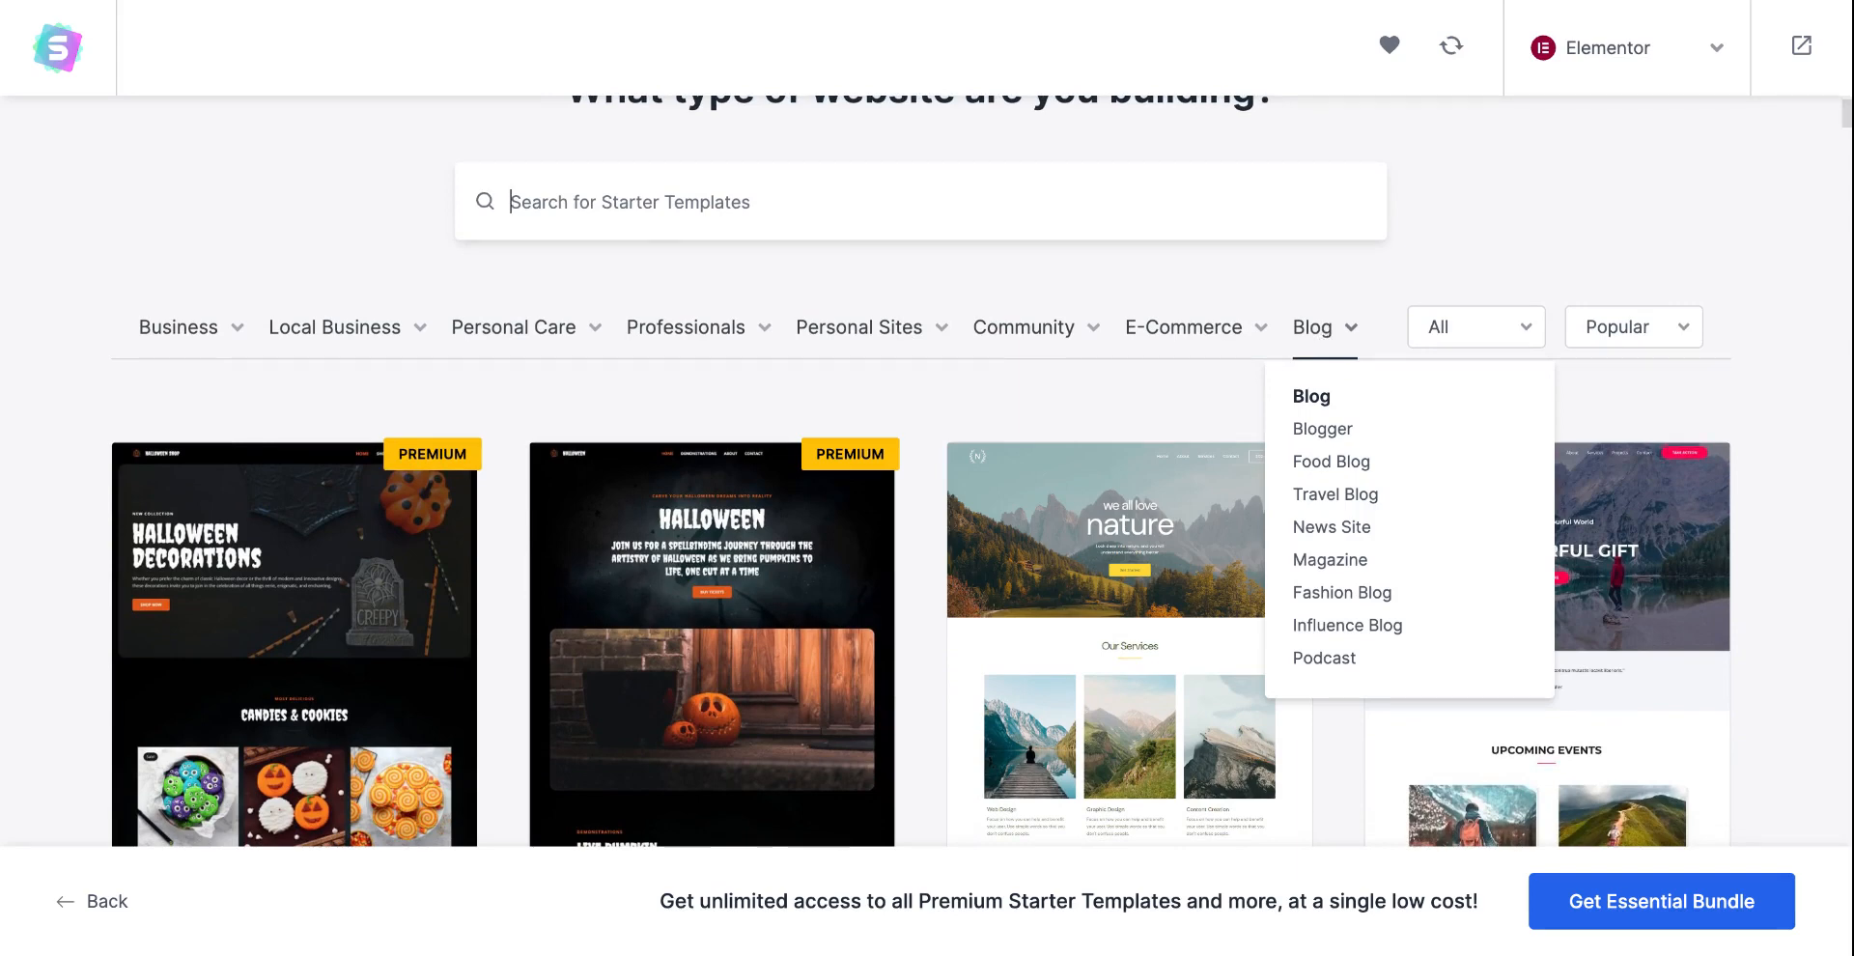
mouse_move(1228, 329)
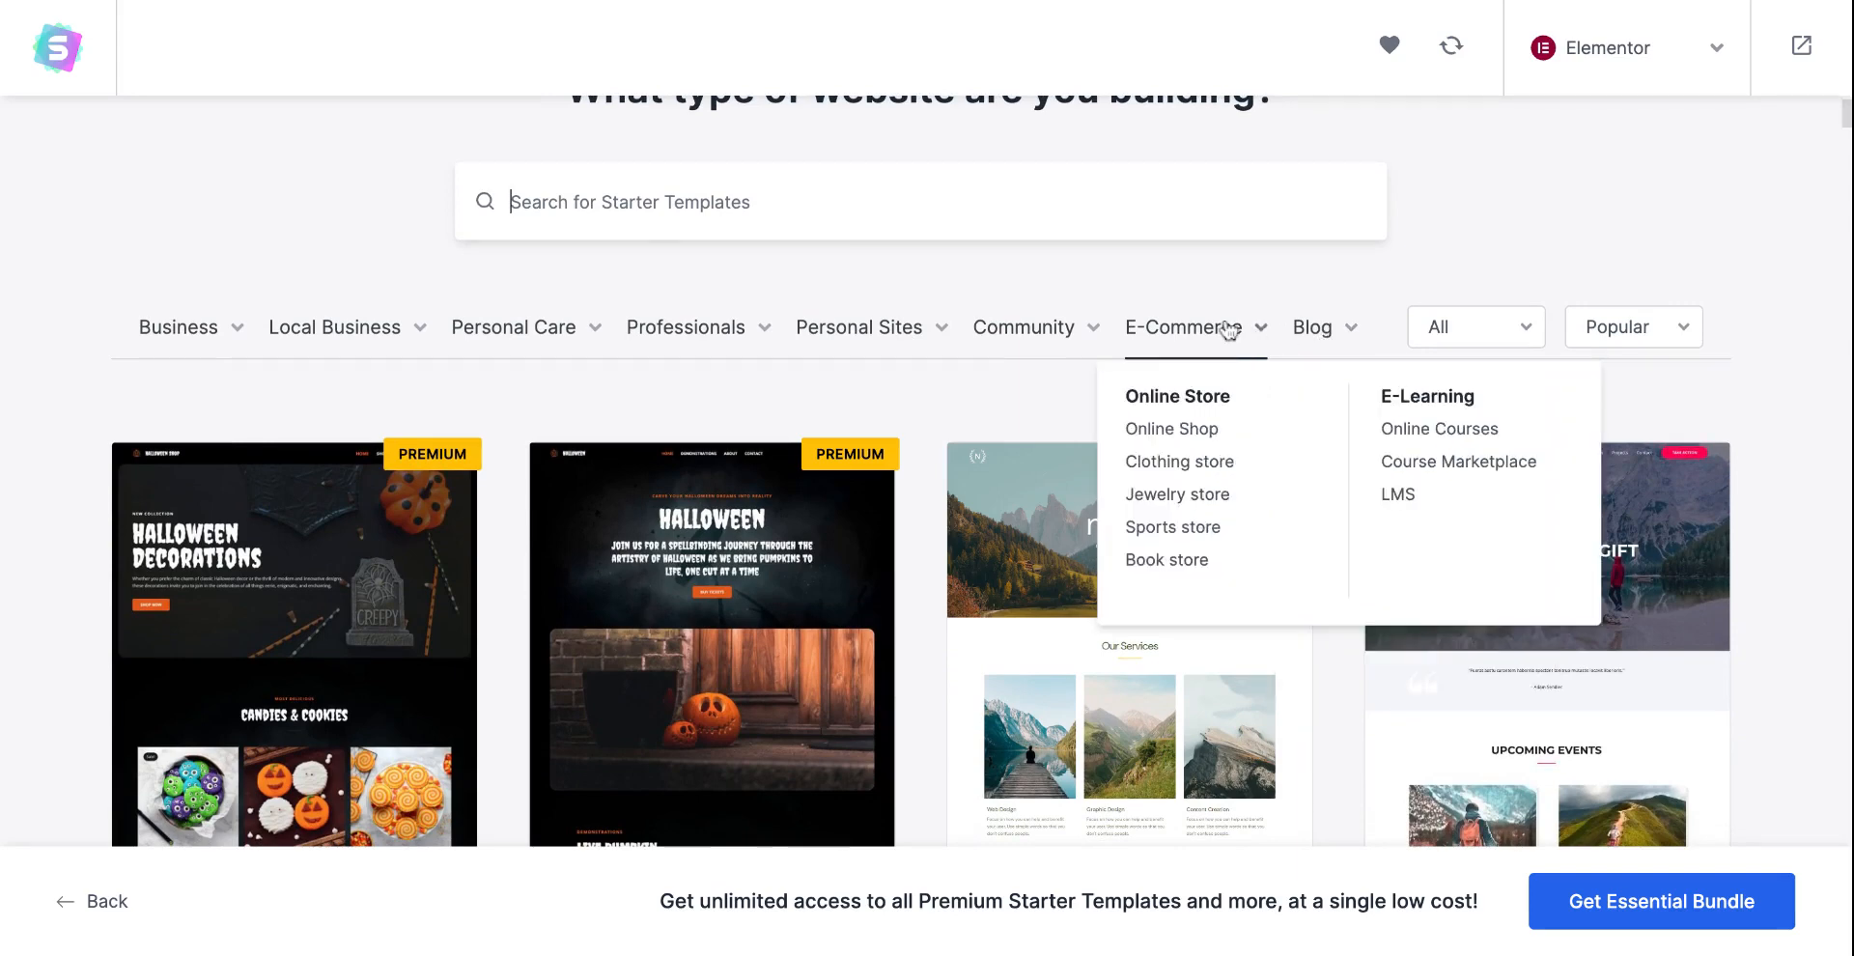
left_click(1178, 433)
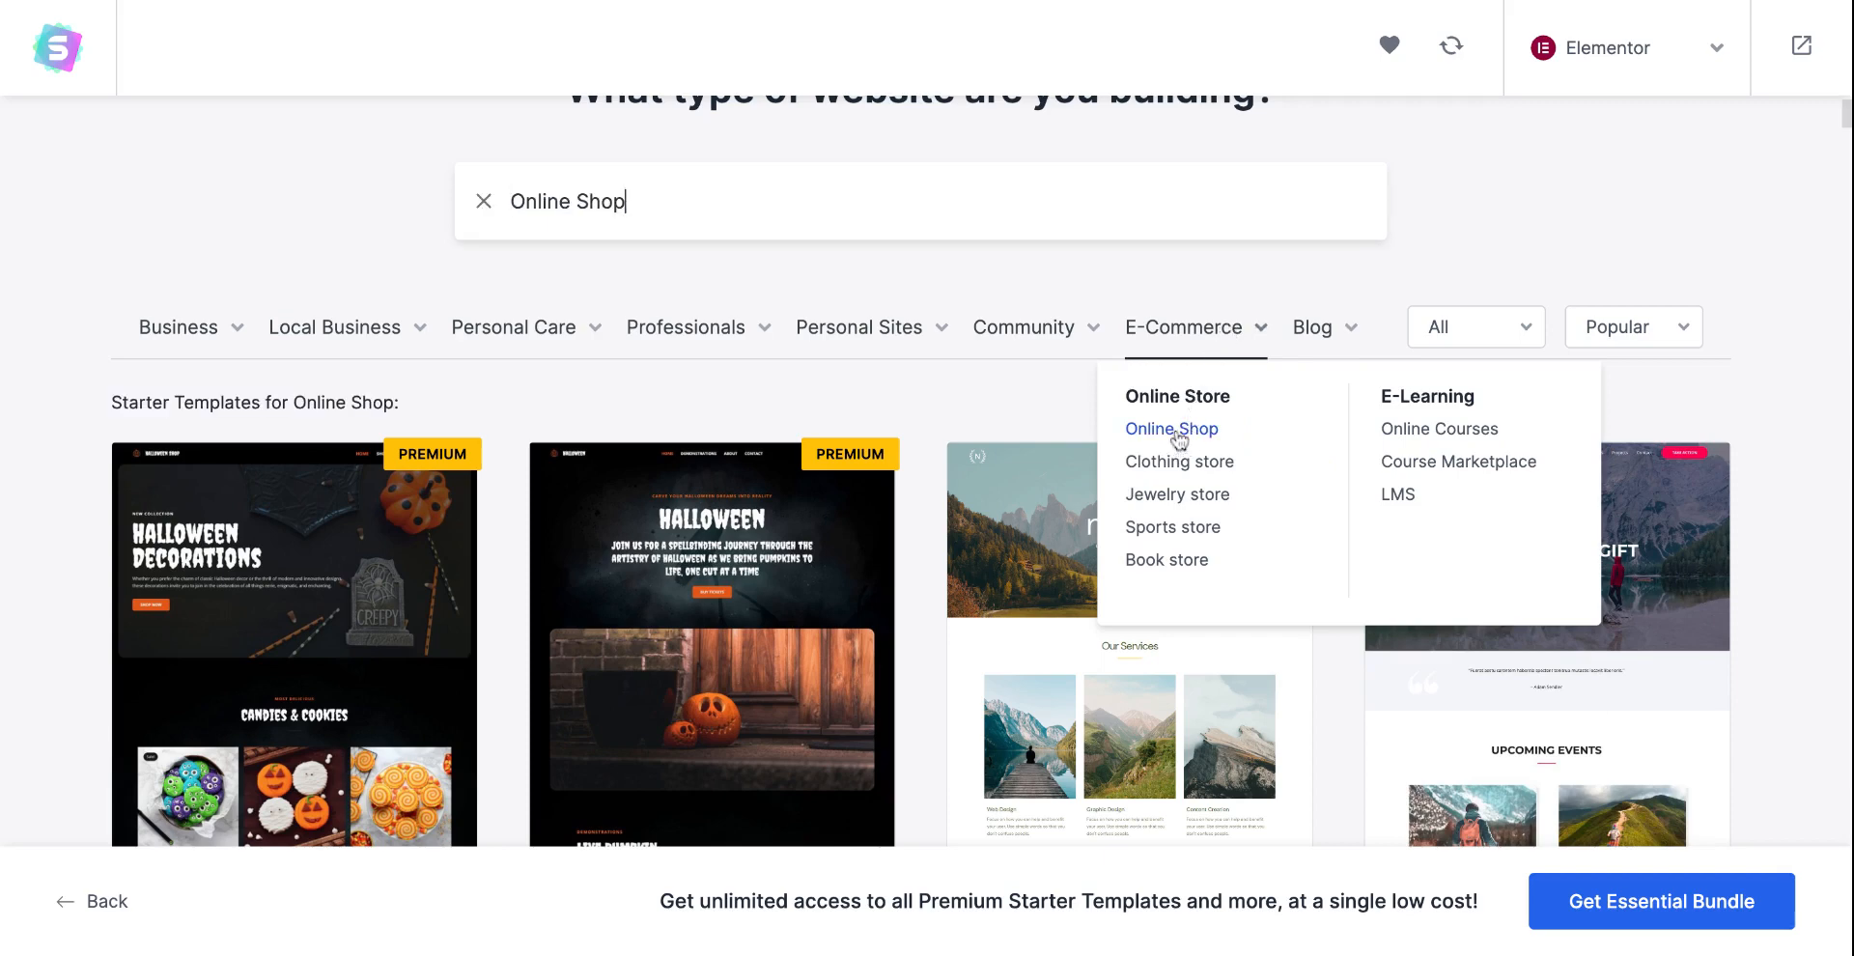
scroll(846, 550, "down", 5)
scroll(846, 550, "down", 8)
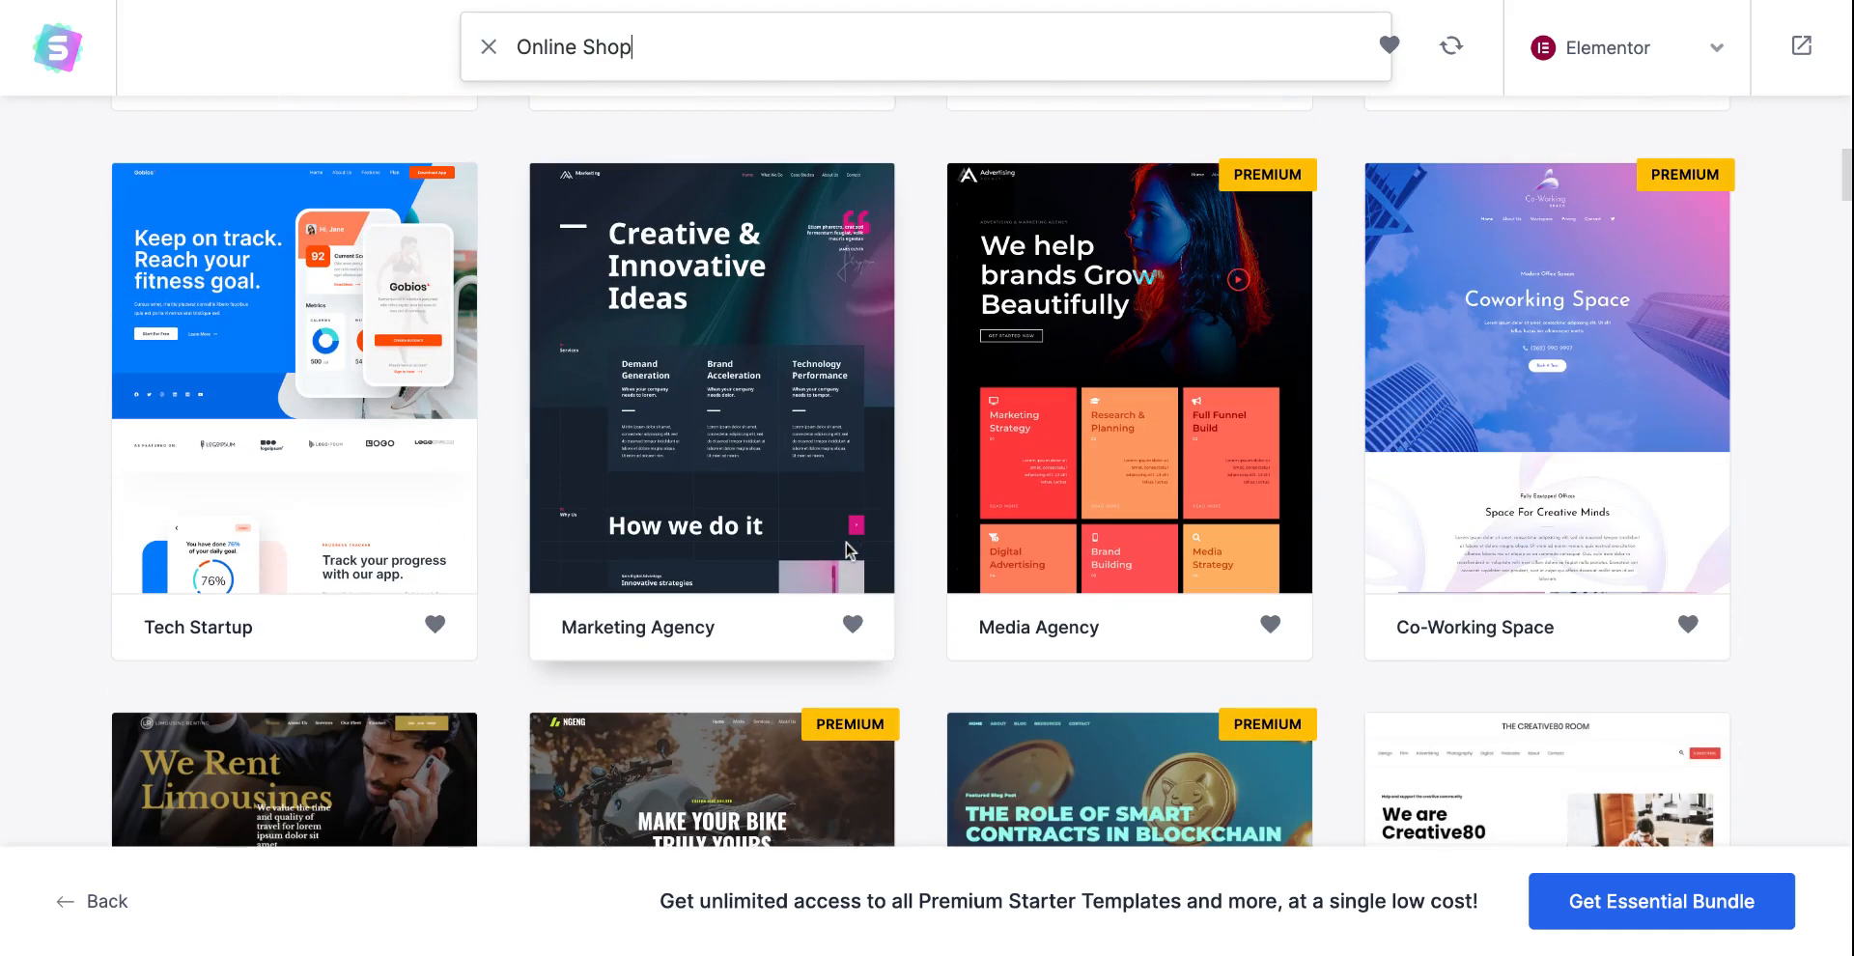
Look further through the Online Shop starter templates, from the agency and blog designs to the store and course designs
scroll(712, 579, "down", 10)
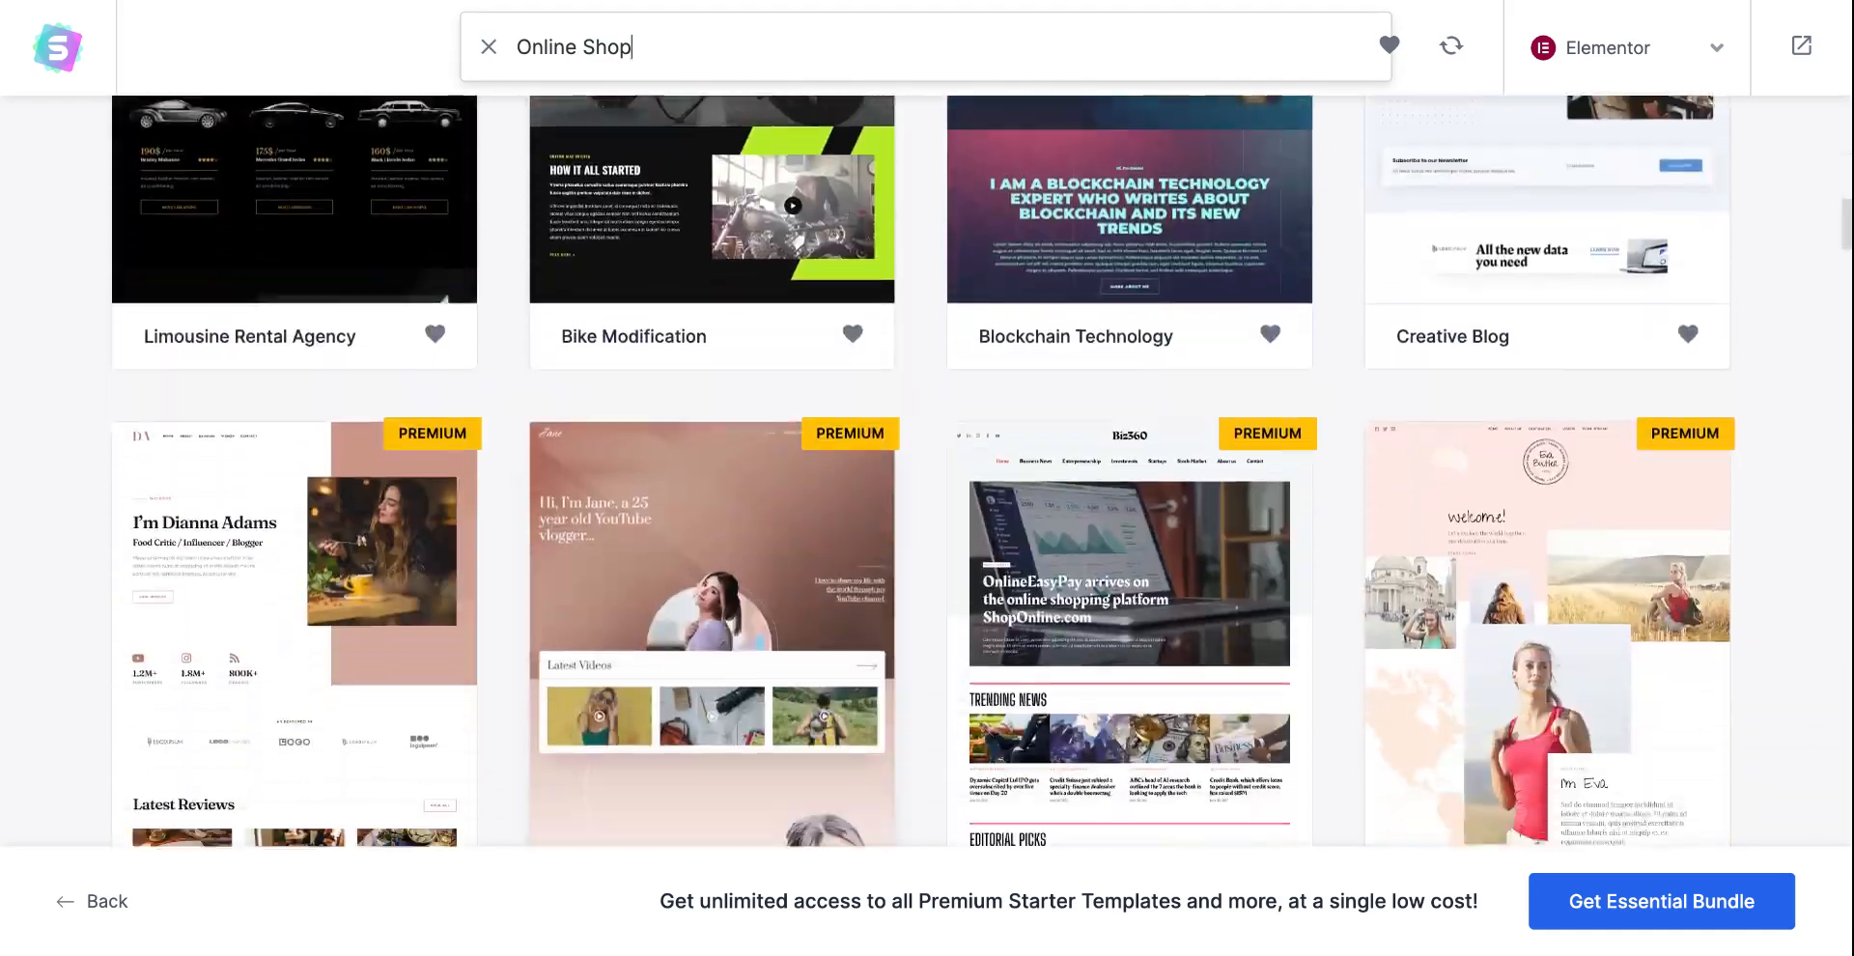
scroll(712, 579, "down", 8)
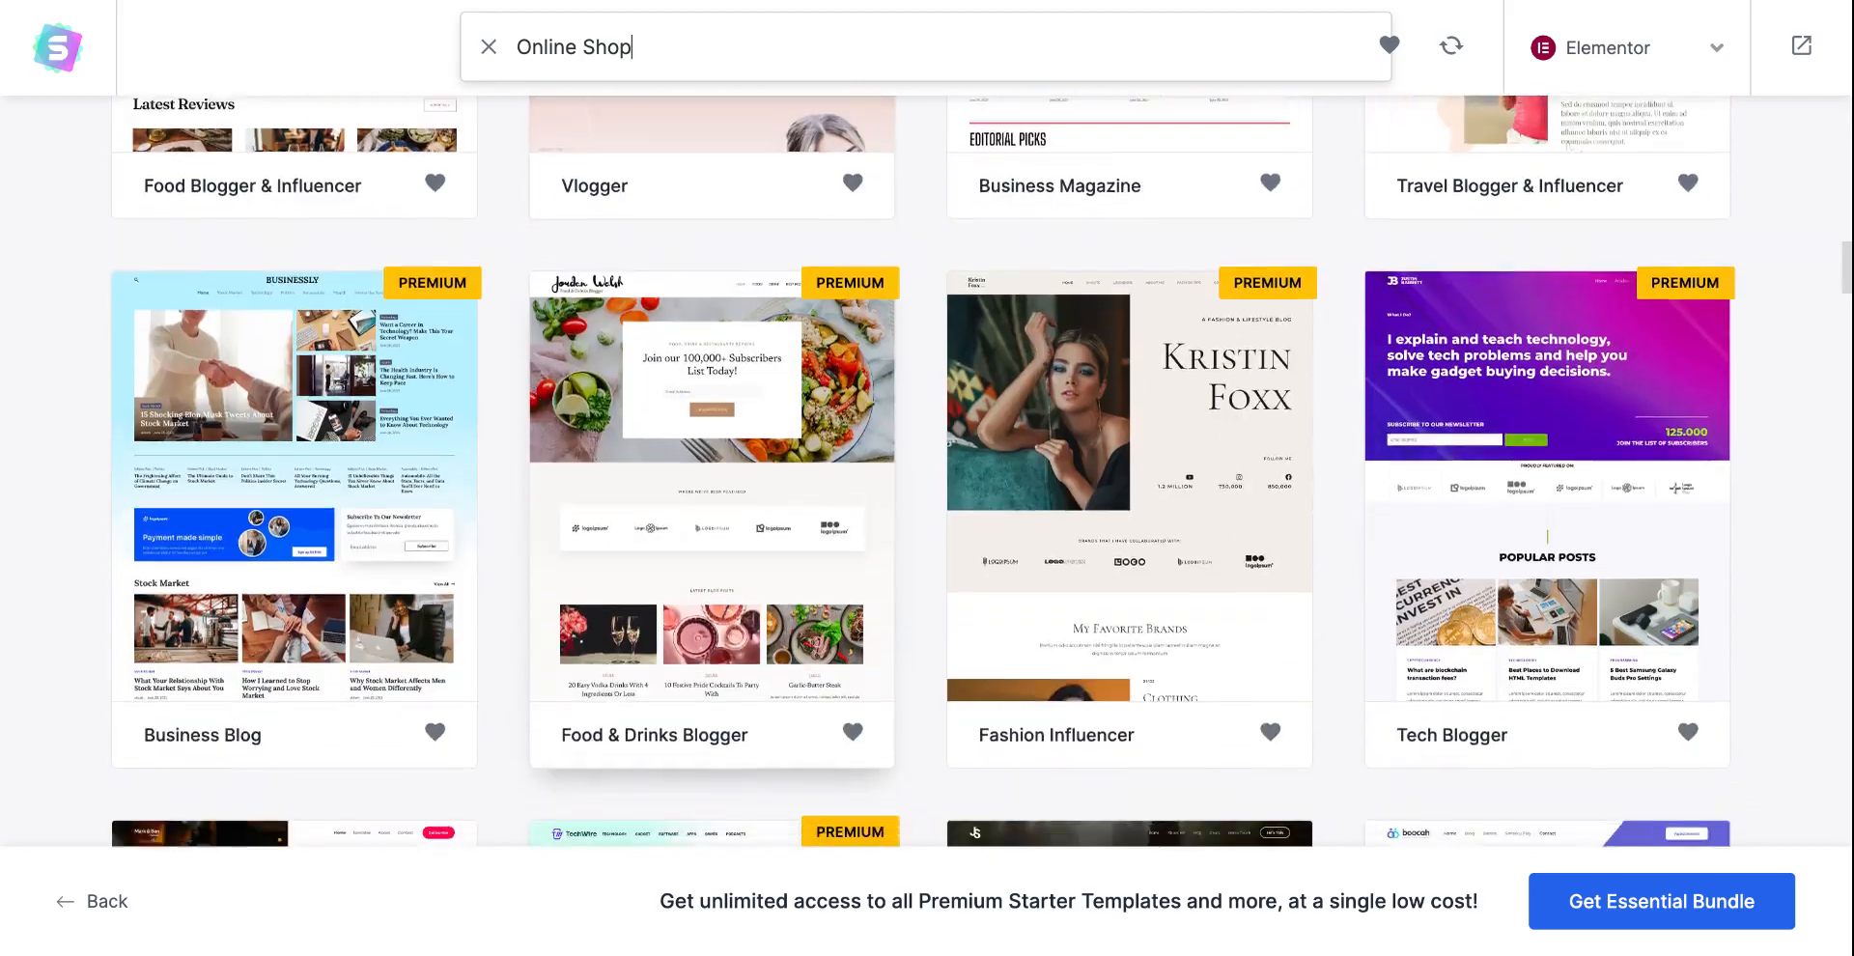
scroll(711, 579, "down", 7)
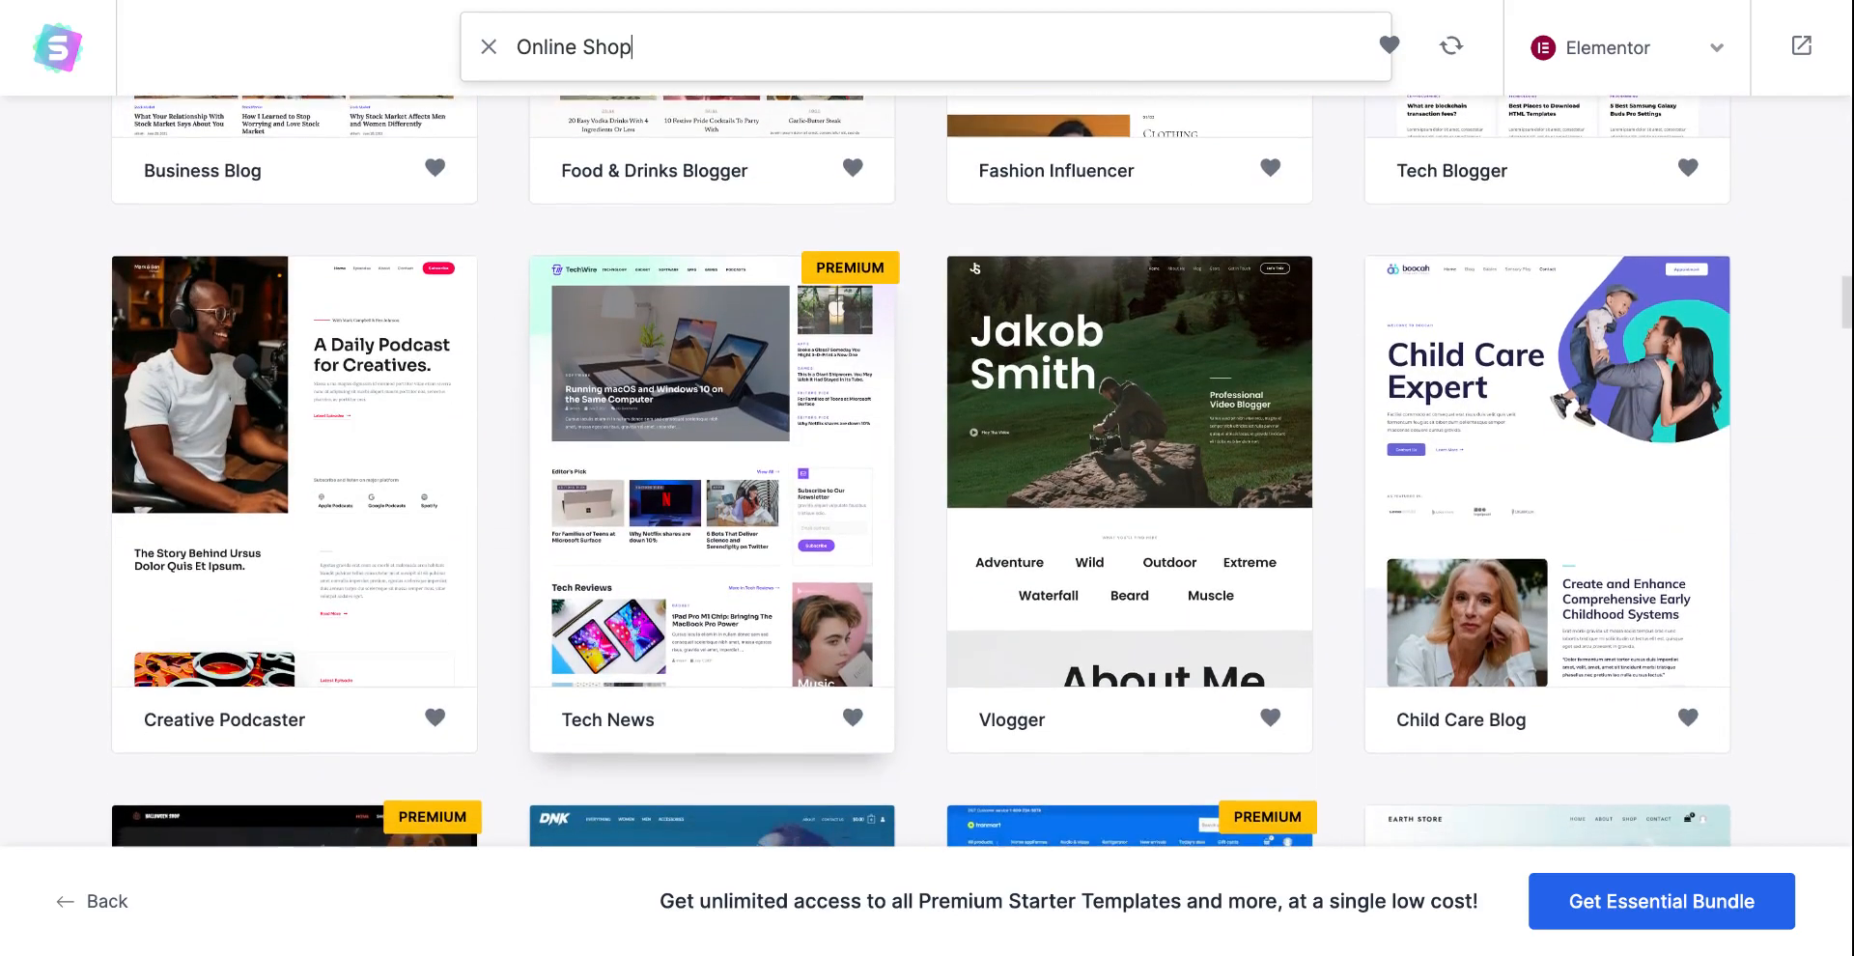
scroll(712, 434, "down", 18)
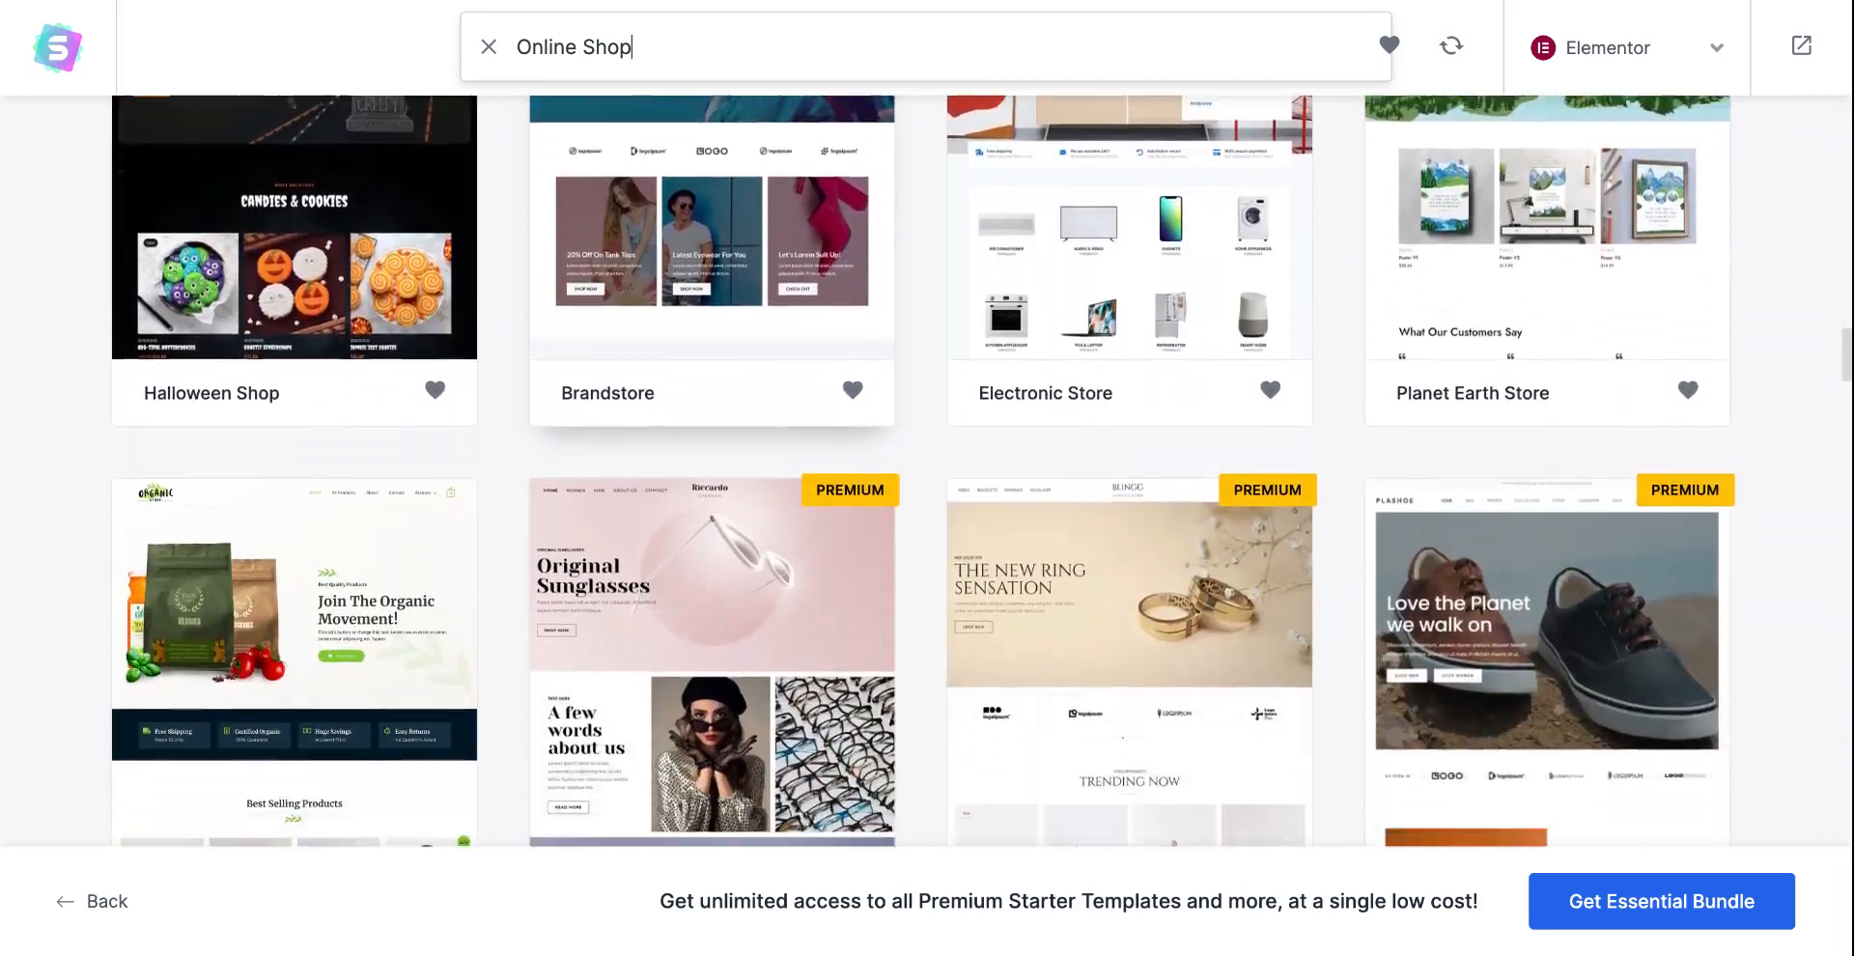
scroll(712, 435, "down", 20)
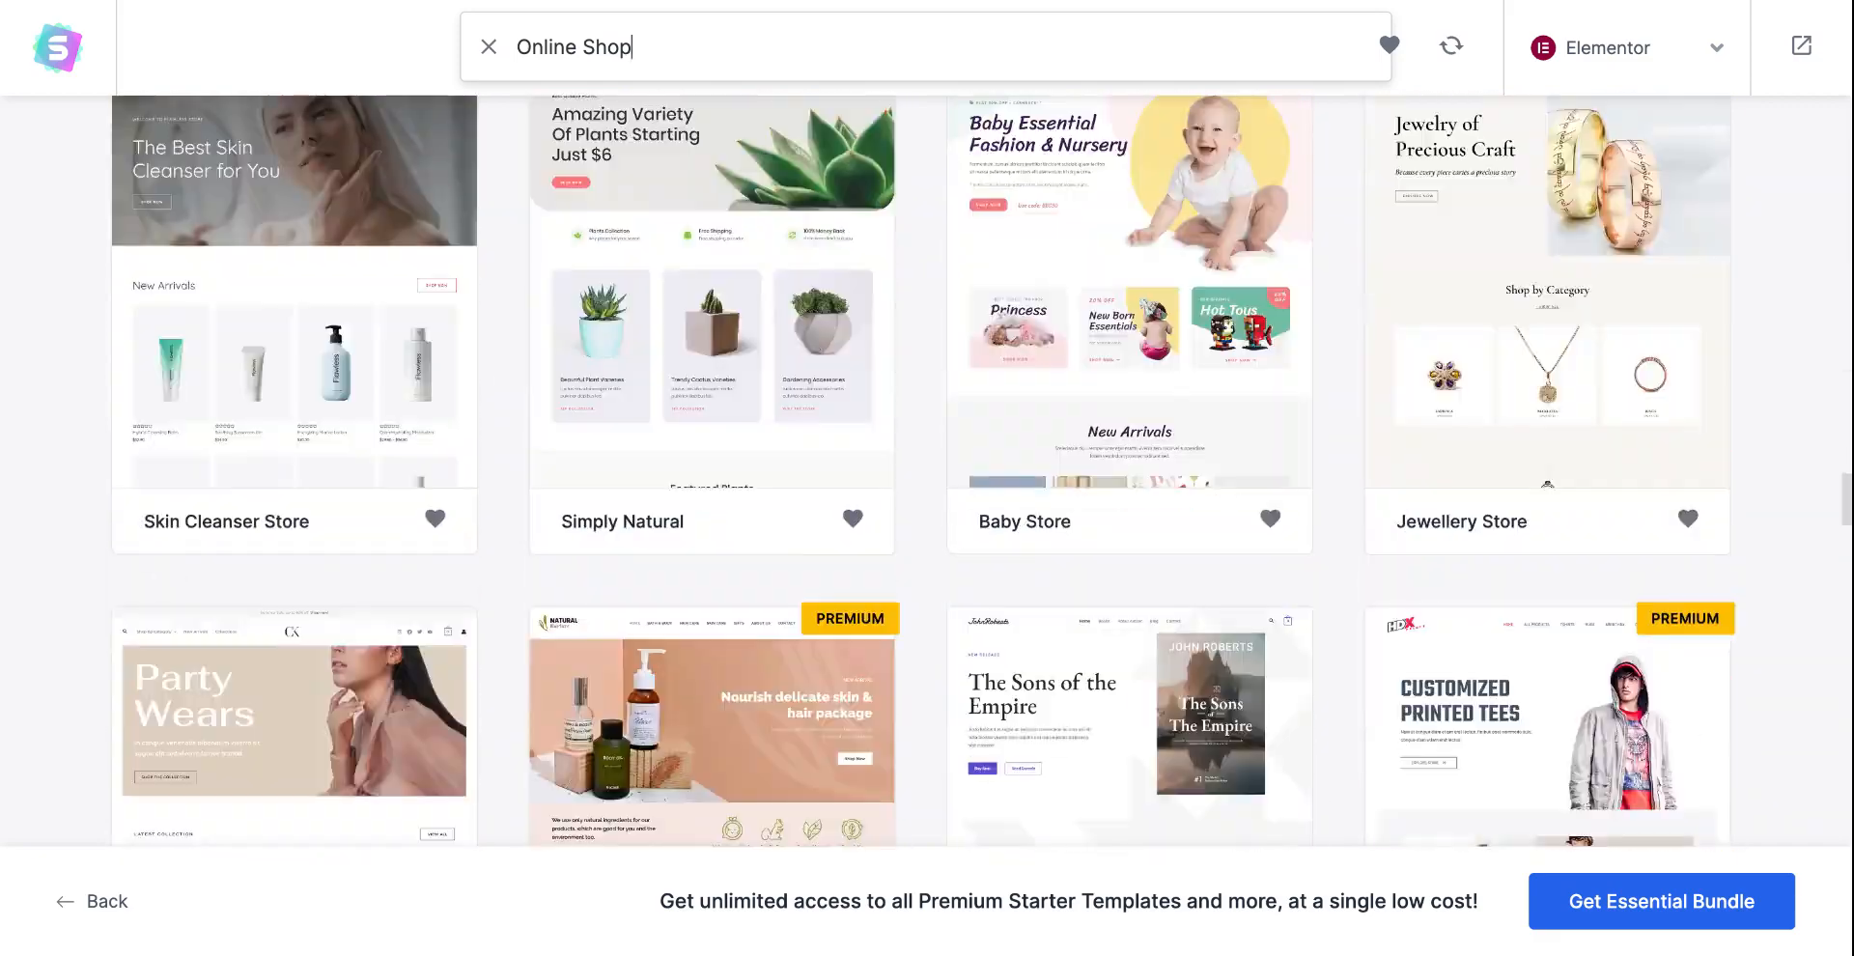
scroll(966, 435, "down", 3)
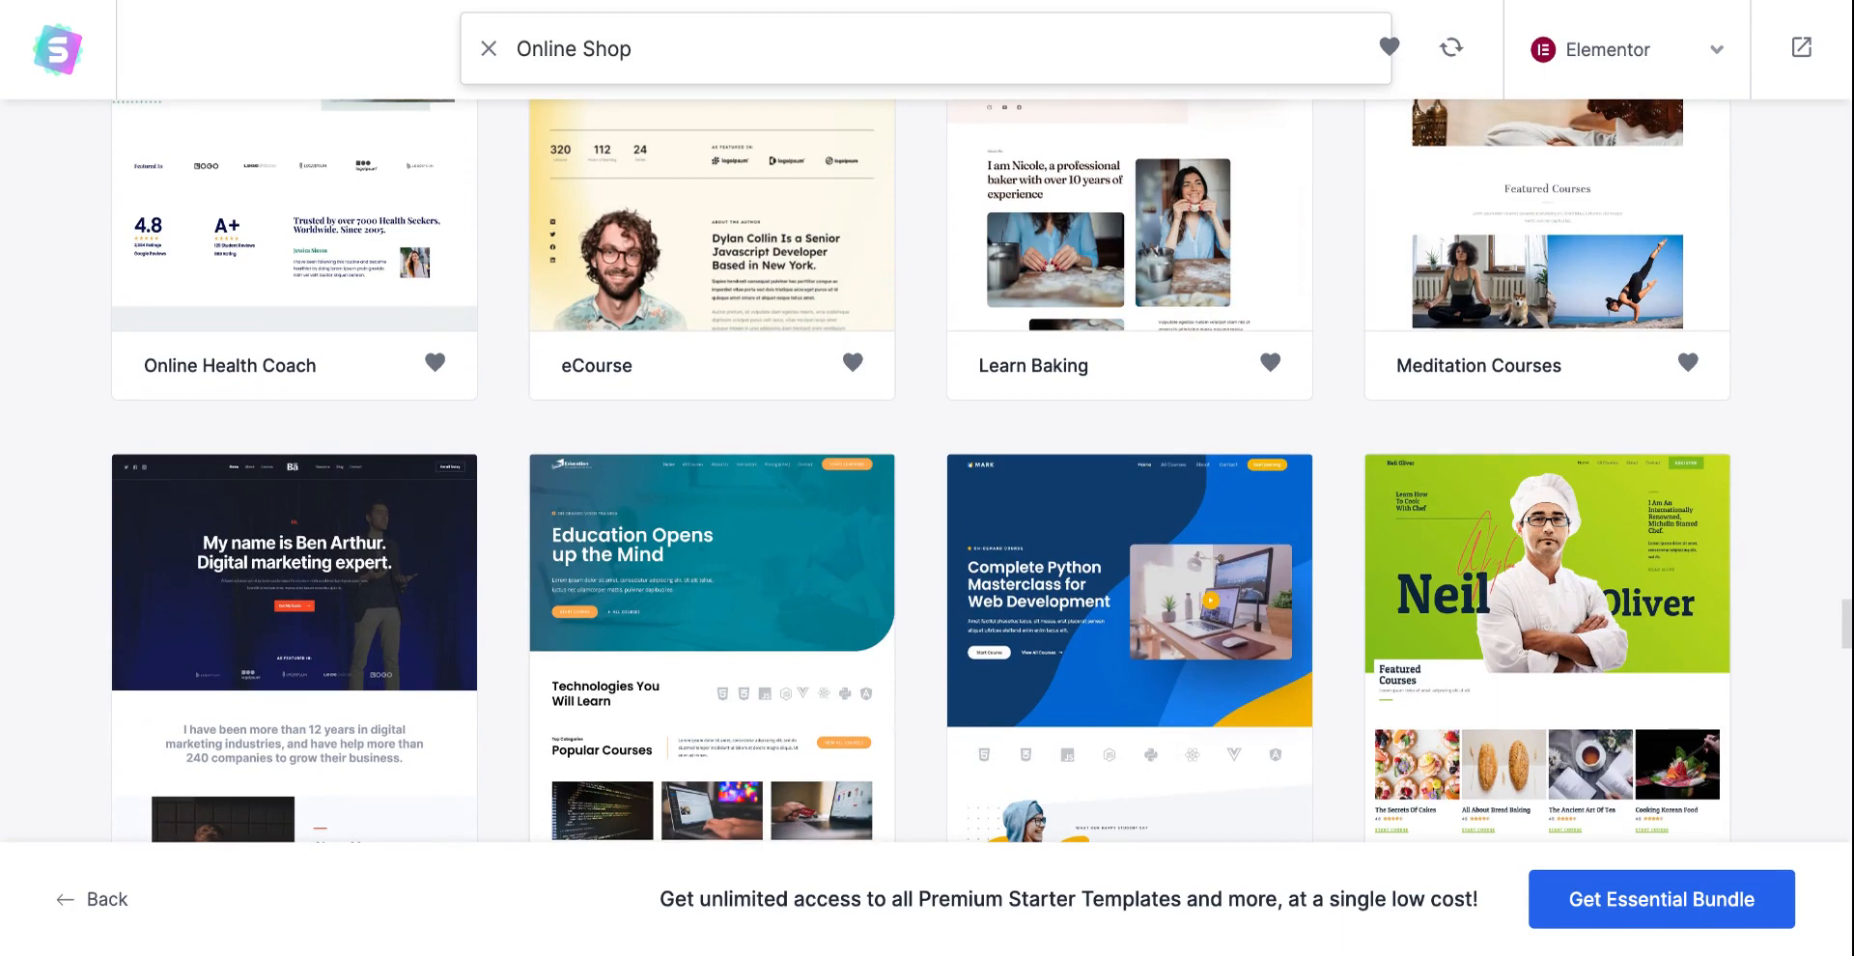
triple_click(779, 60)
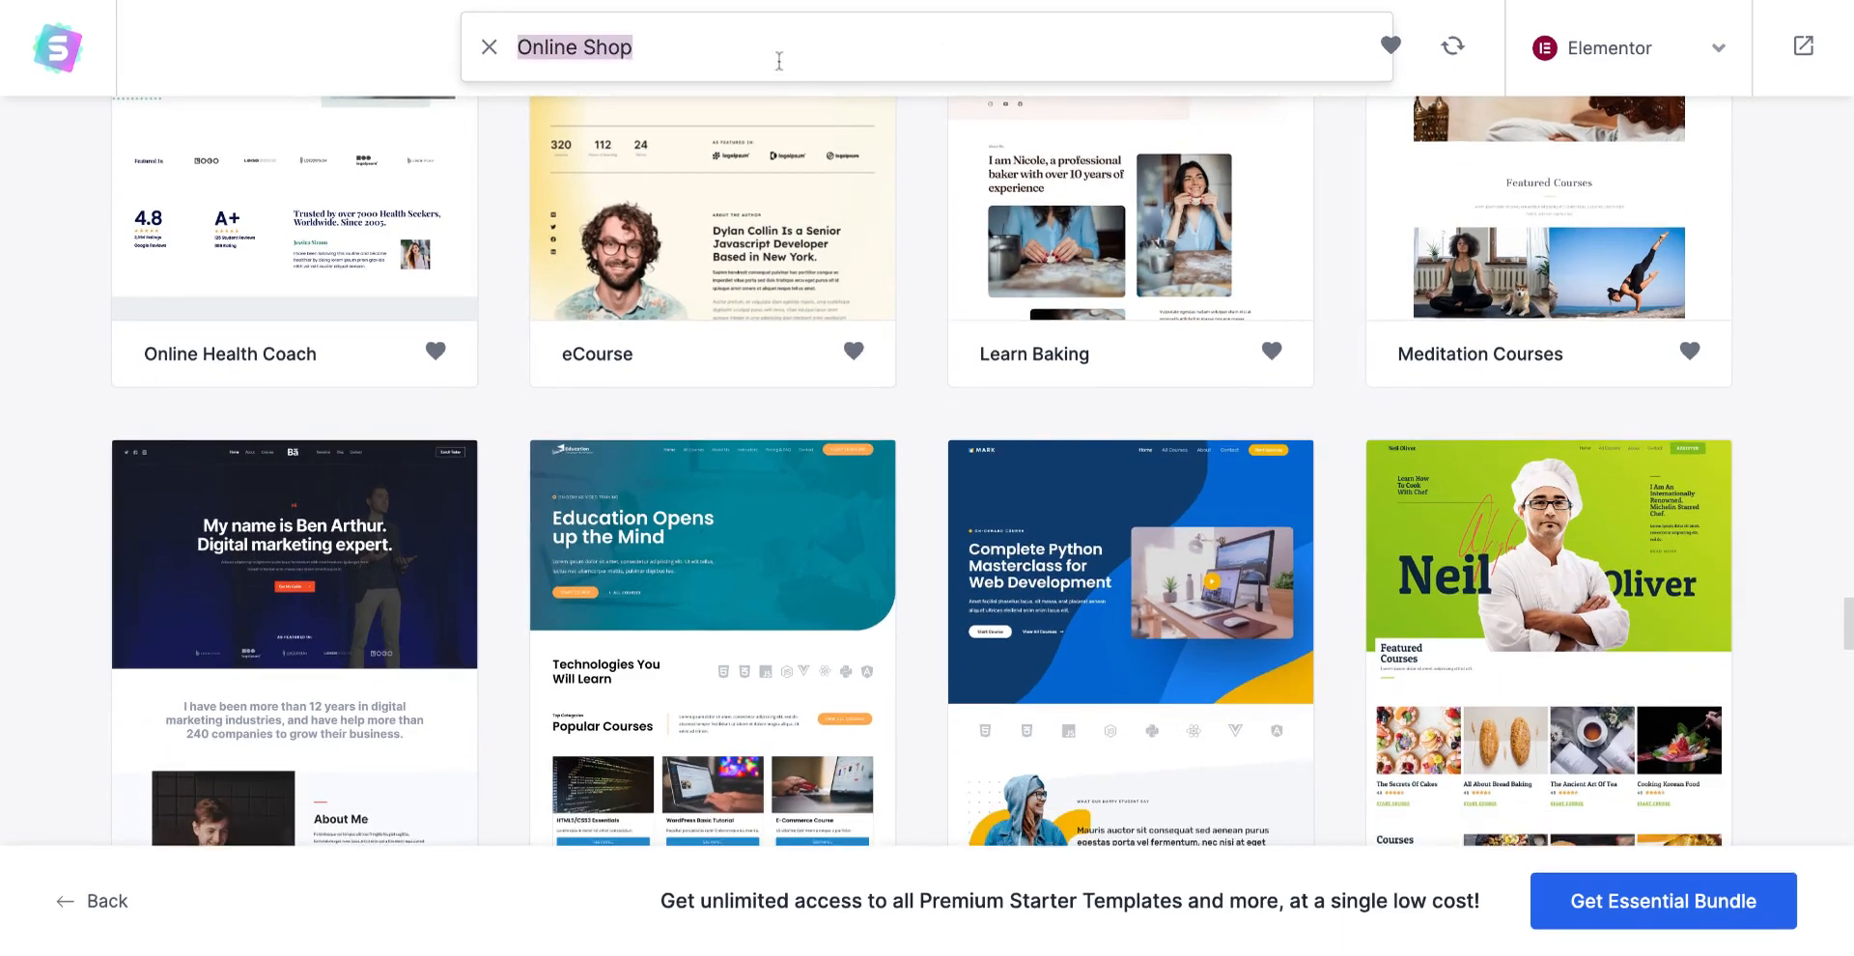
type("https://websitedemos.net/t-shirts-store-04/")
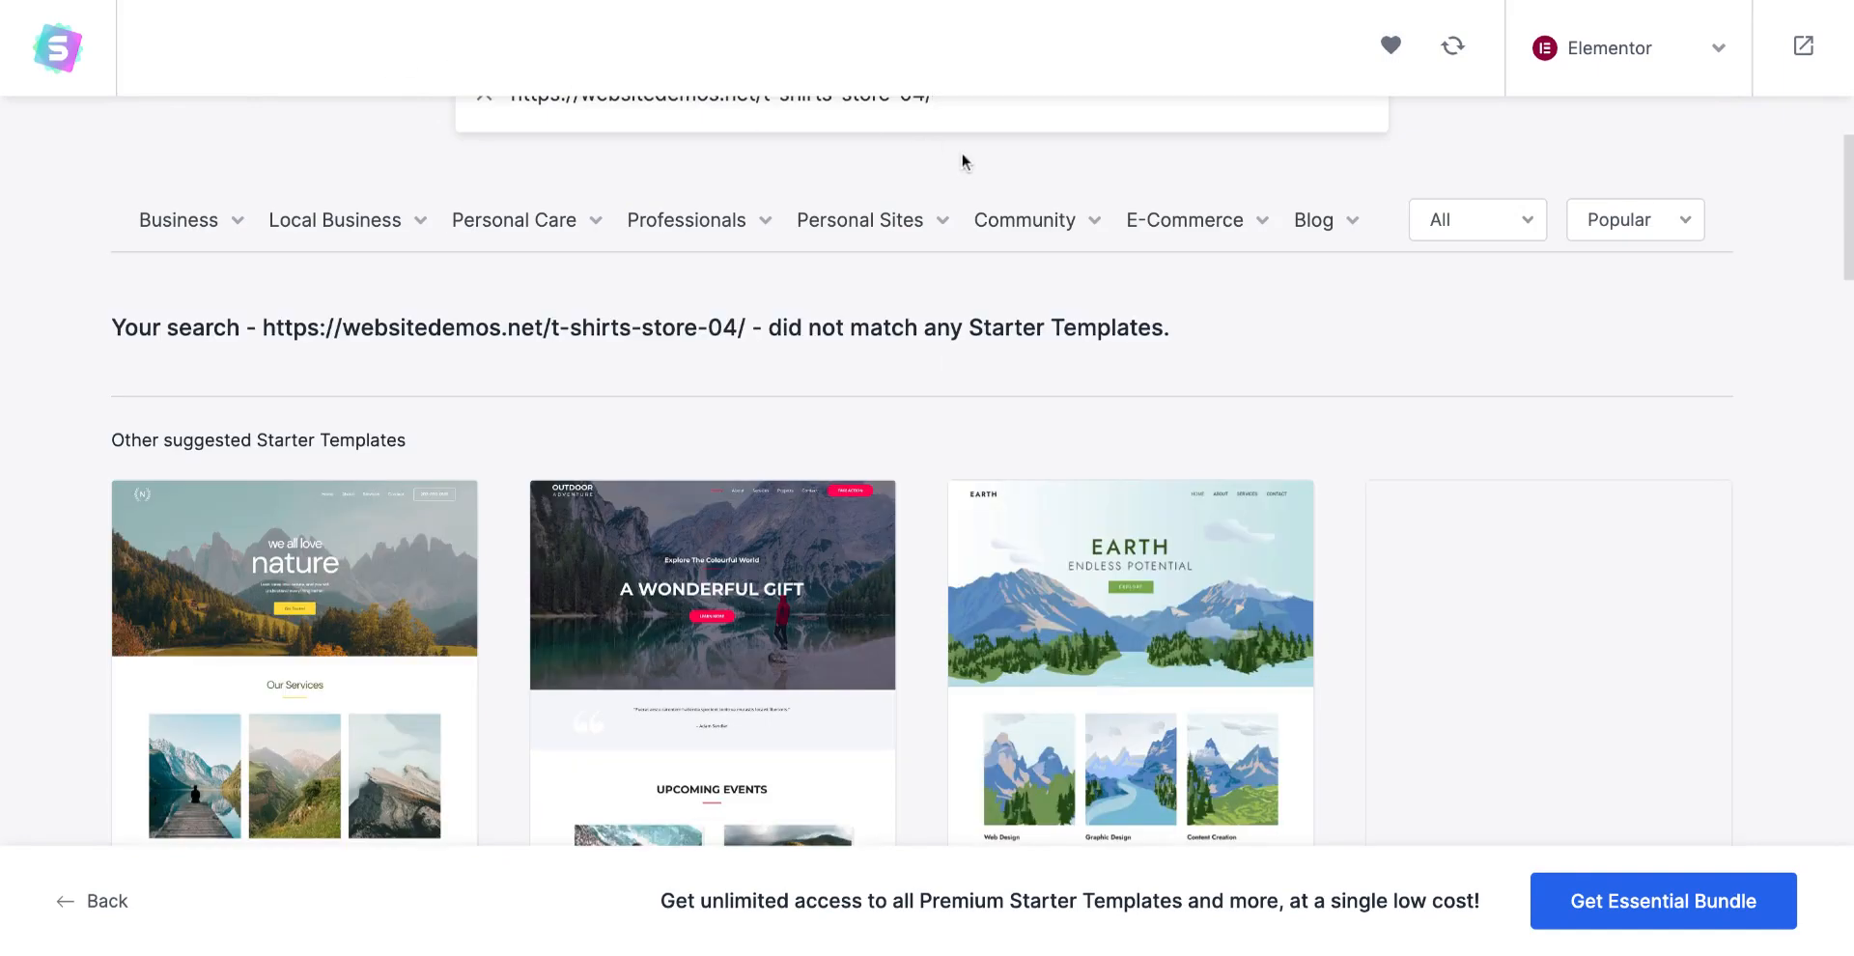
scroll(963, 160, "down", 3)
scroll(963, 160, "down", 10)
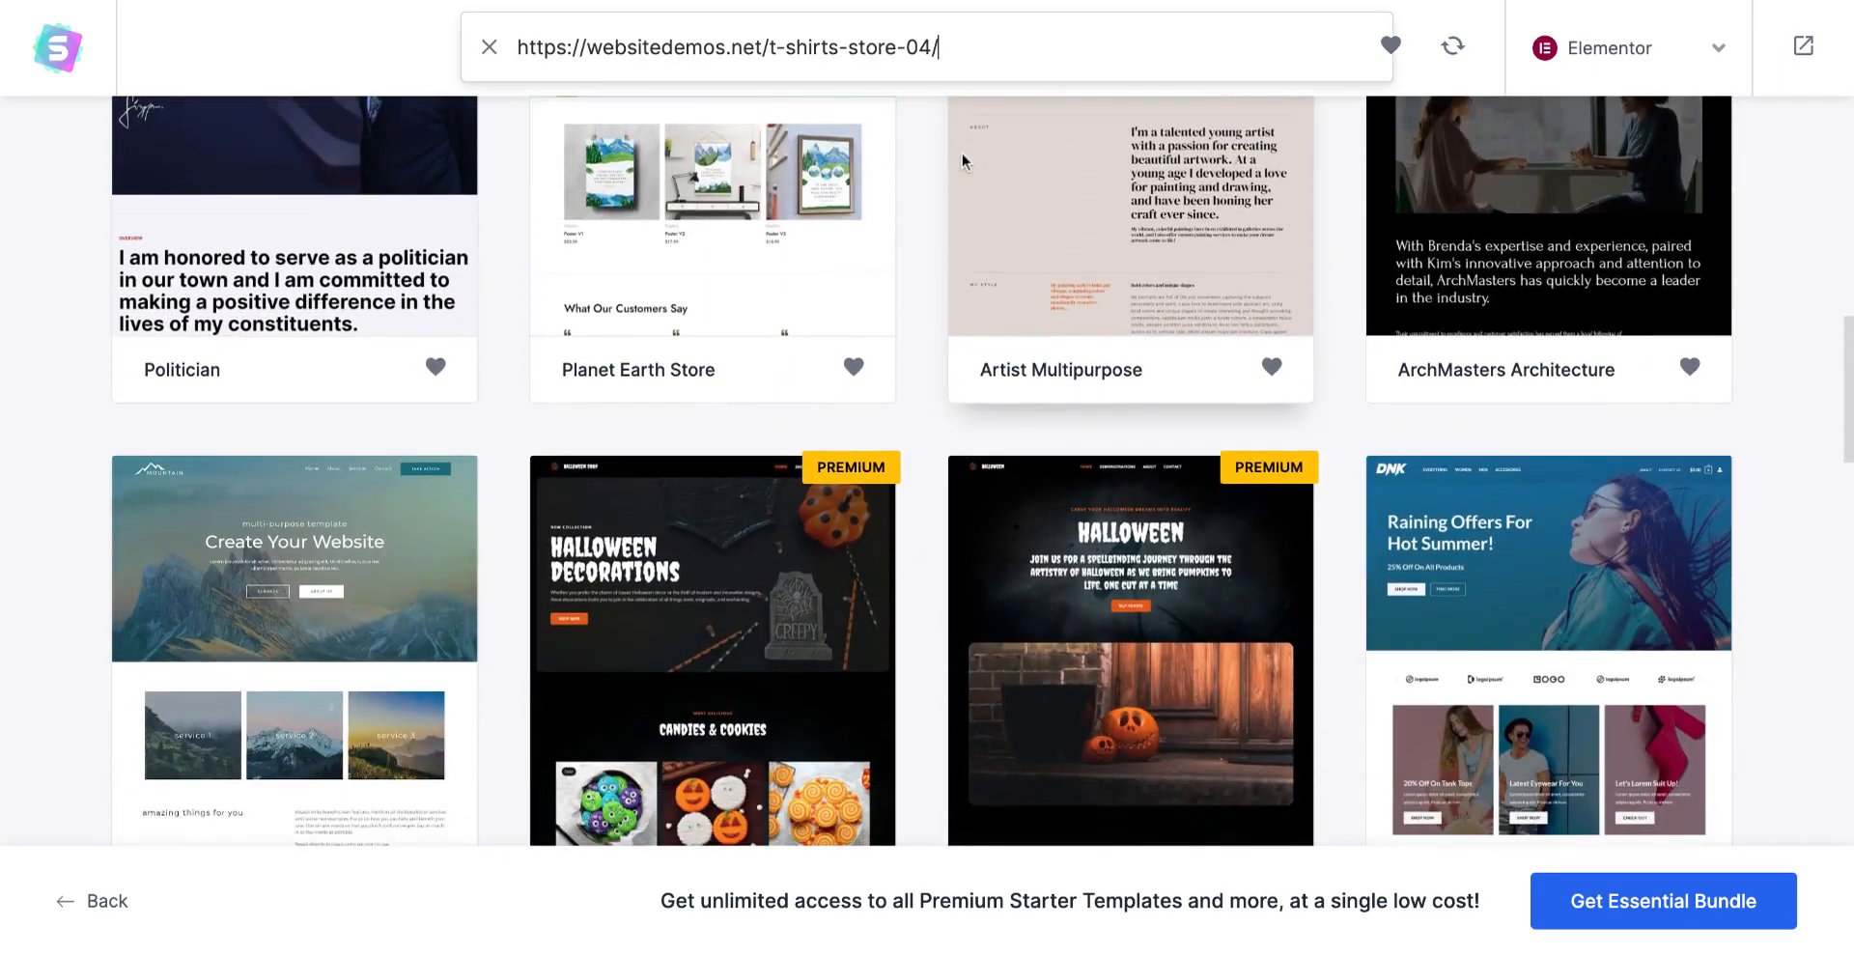
scroll(925, 471, "down", 12)
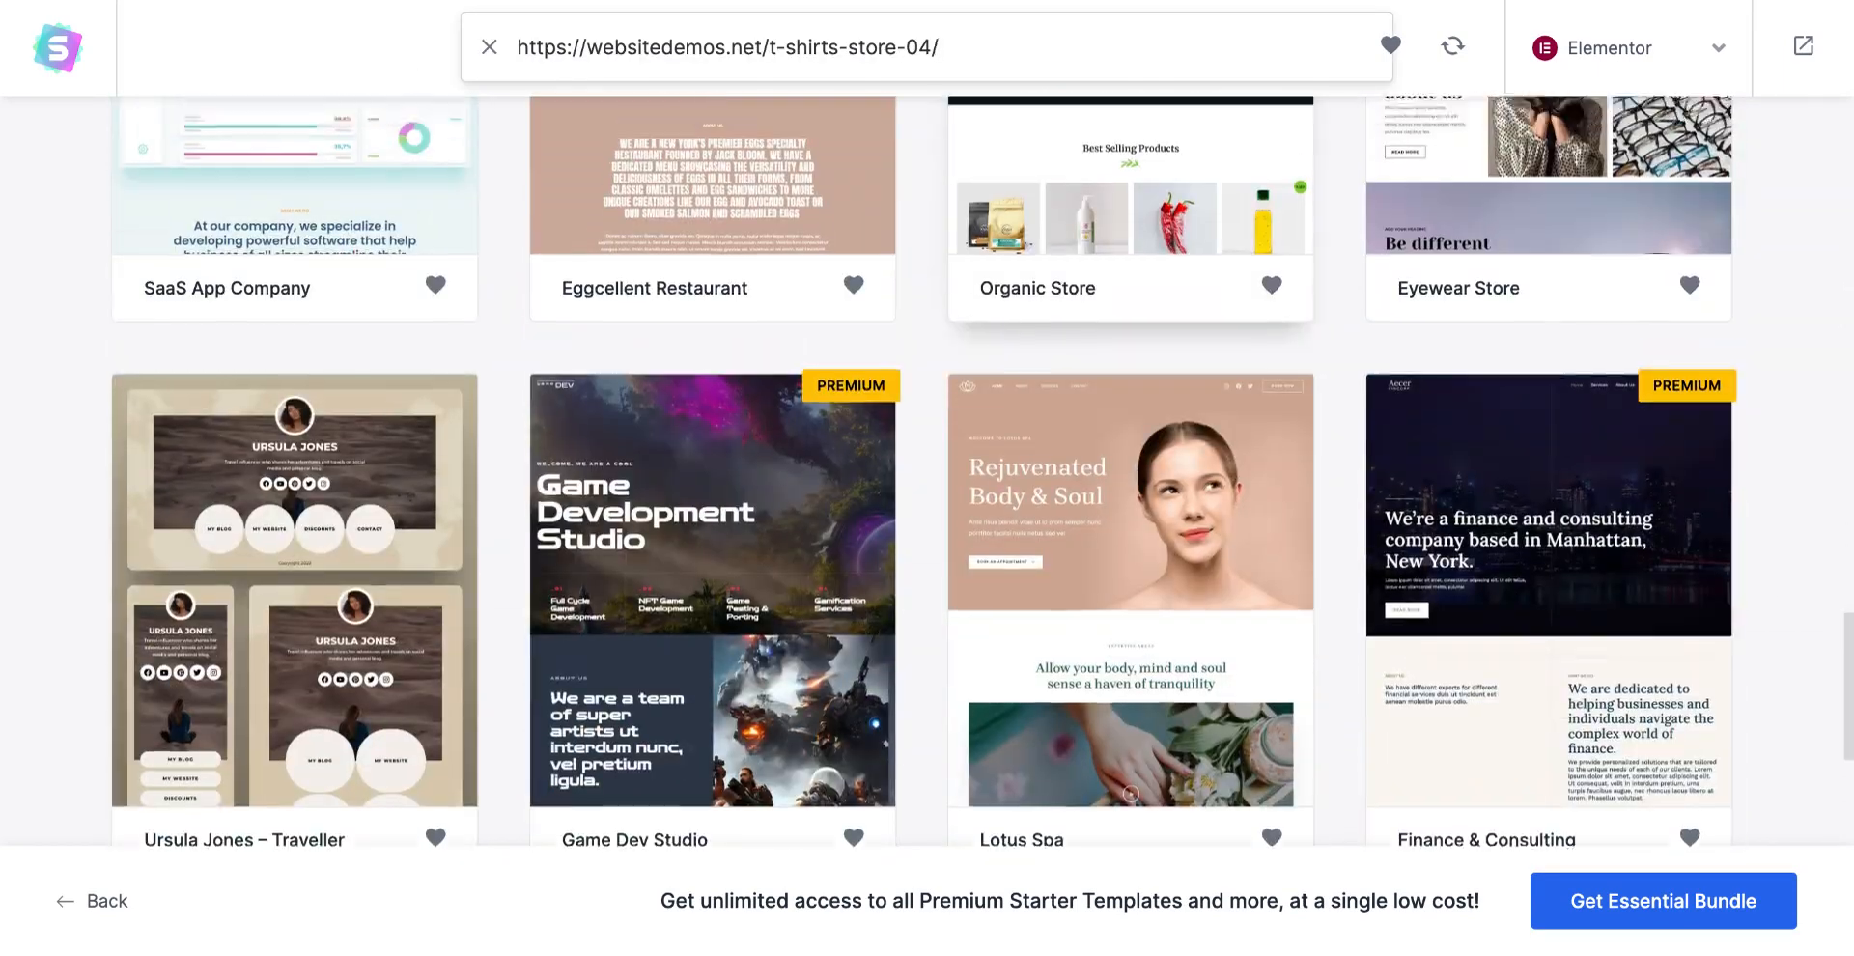
scroll(924, 471, "down", 12)
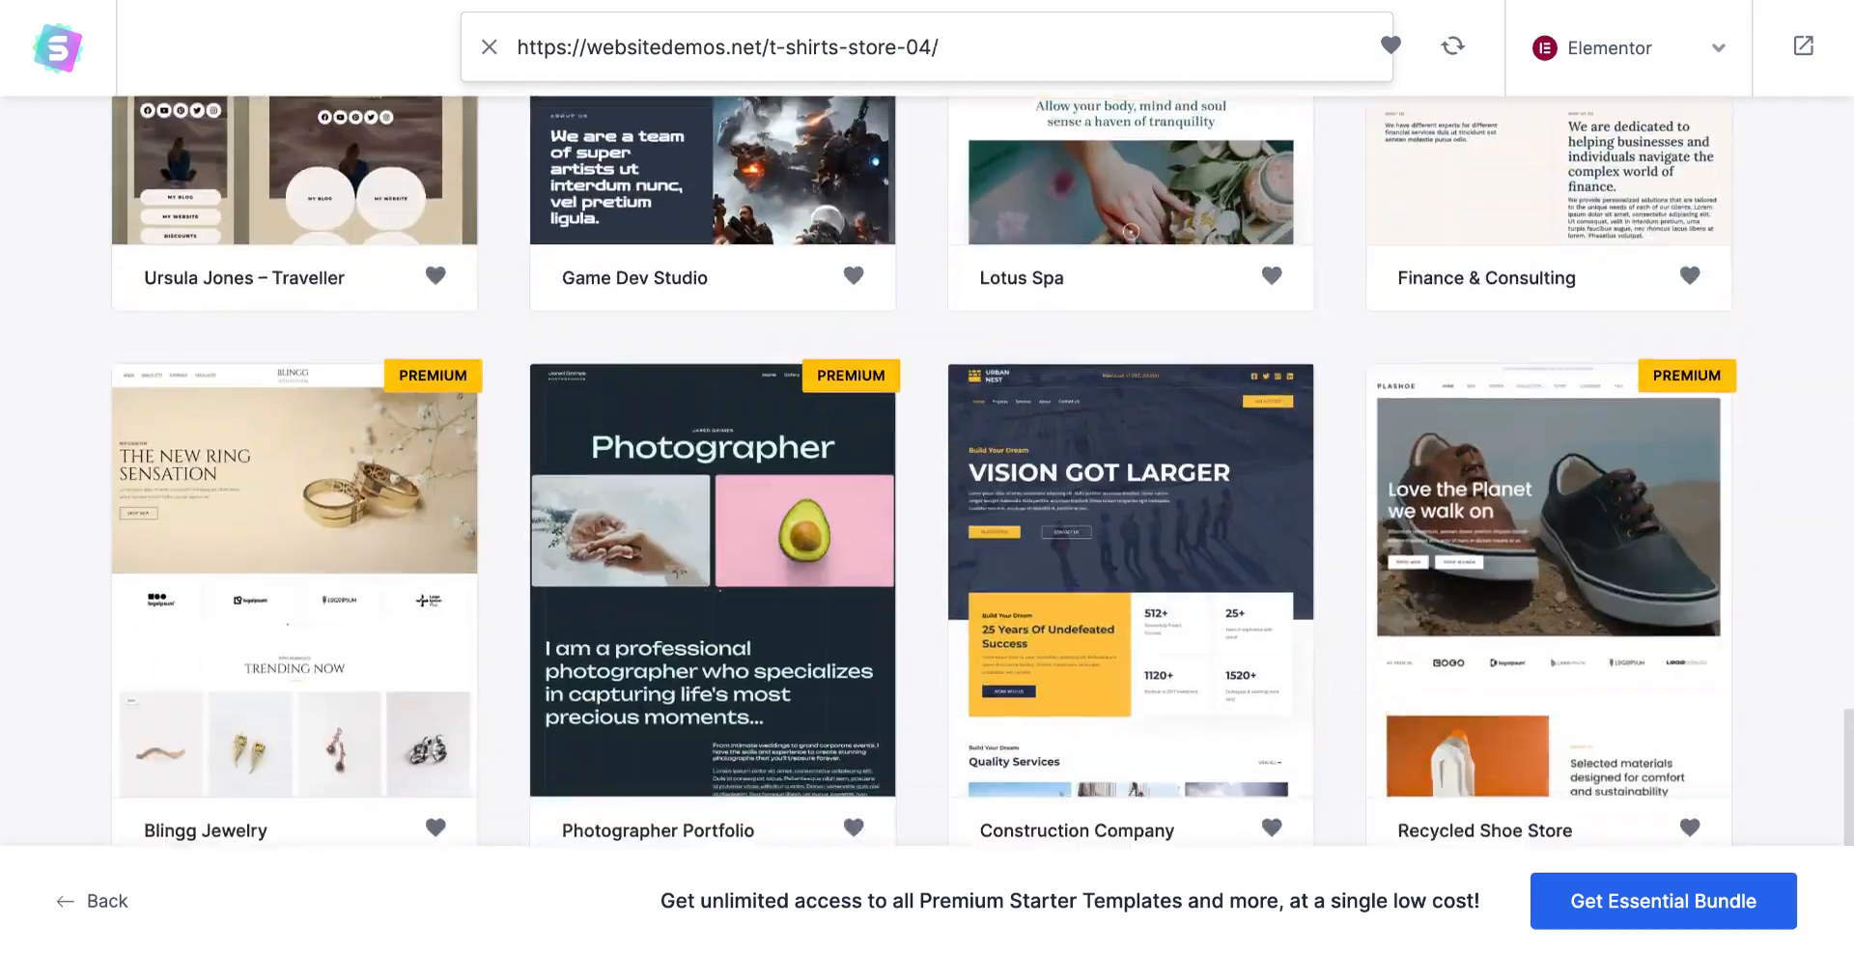
scroll(941, 478, "down", 3)
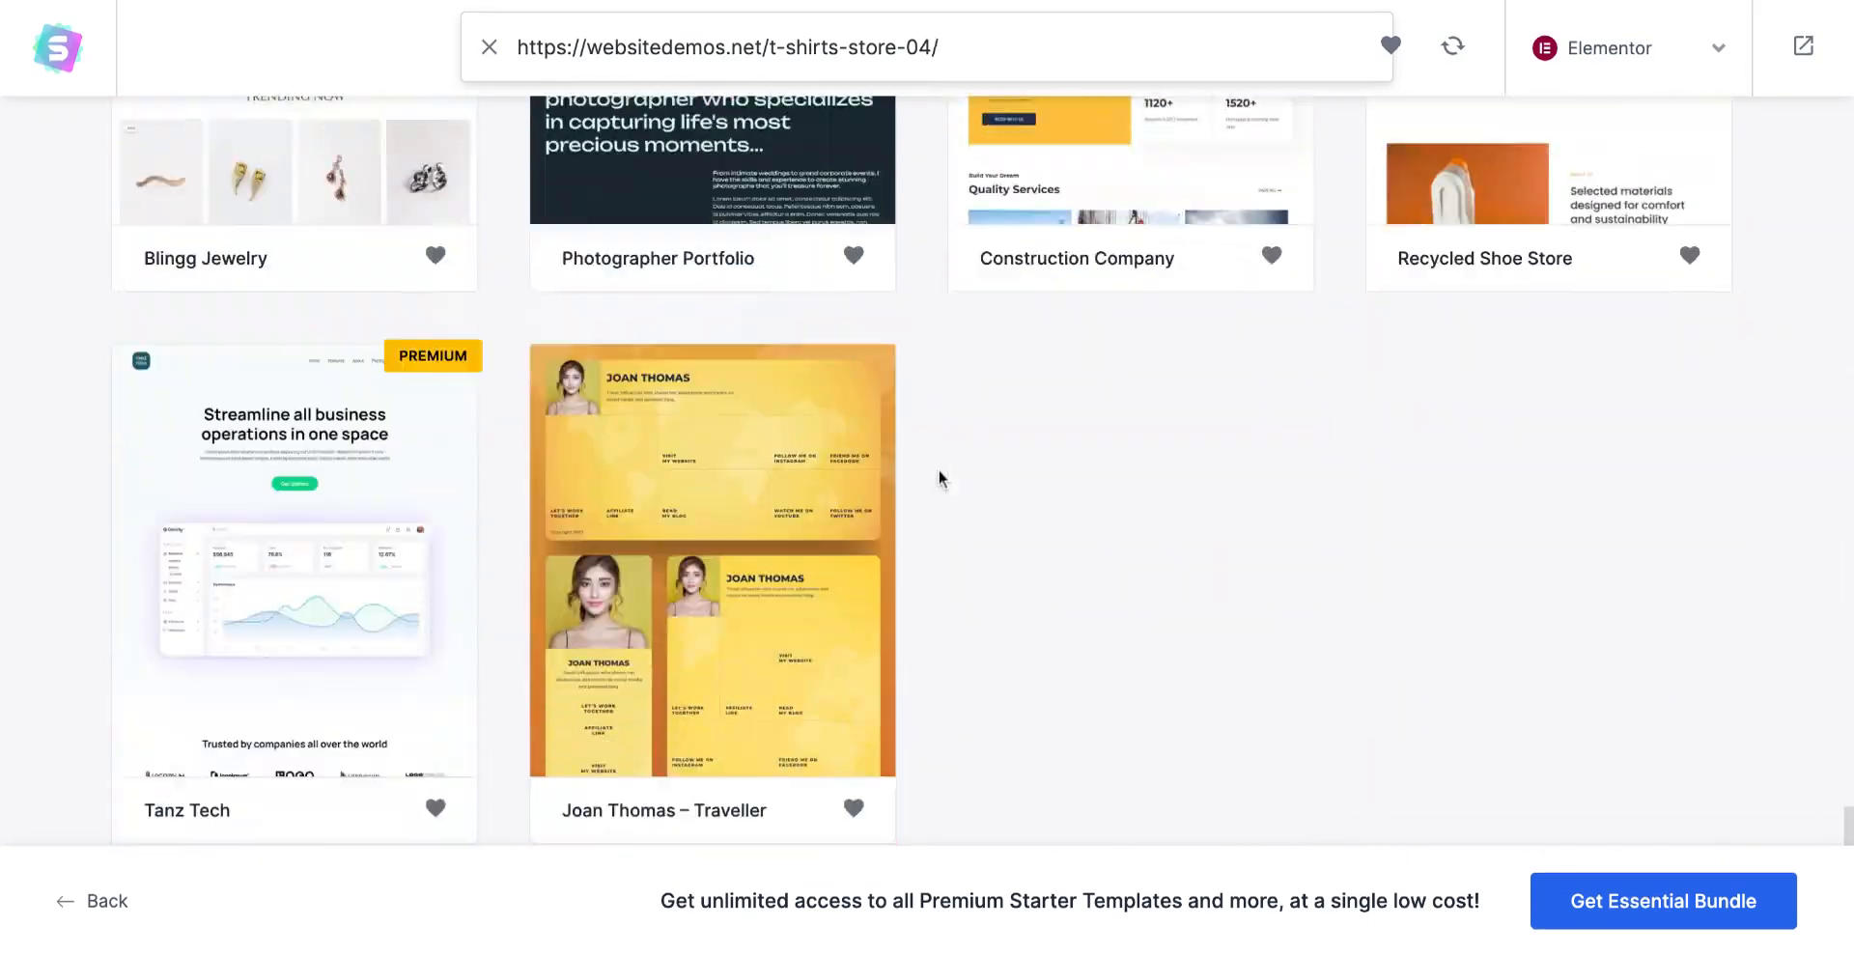
scroll(942, 478, "up", 20)
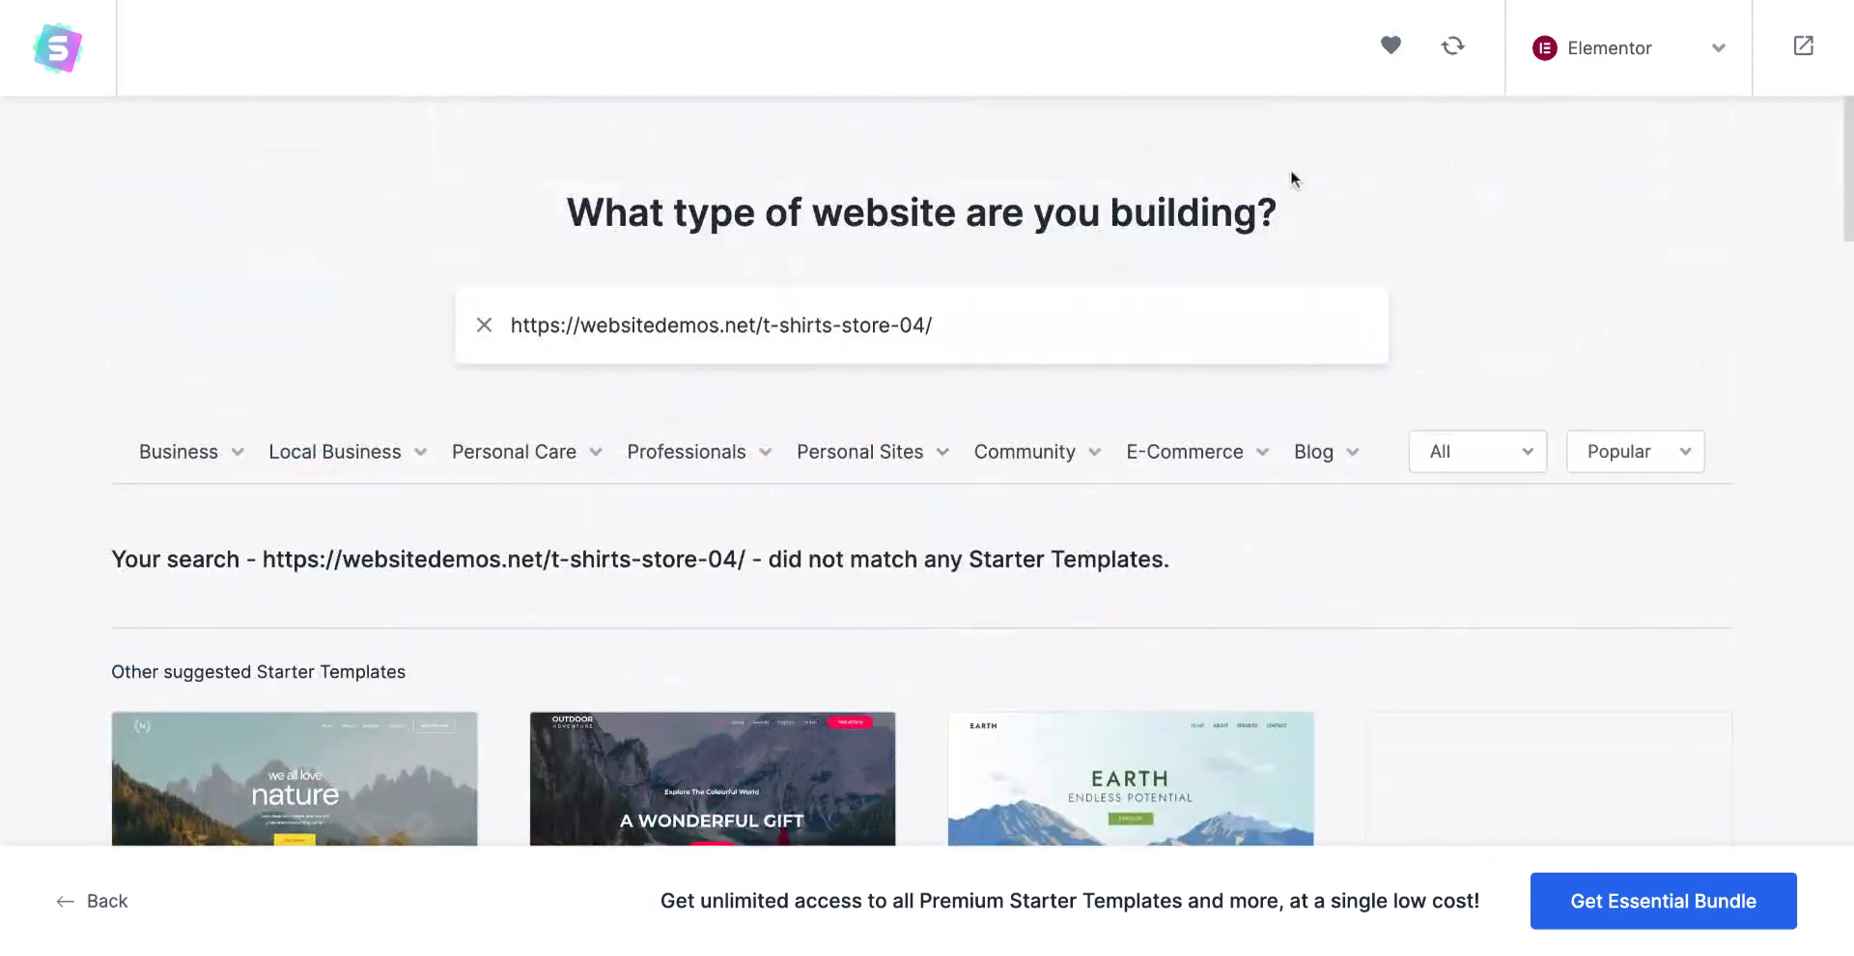
mouse_move(917, 480)
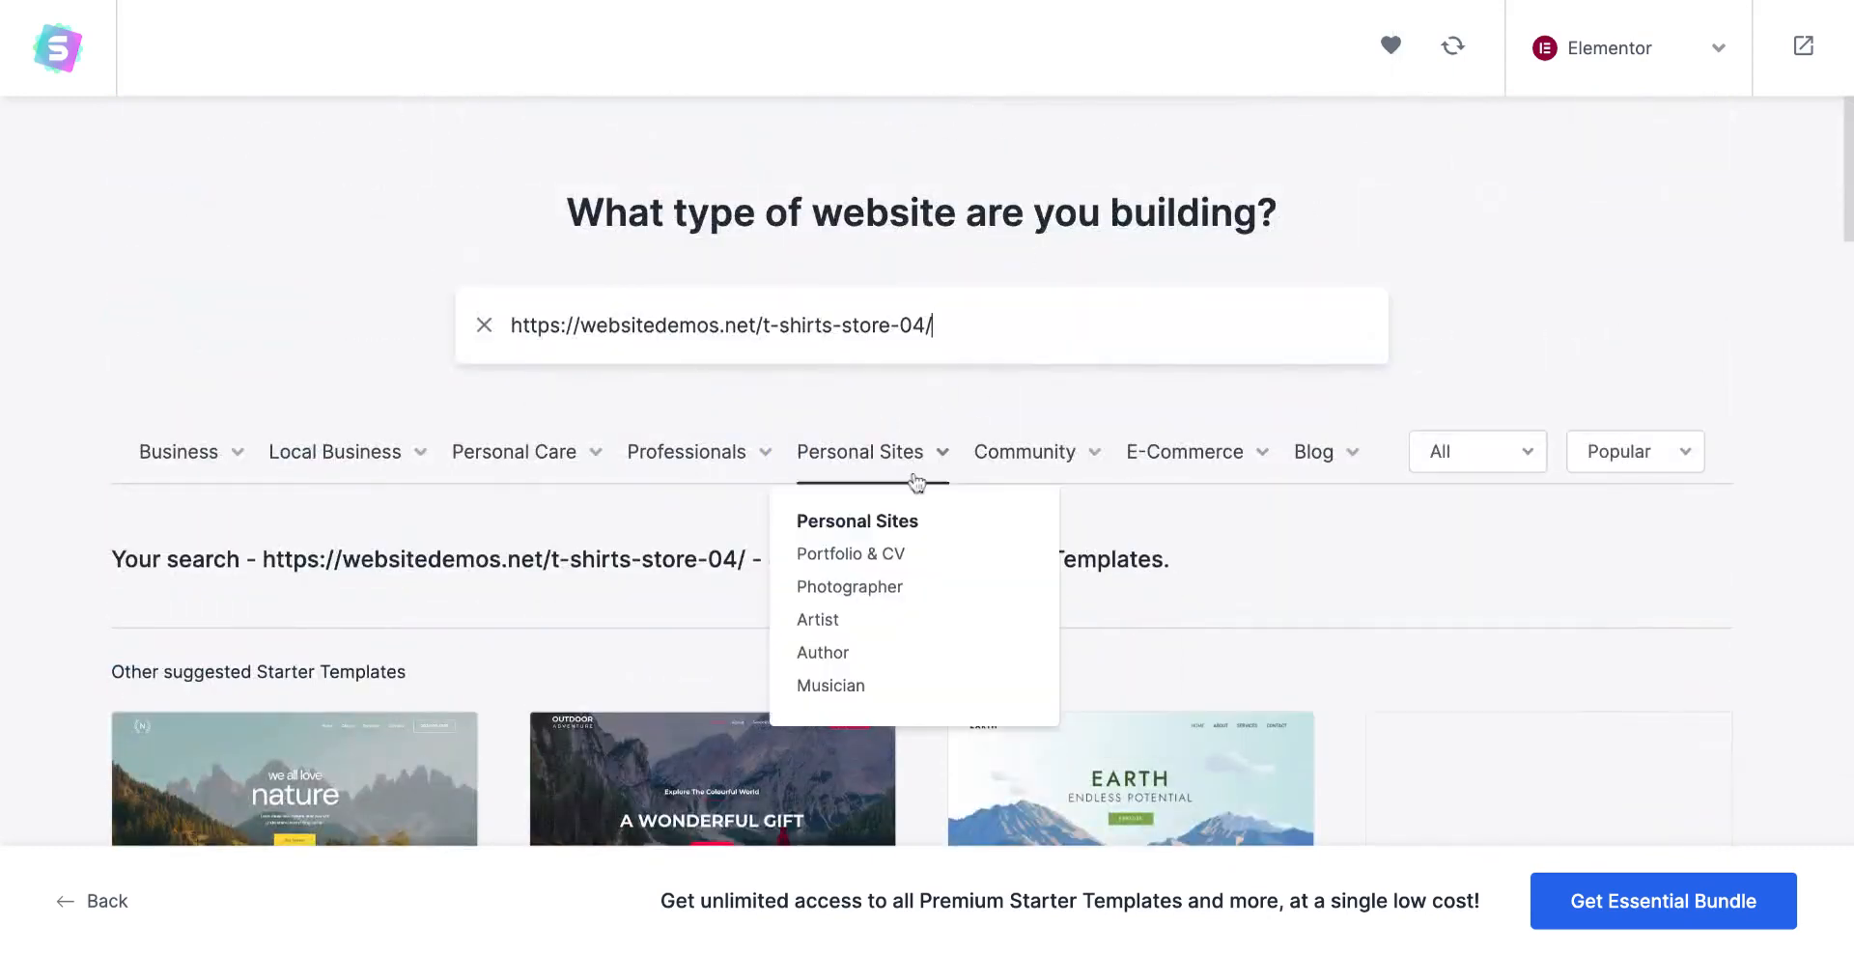
Clear the template search, then select the Love Nature starter template and preview its page down to the footer
left_click(485, 328)
scroll(1603, 616, "down", 2)
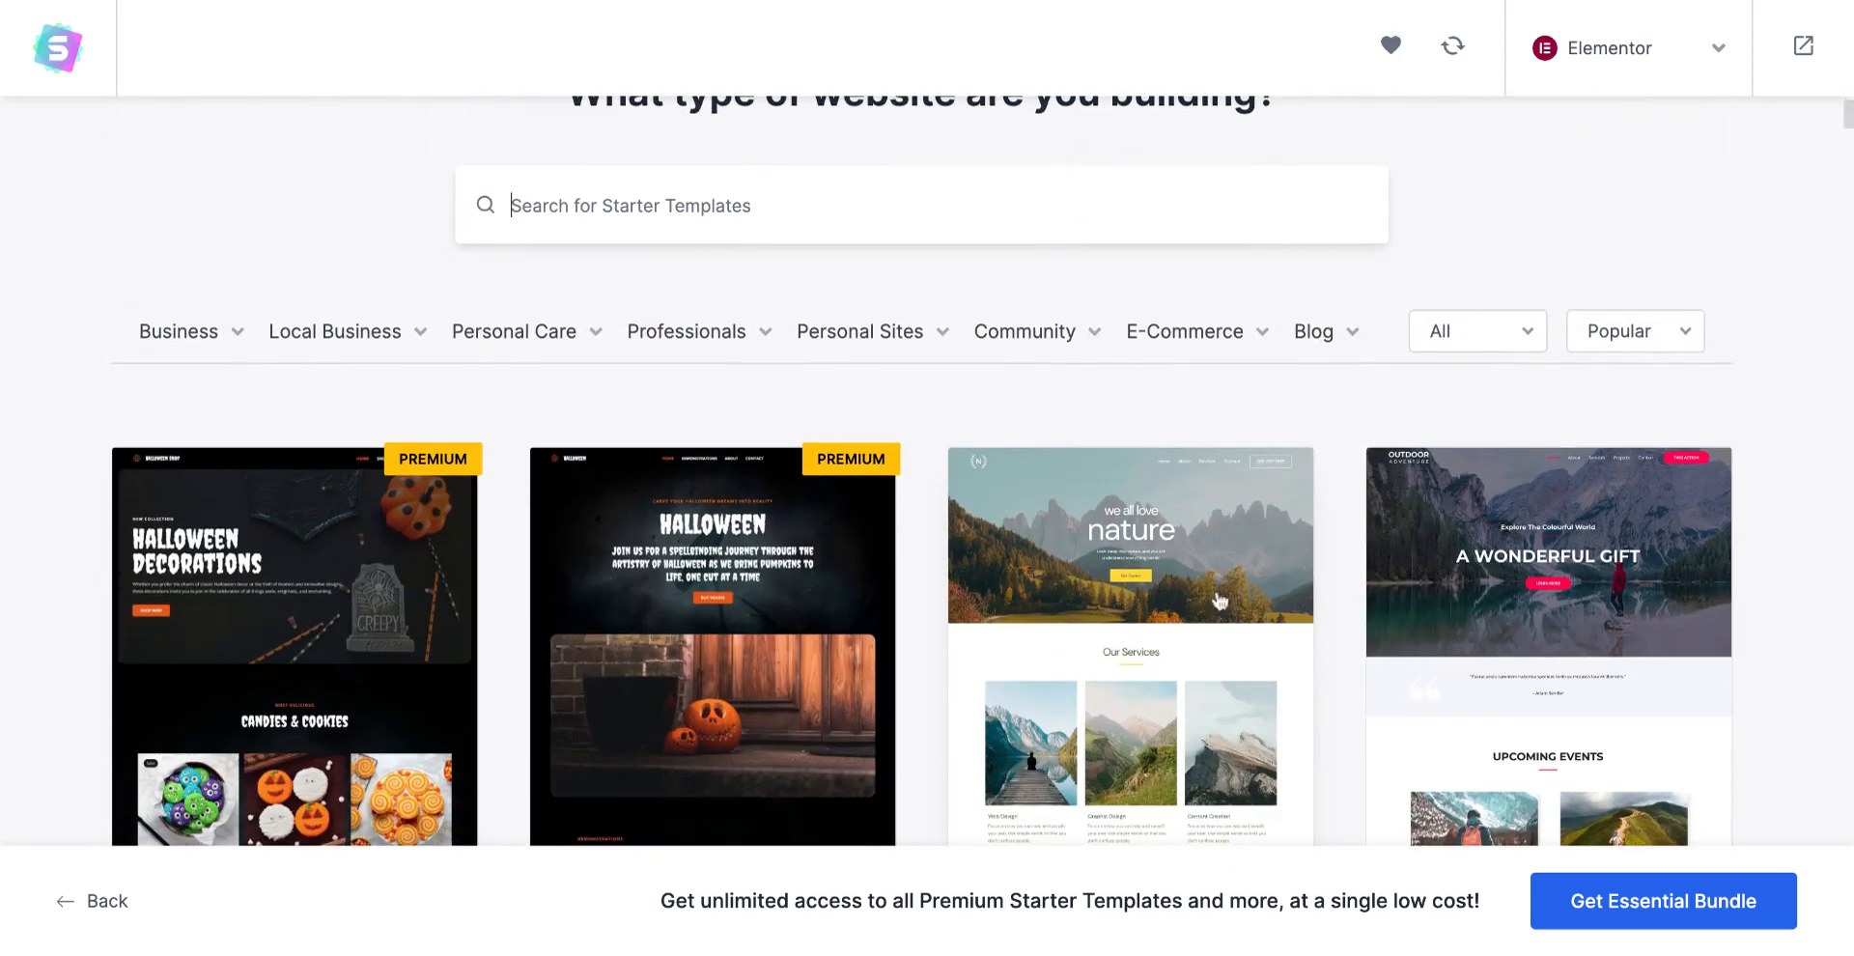
scroll(1418, 502, "down", 3)
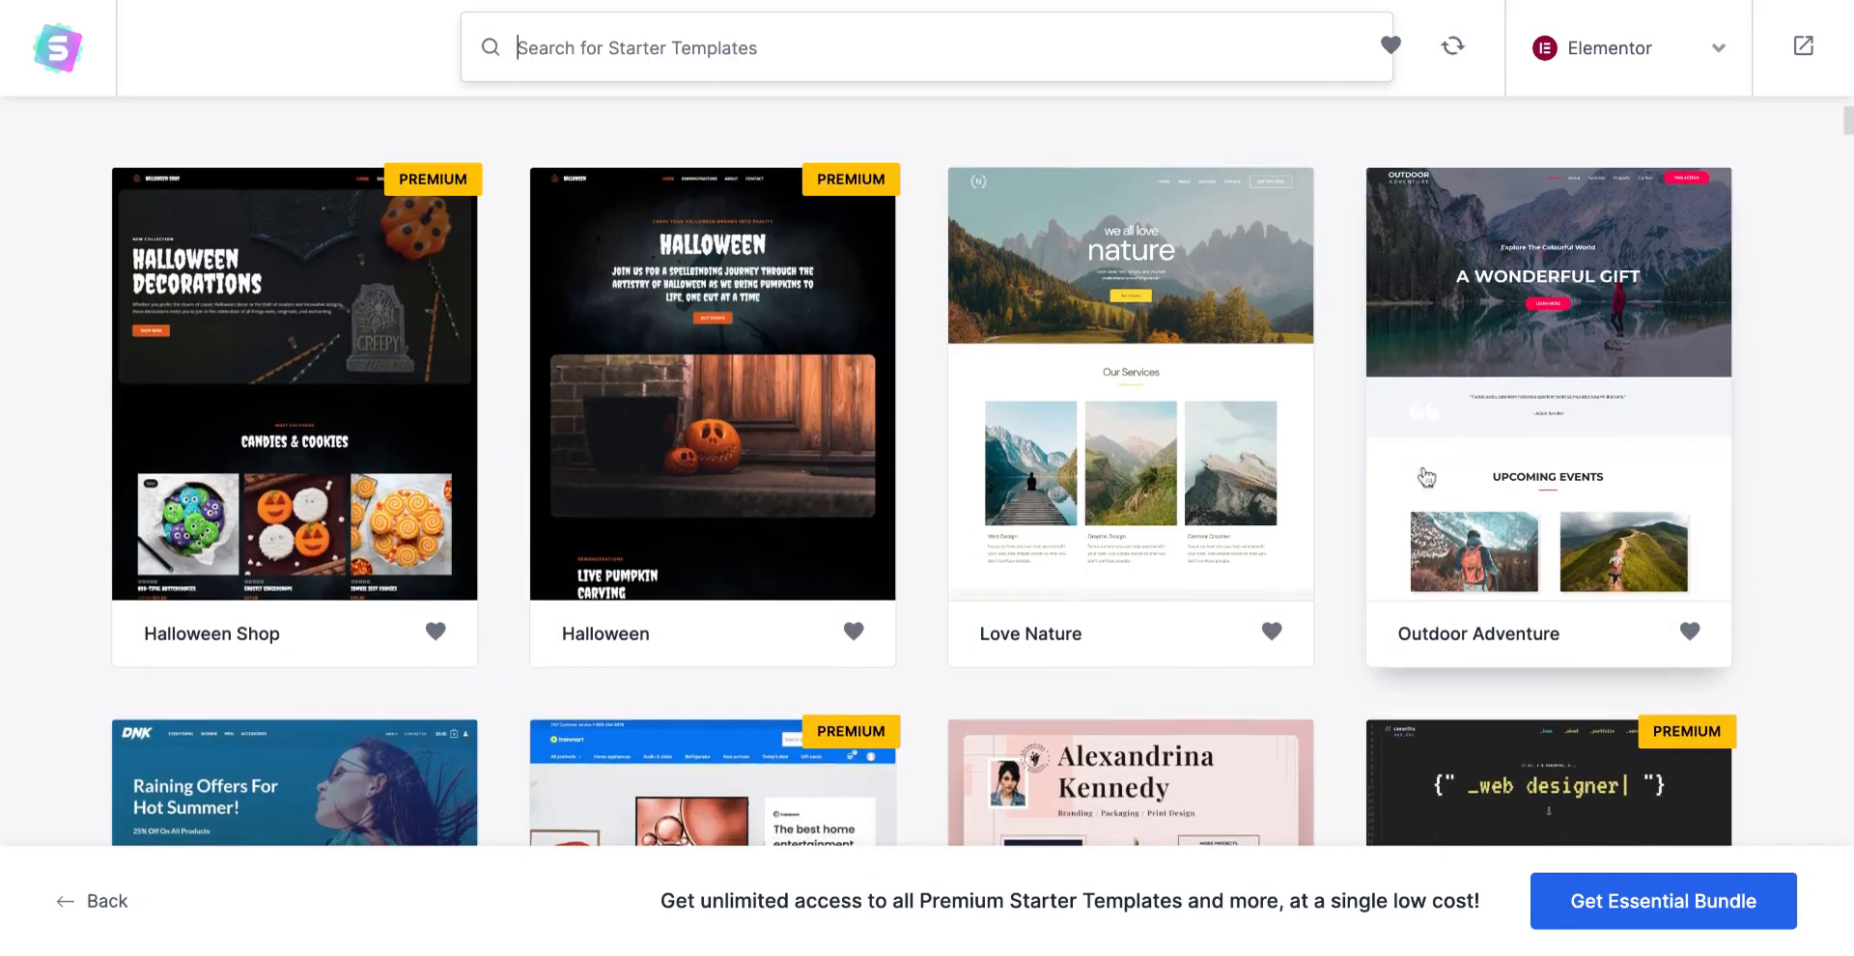
left_click(1119, 303)
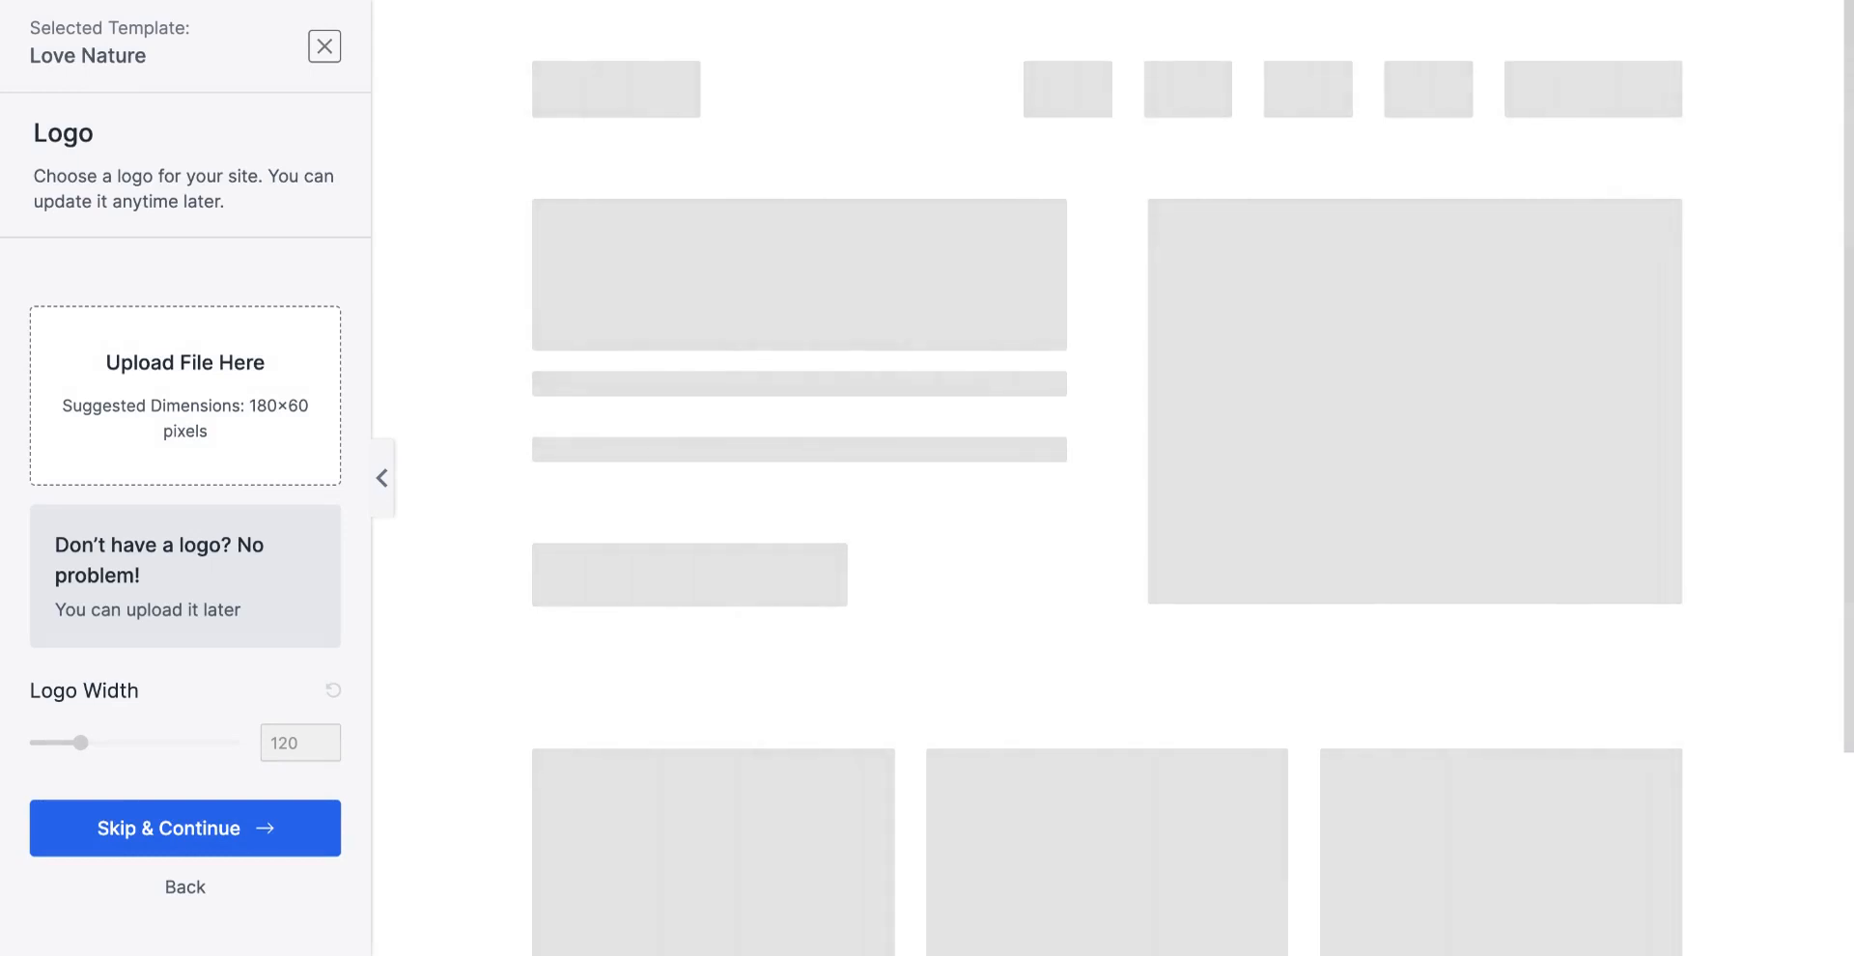
scroll(928, 411, "down", 15)
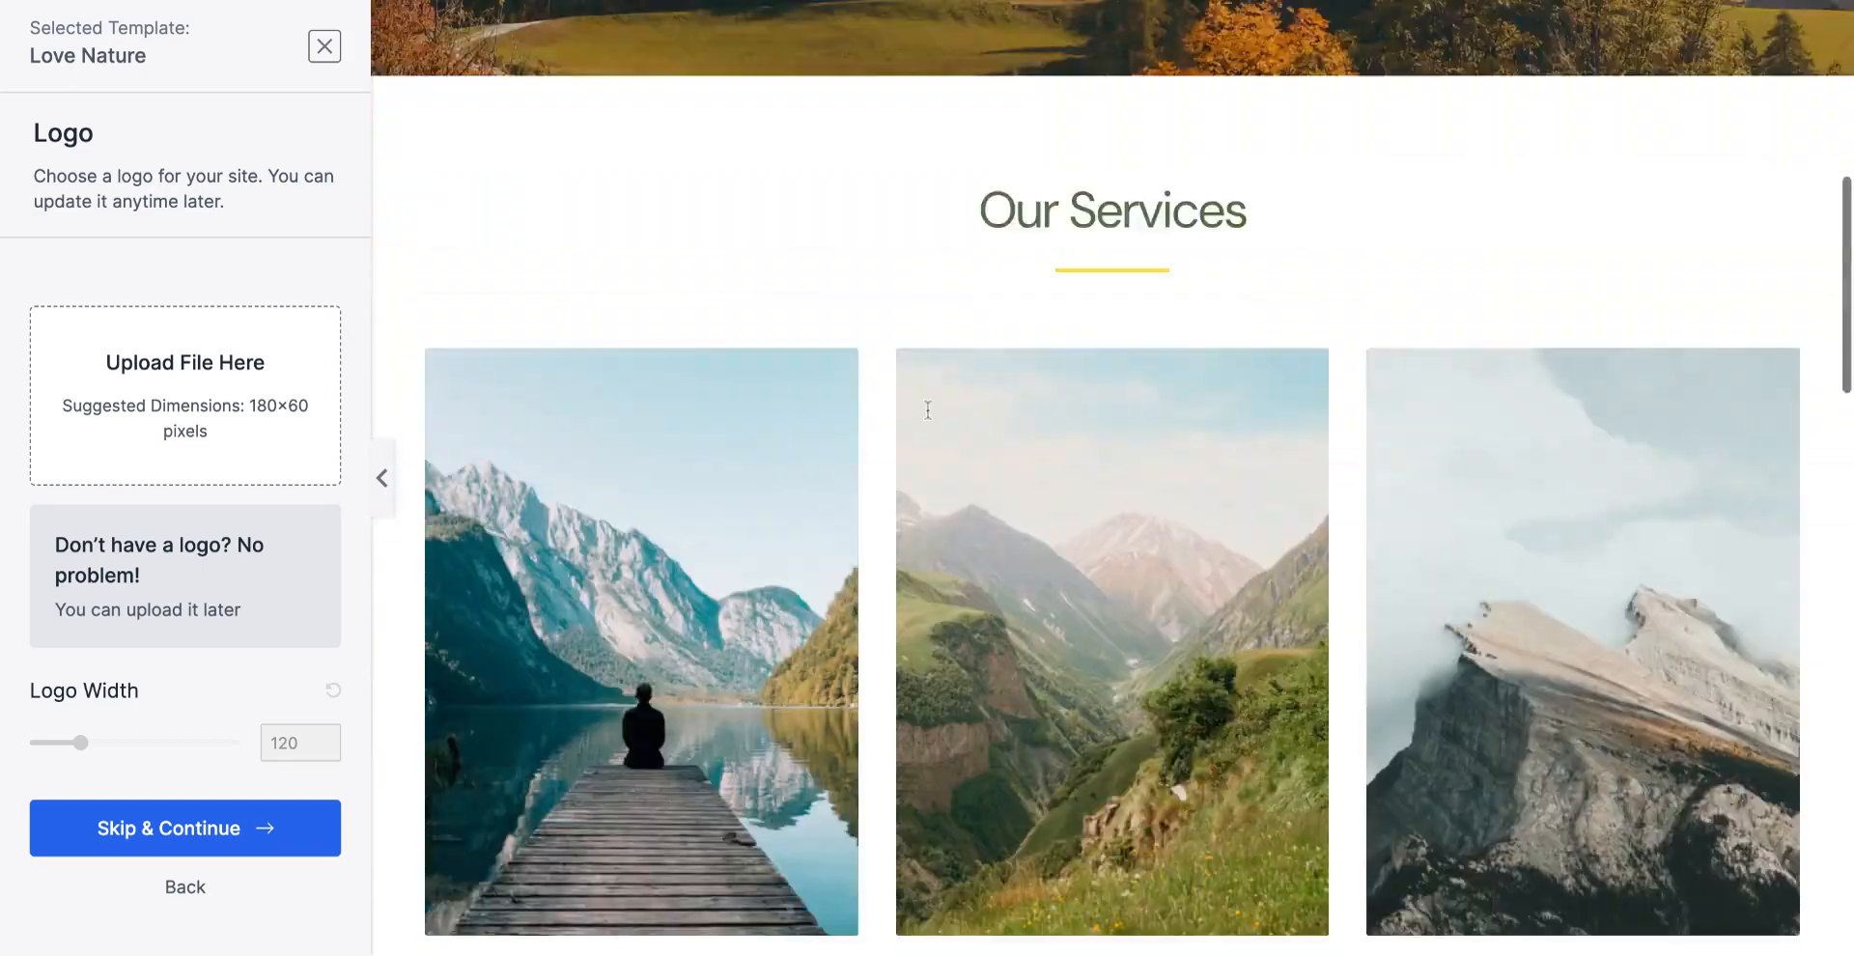
scroll(928, 411, "down", 10)
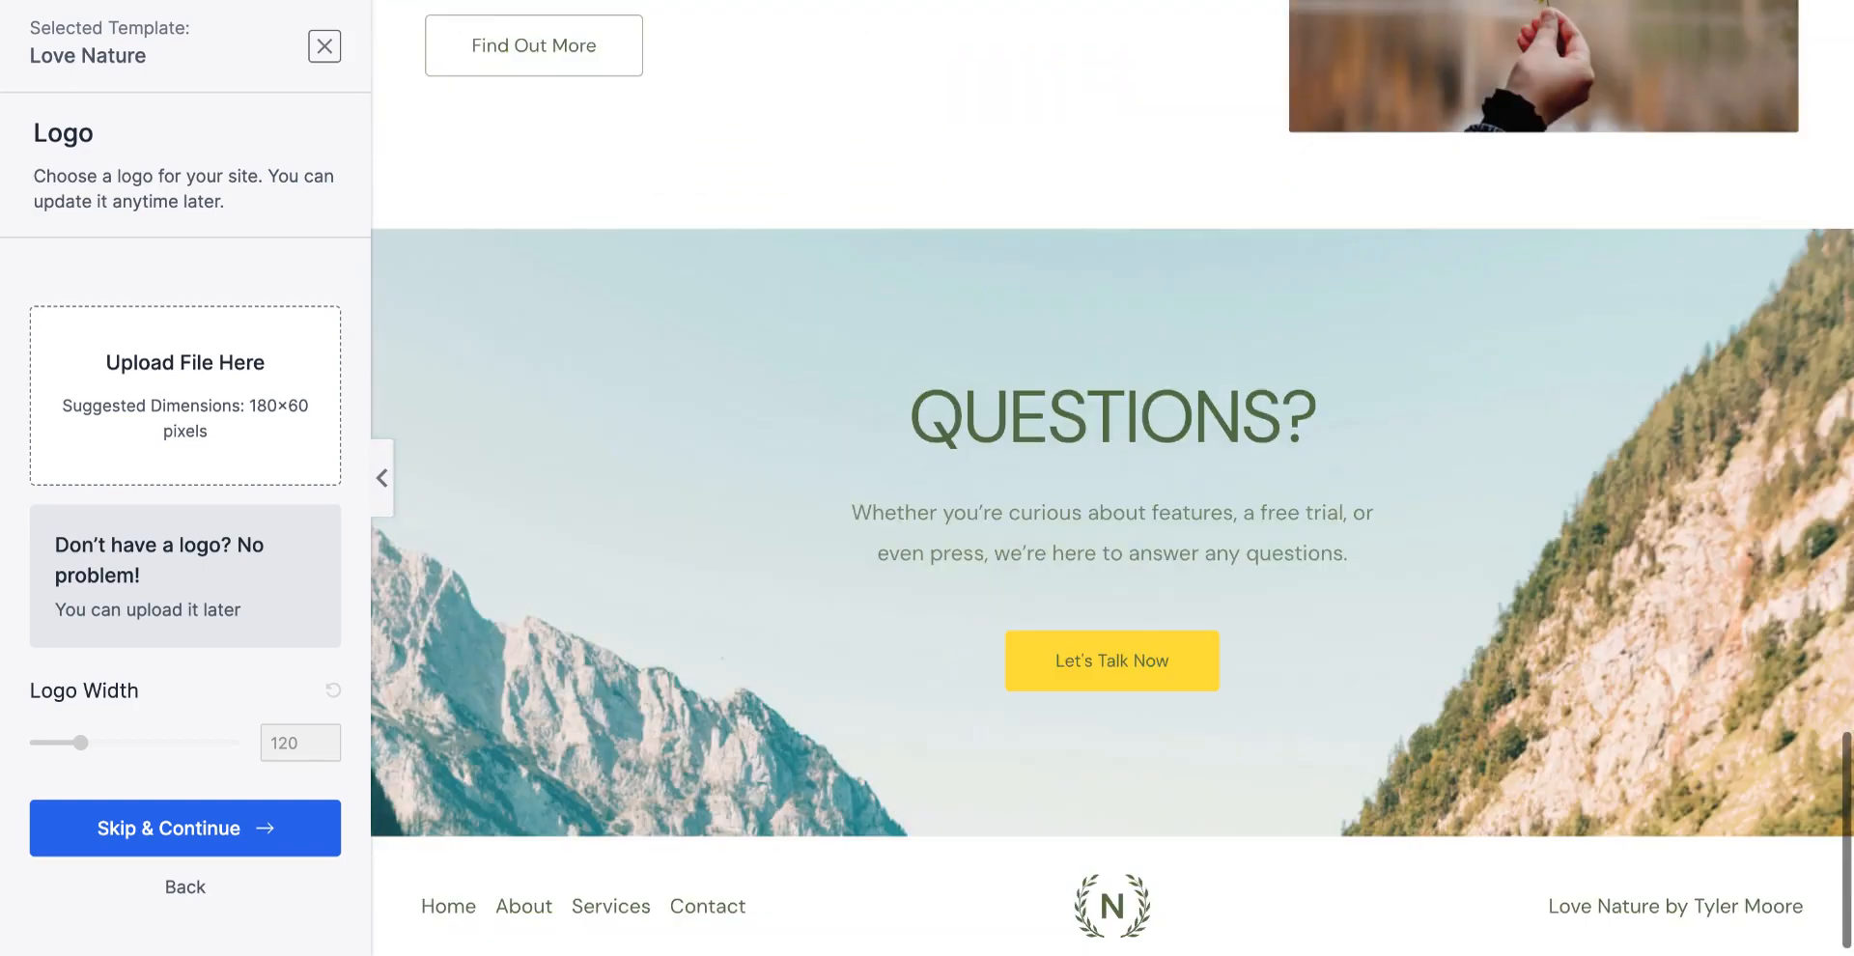
scroll(928, 410, "up", 15)
scroll(928, 410, "up", 10)
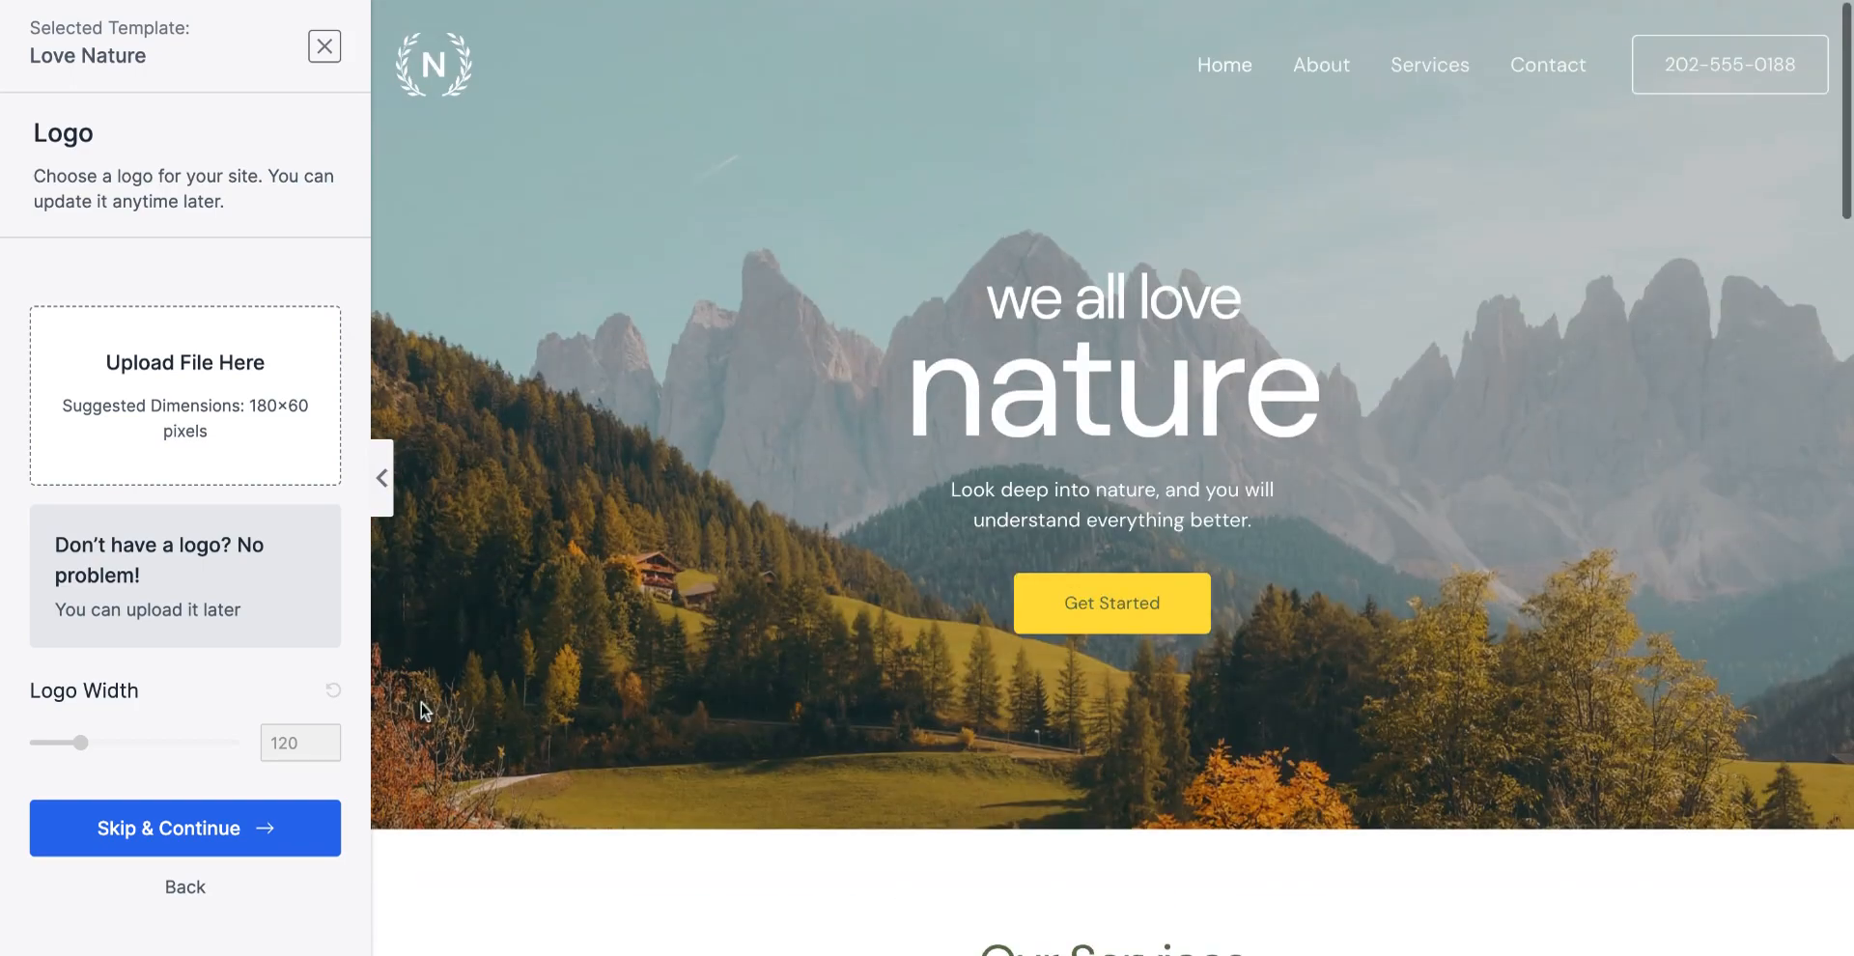
Build the website without uploading a logo, keeping the default colors, the DM Sans fonts and all the advanced import options
left_click(179, 847)
scroll(203, 588, "down", 4)
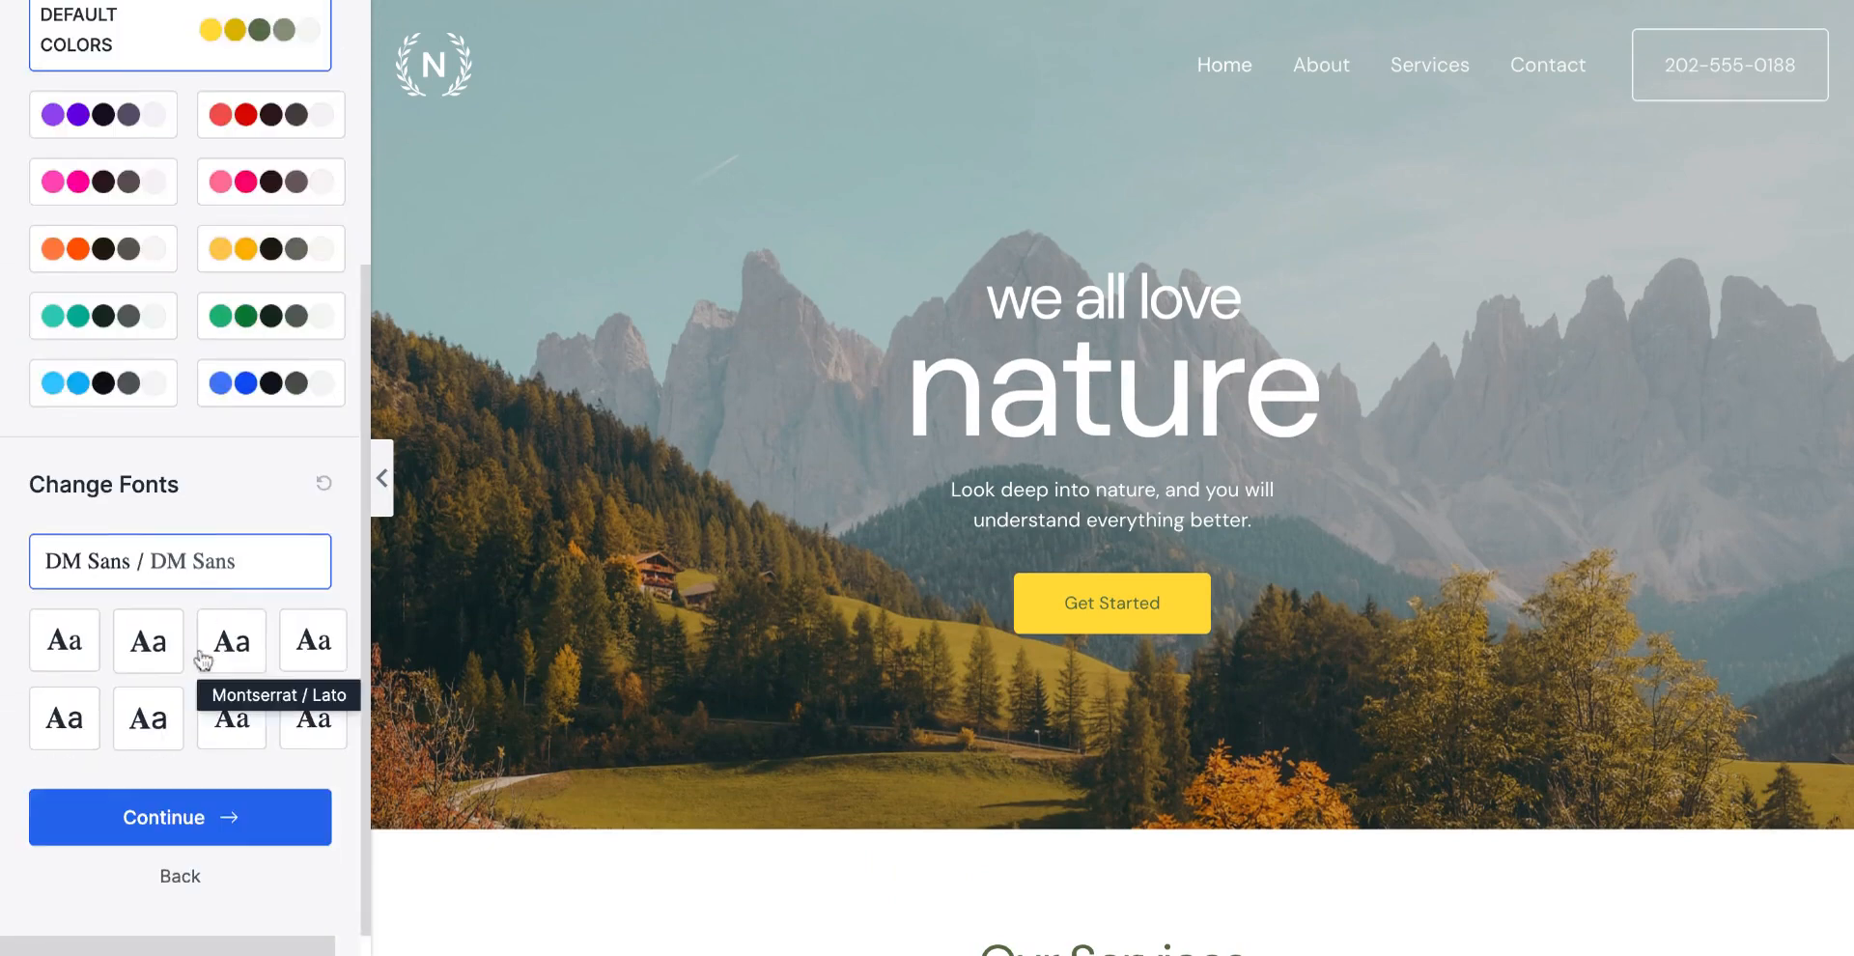
left_click(180, 817)
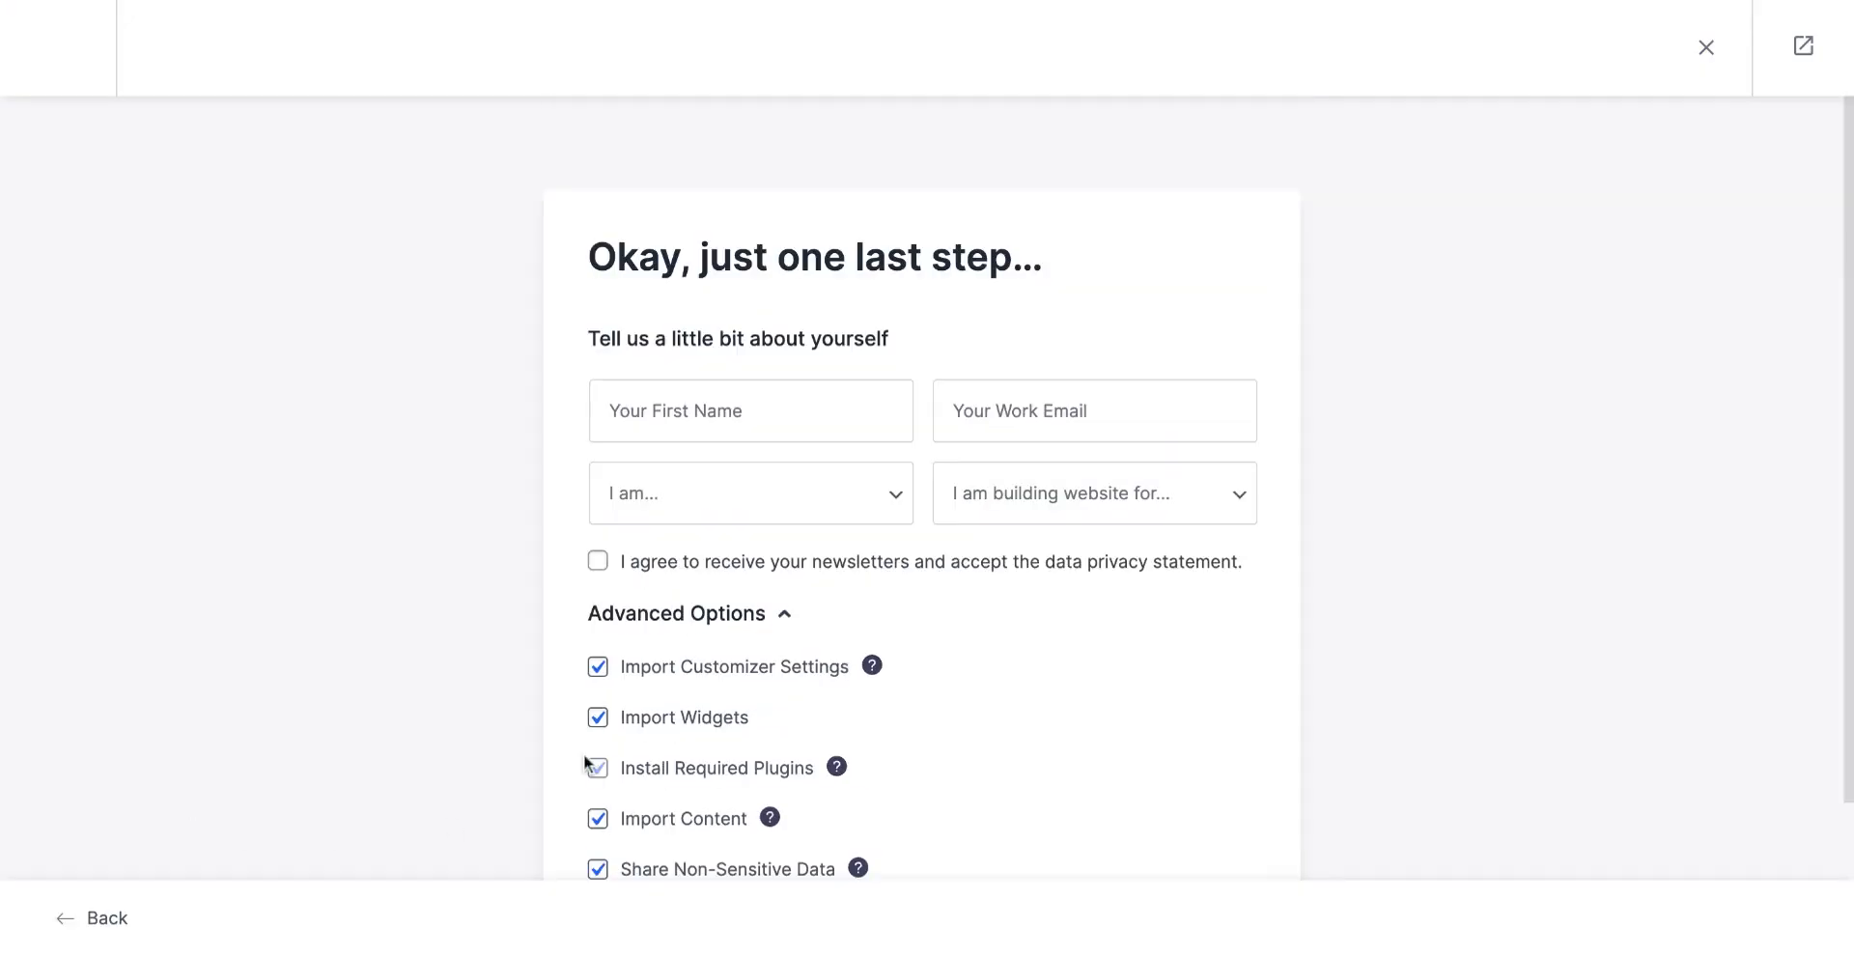
scroll(873, 716, "down", 2)
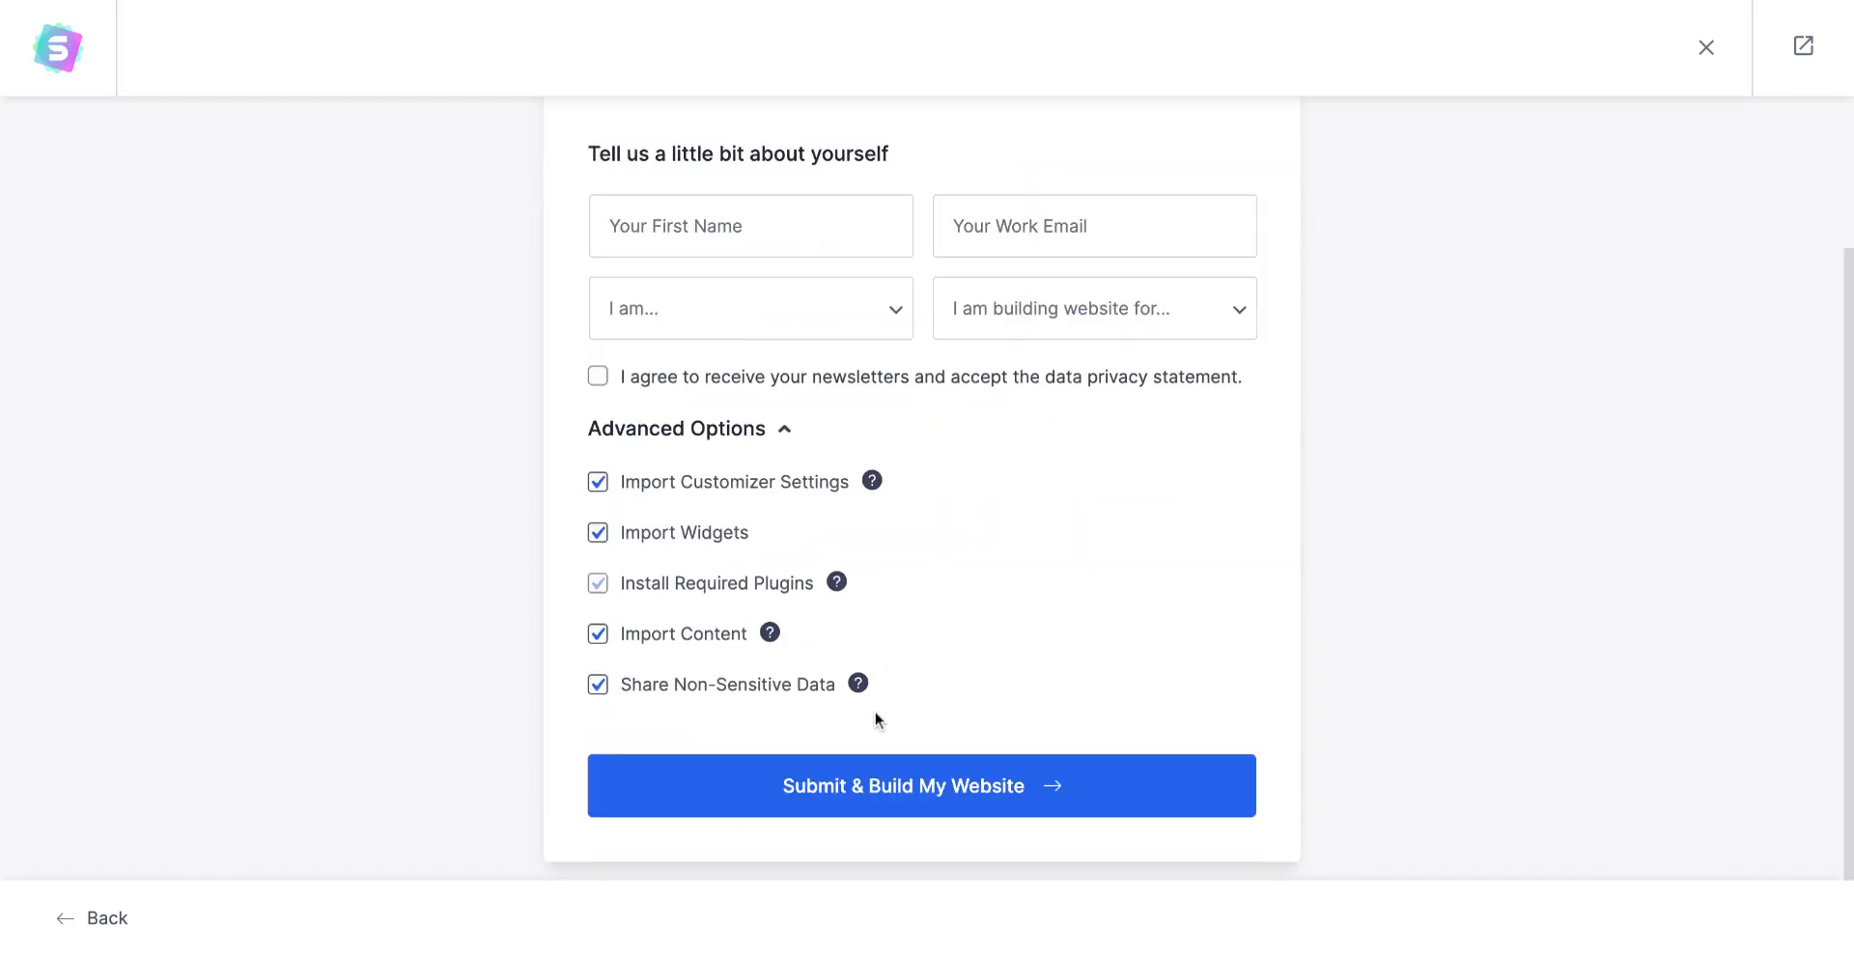
left_click(989, 795)
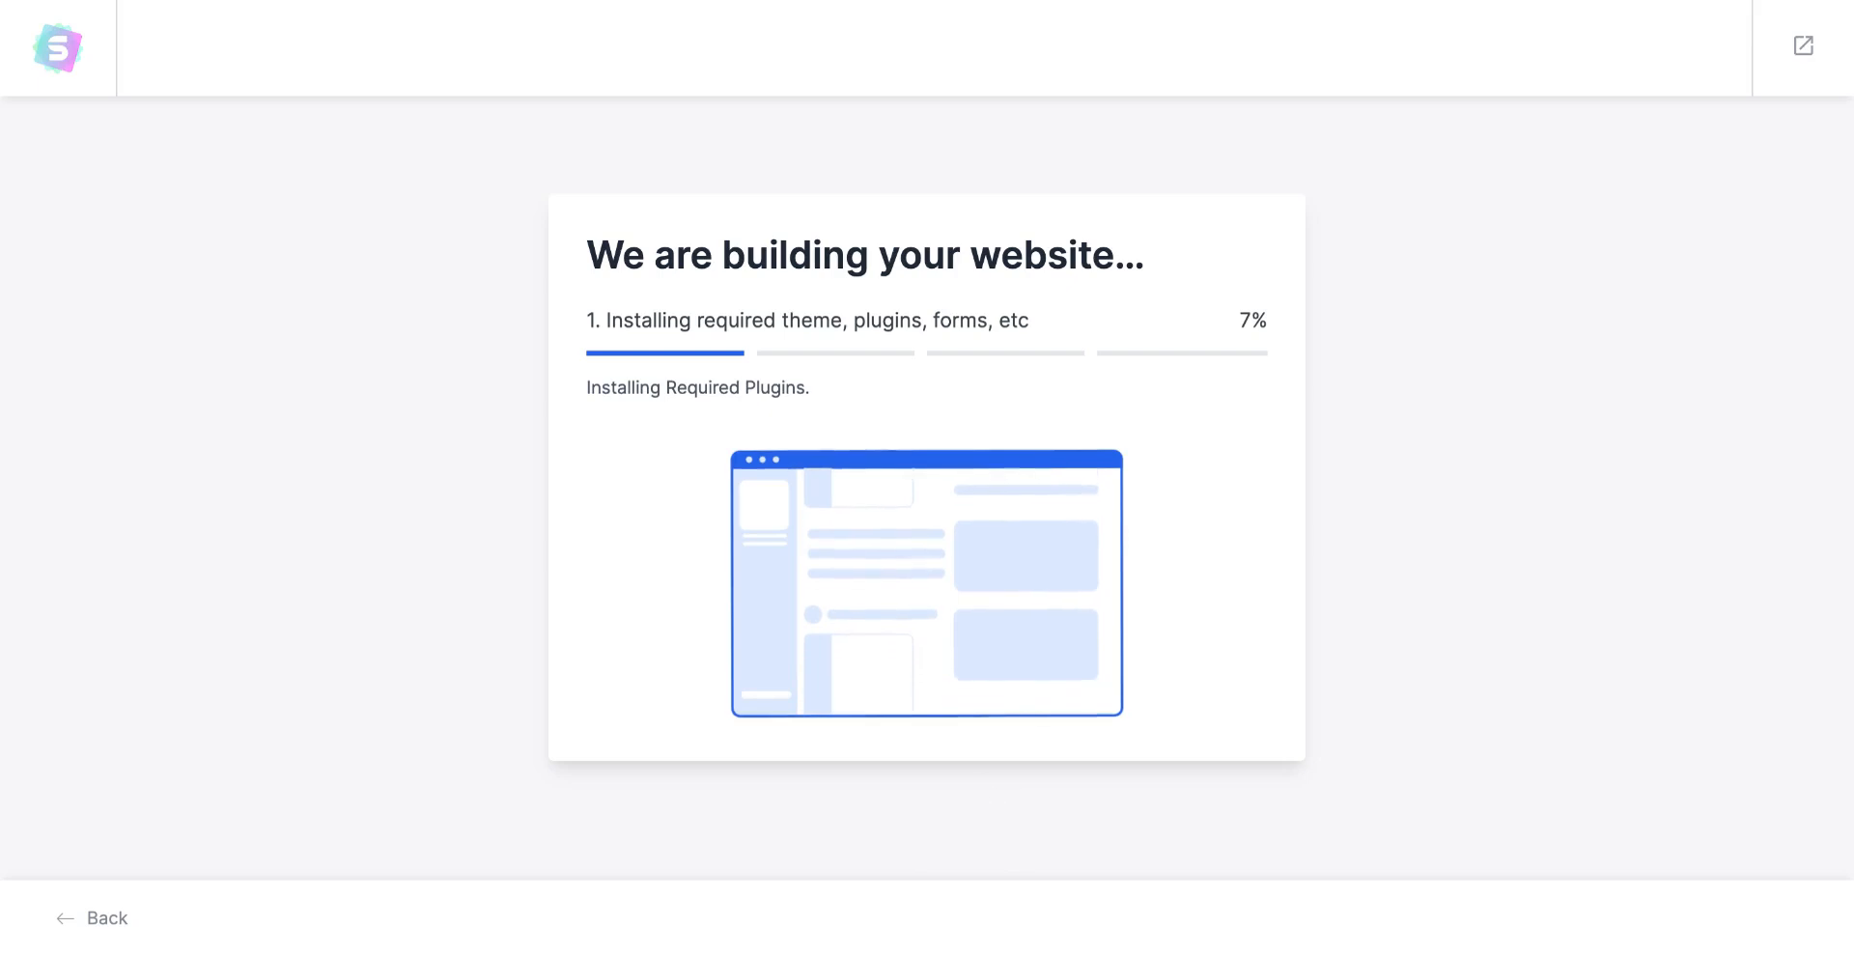